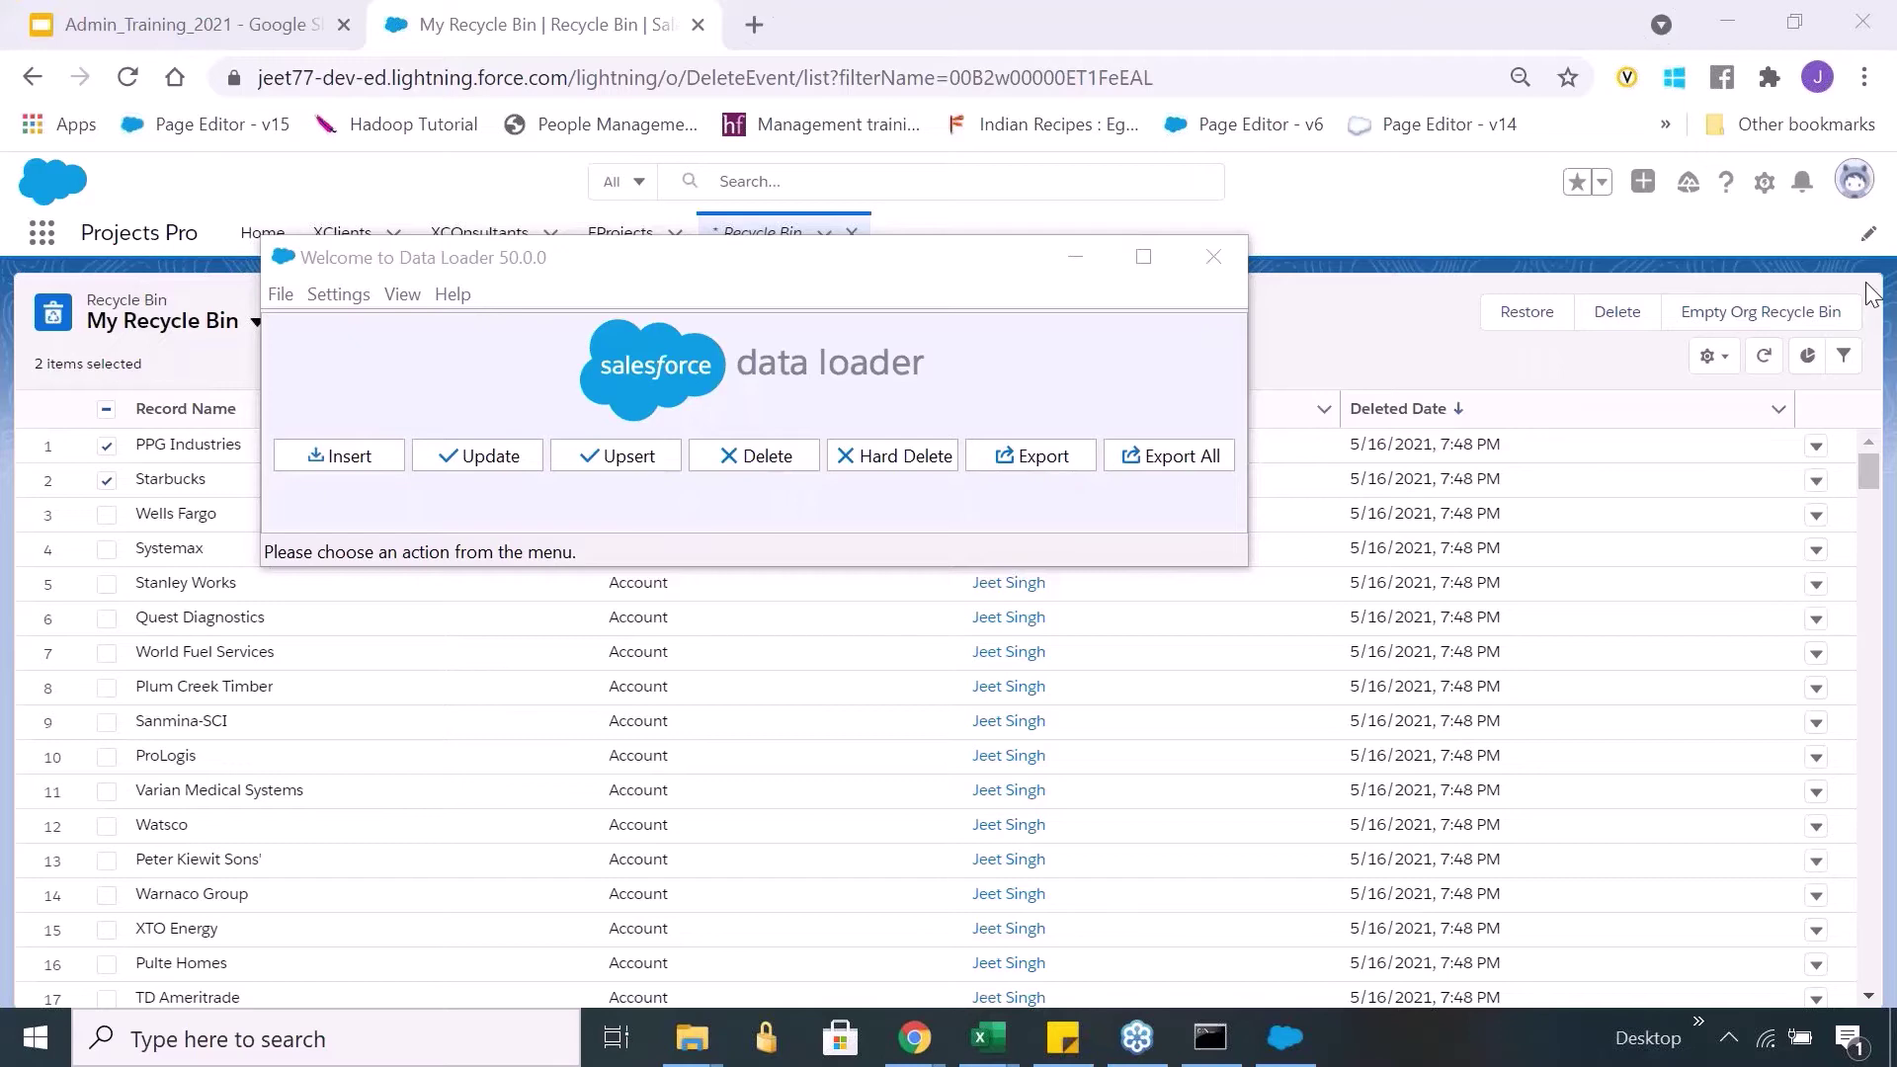
Step: Switch to the Accounts sheet and go over its headers, Account Name through Zipcode
key(alt+Tab)
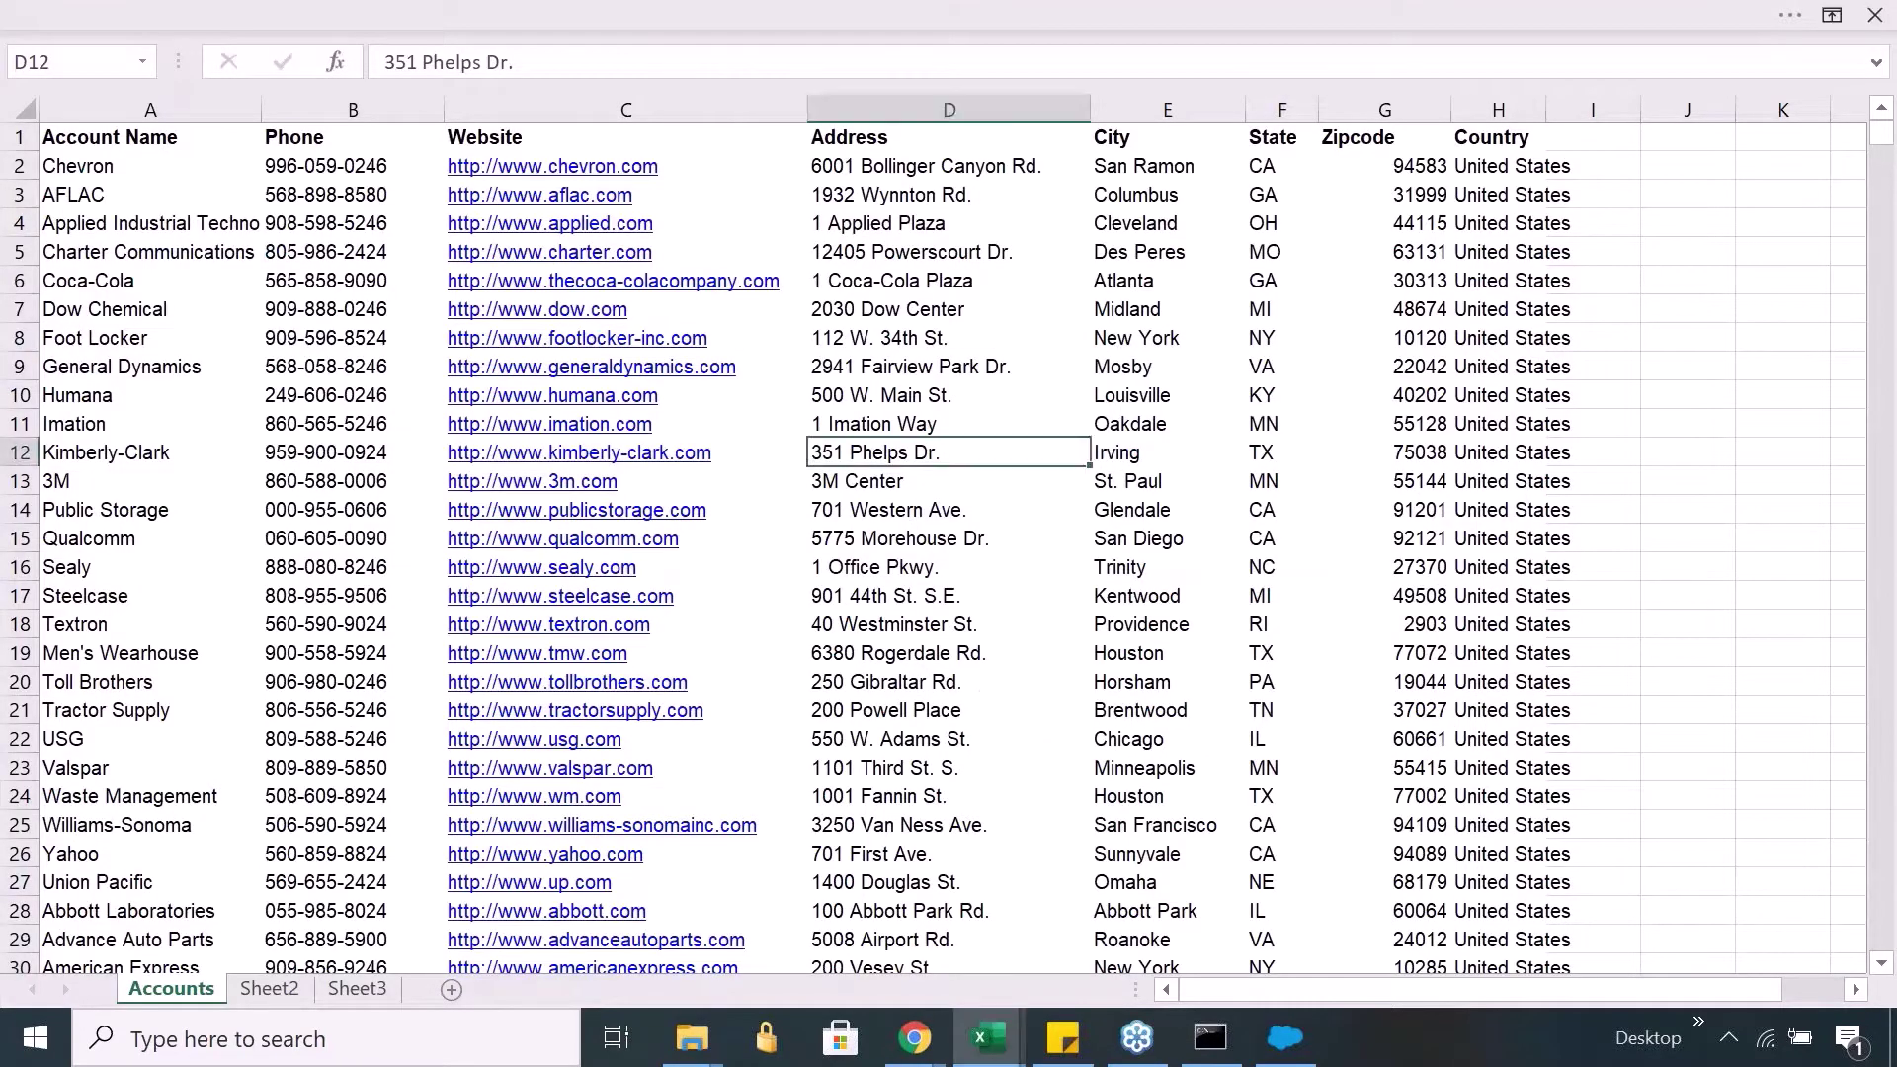
click(148, 138)
click(352, 137)
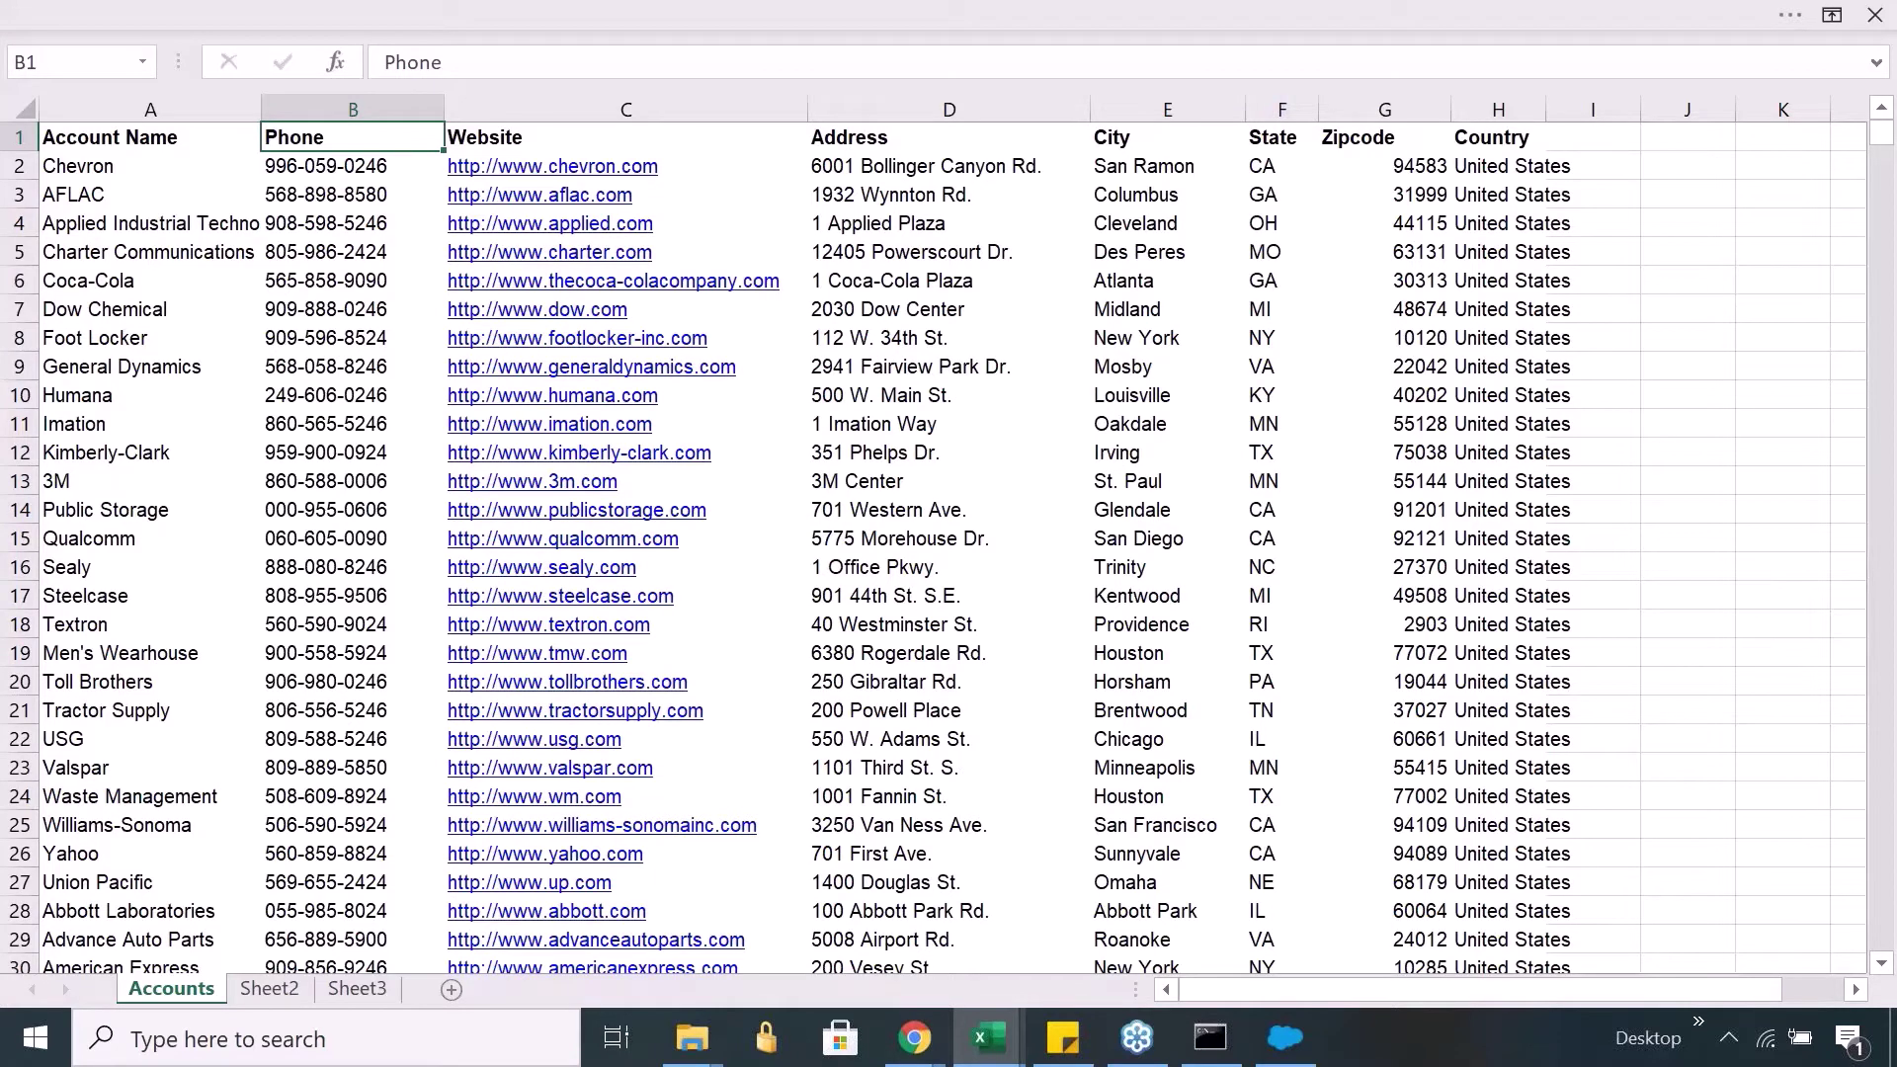
click(149, 137)
click(625, 137)
click(1383, 137)
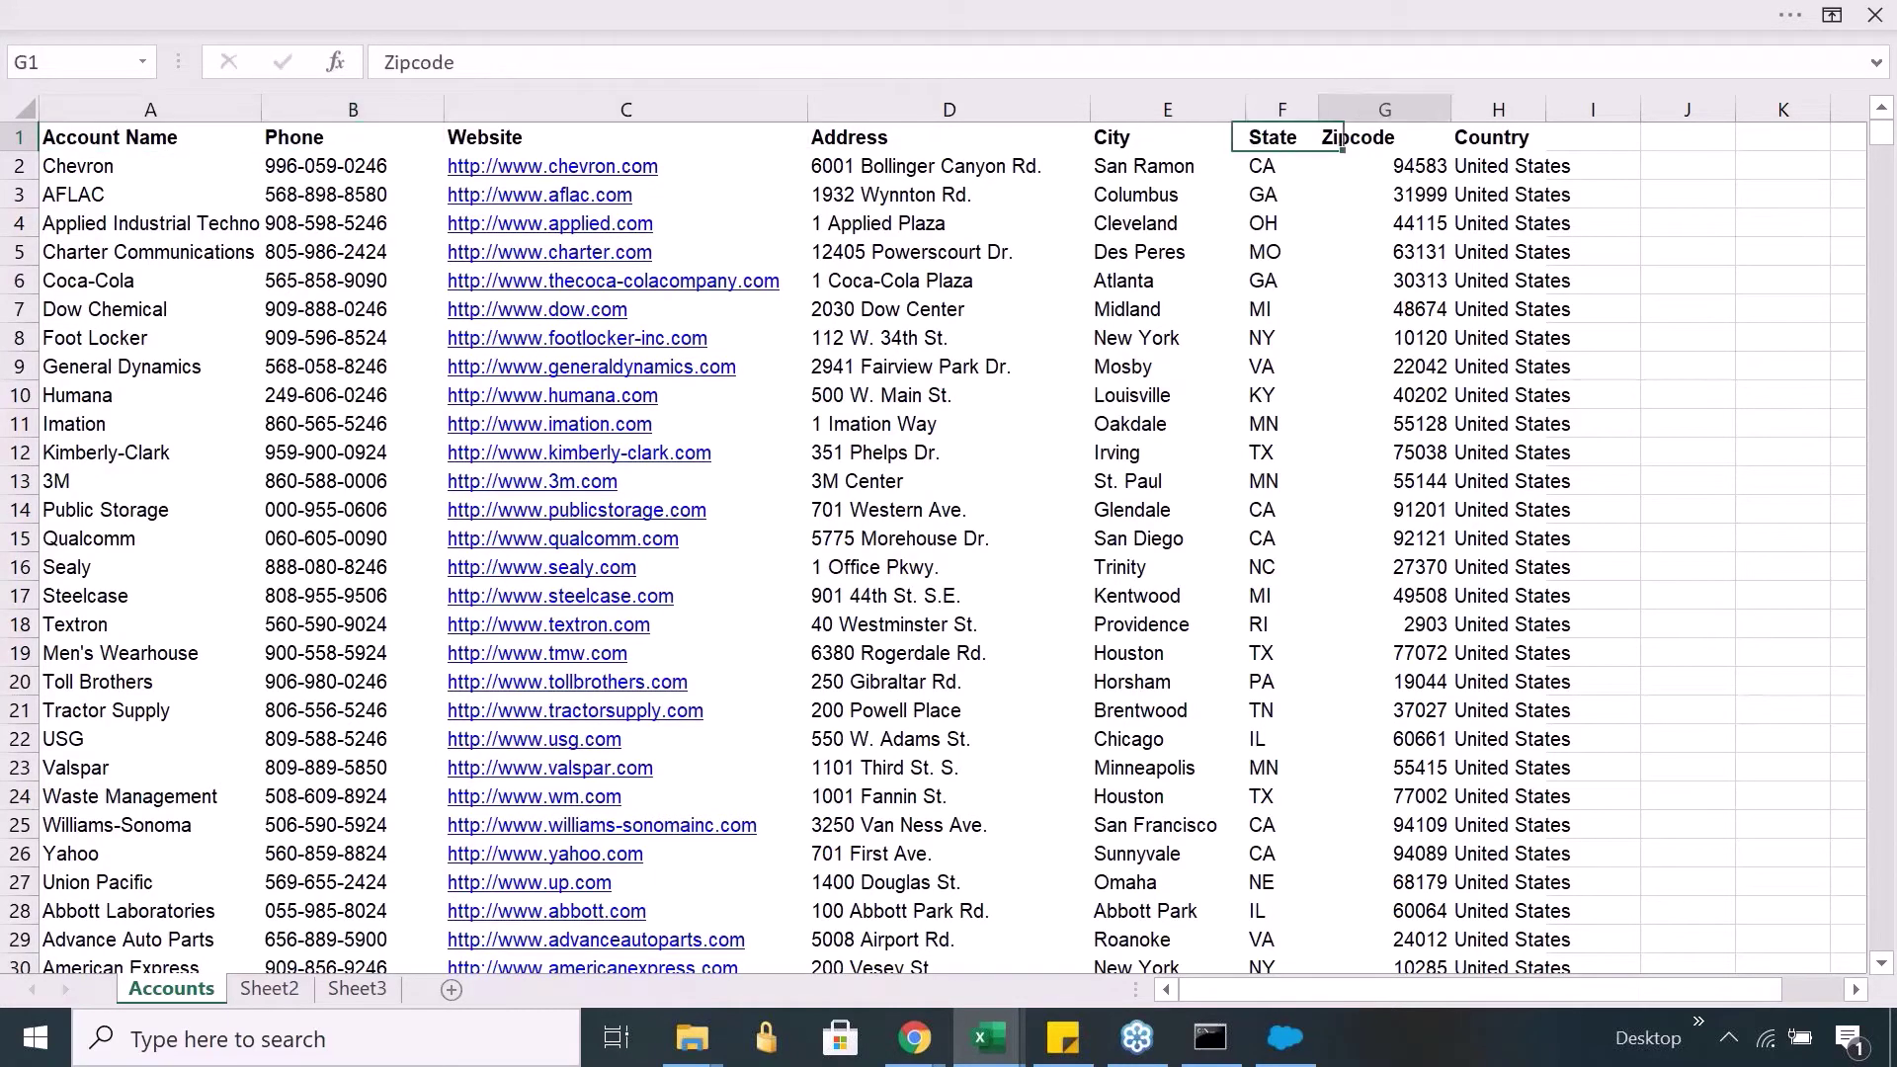
Step: Enter the header 'isDeleted' in cell J1, next to Country
click(1687, 137)
text(isDeleted)
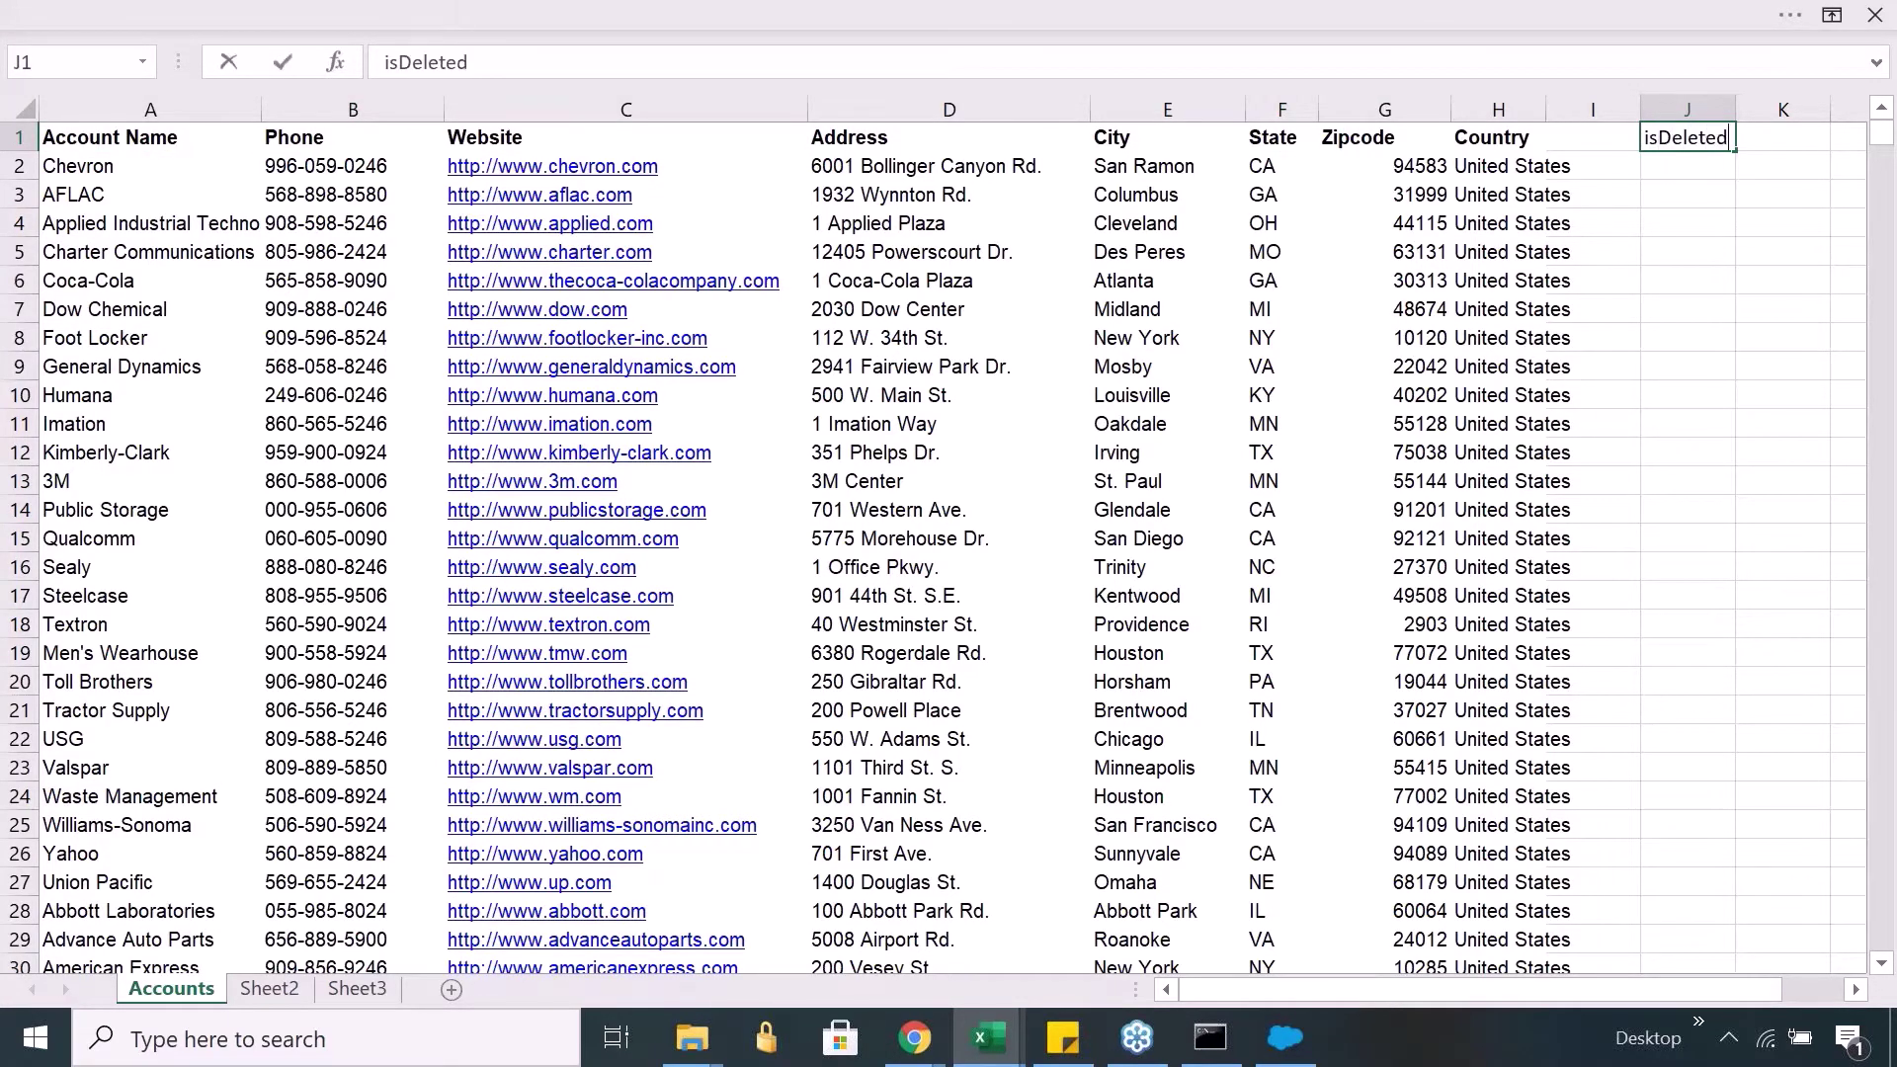
key(ctrl+Return)
click(1687, 166)
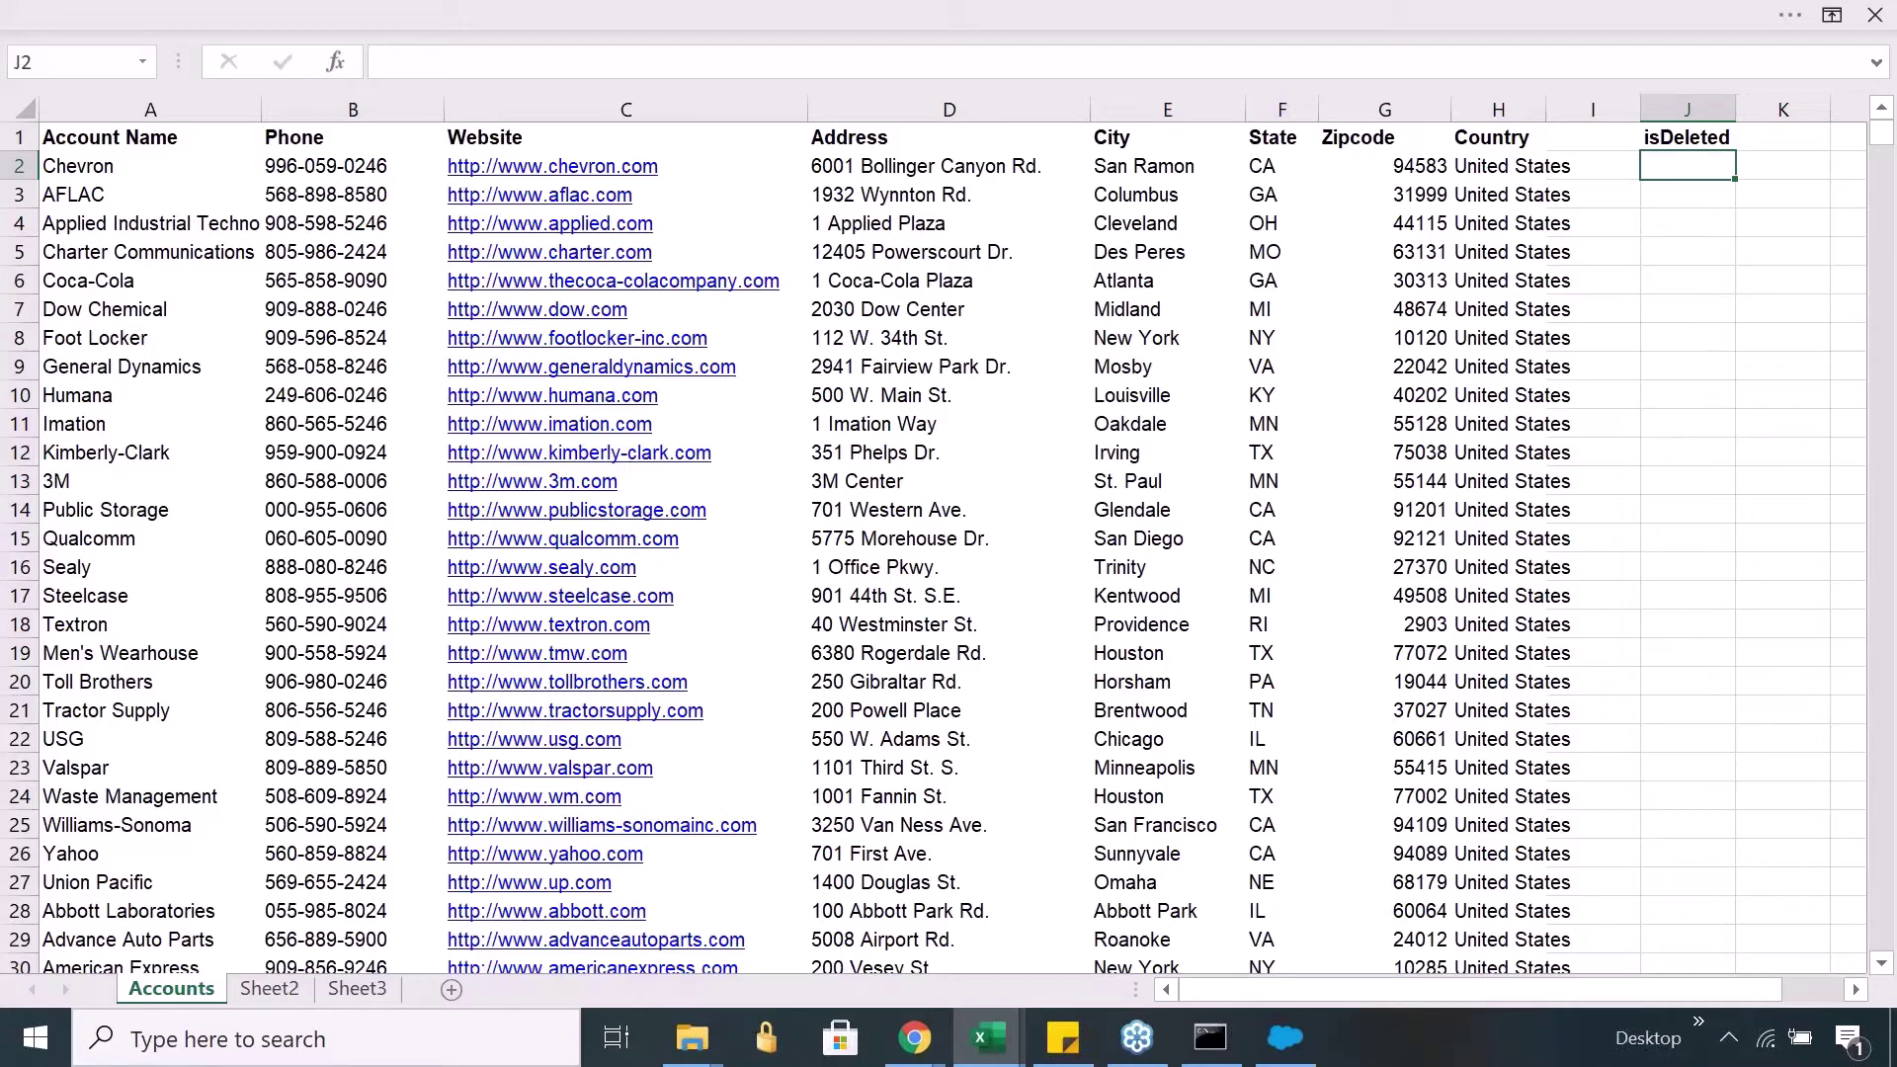
Step: Enter FALSE in J2 and fill it down the isDeleted column to the last account row
click(1686, 137)
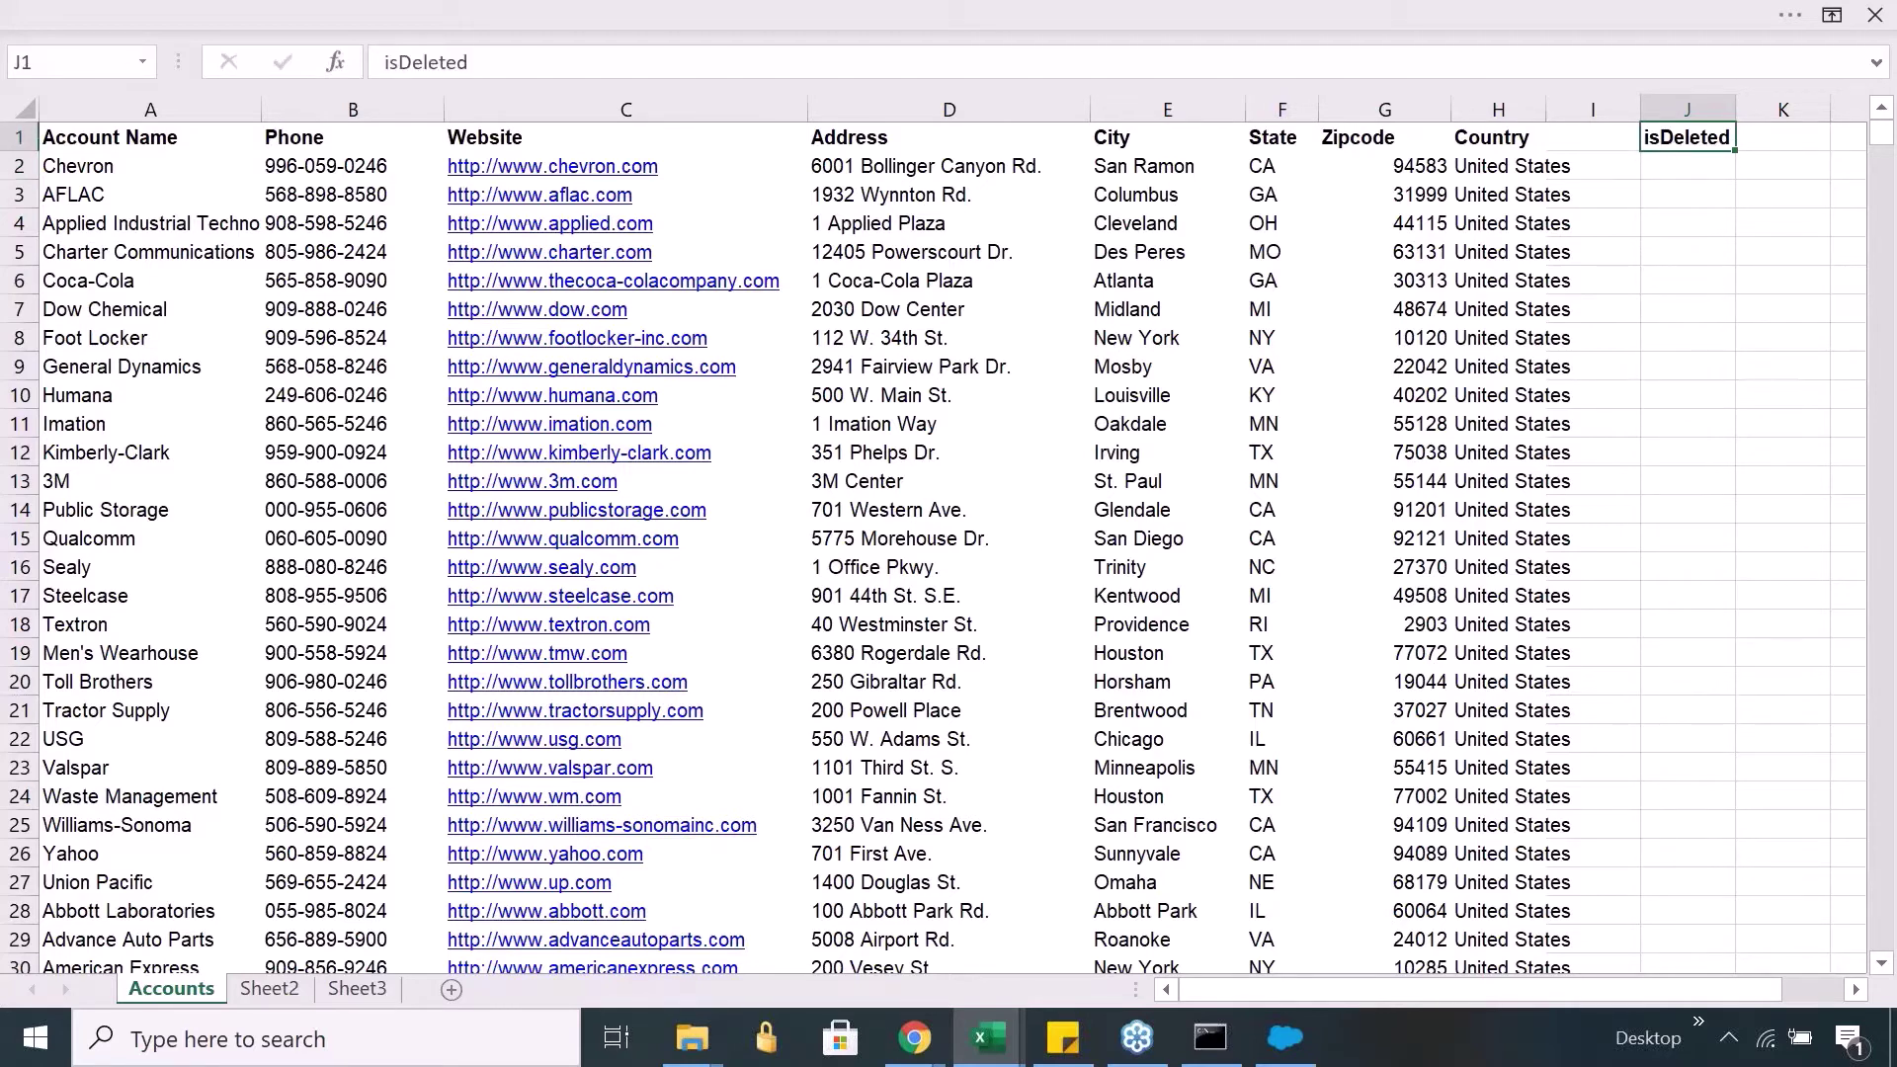
click(1686, 166)
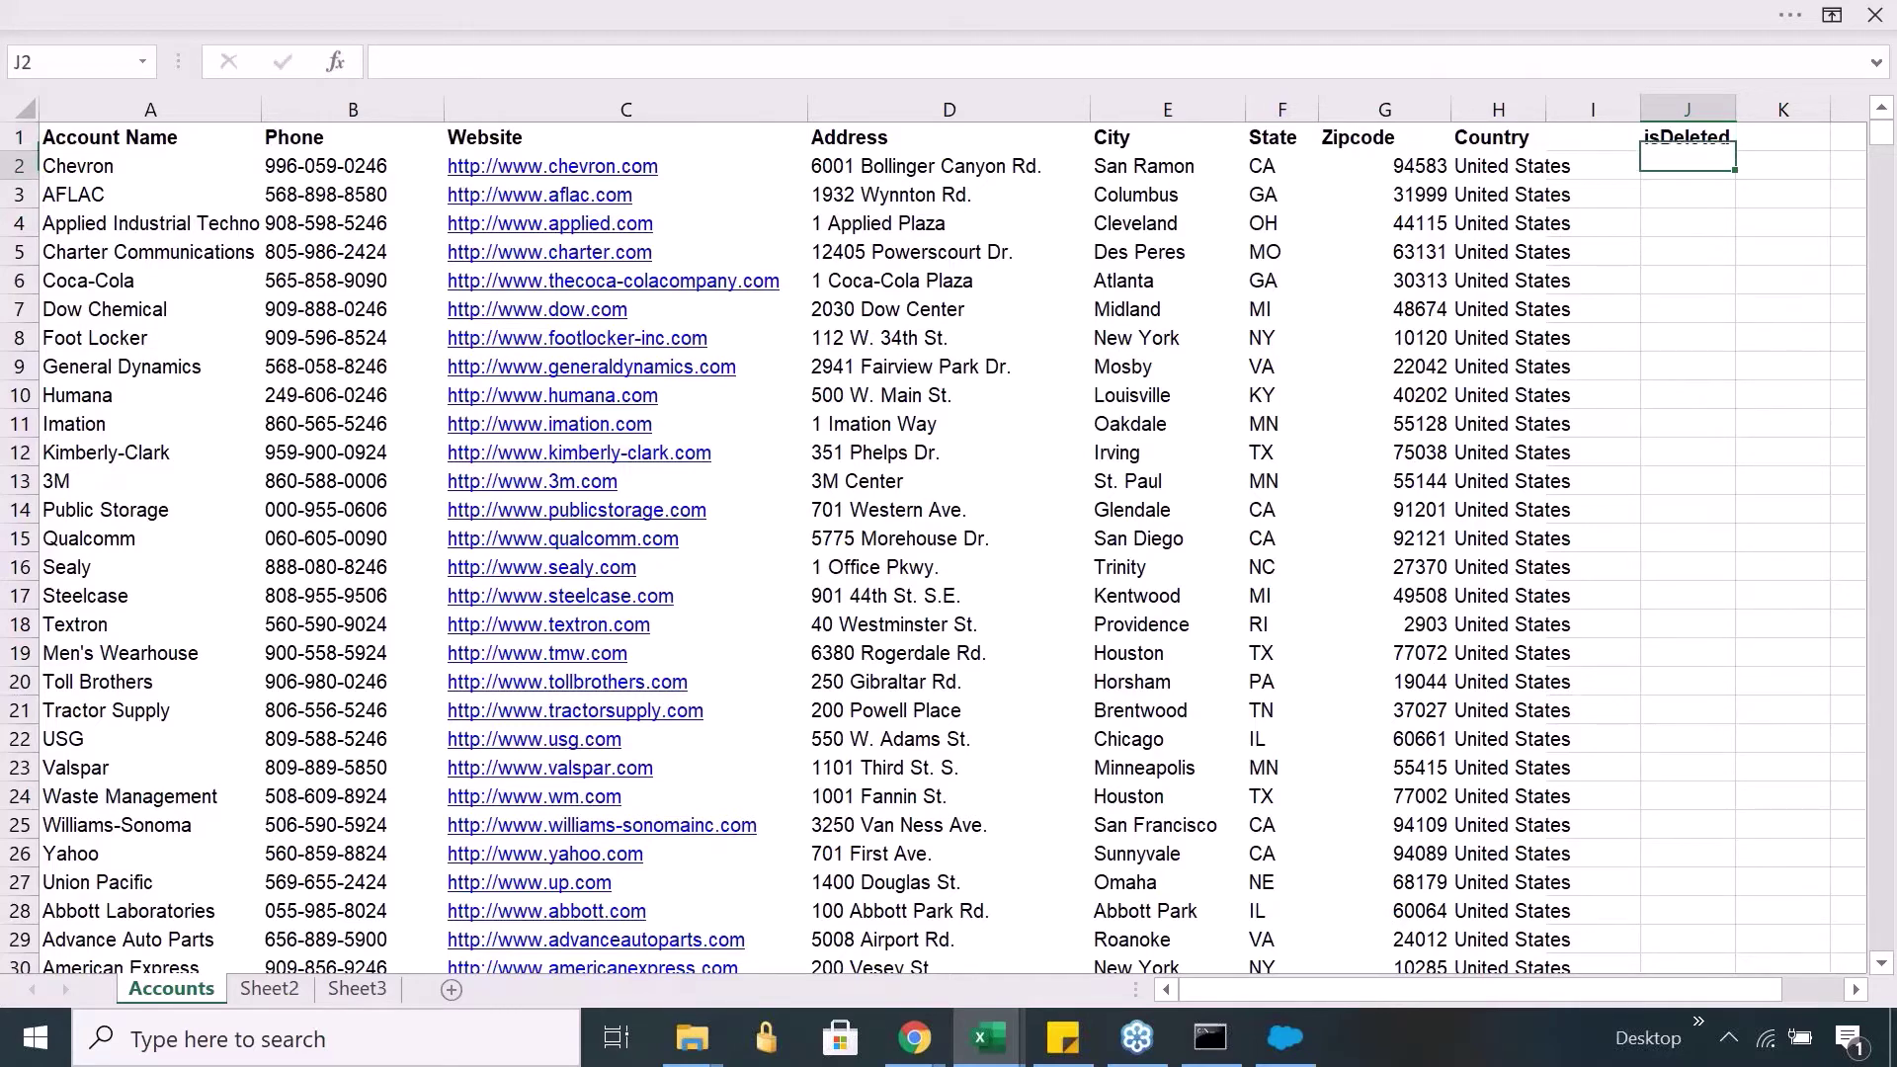
text(False)
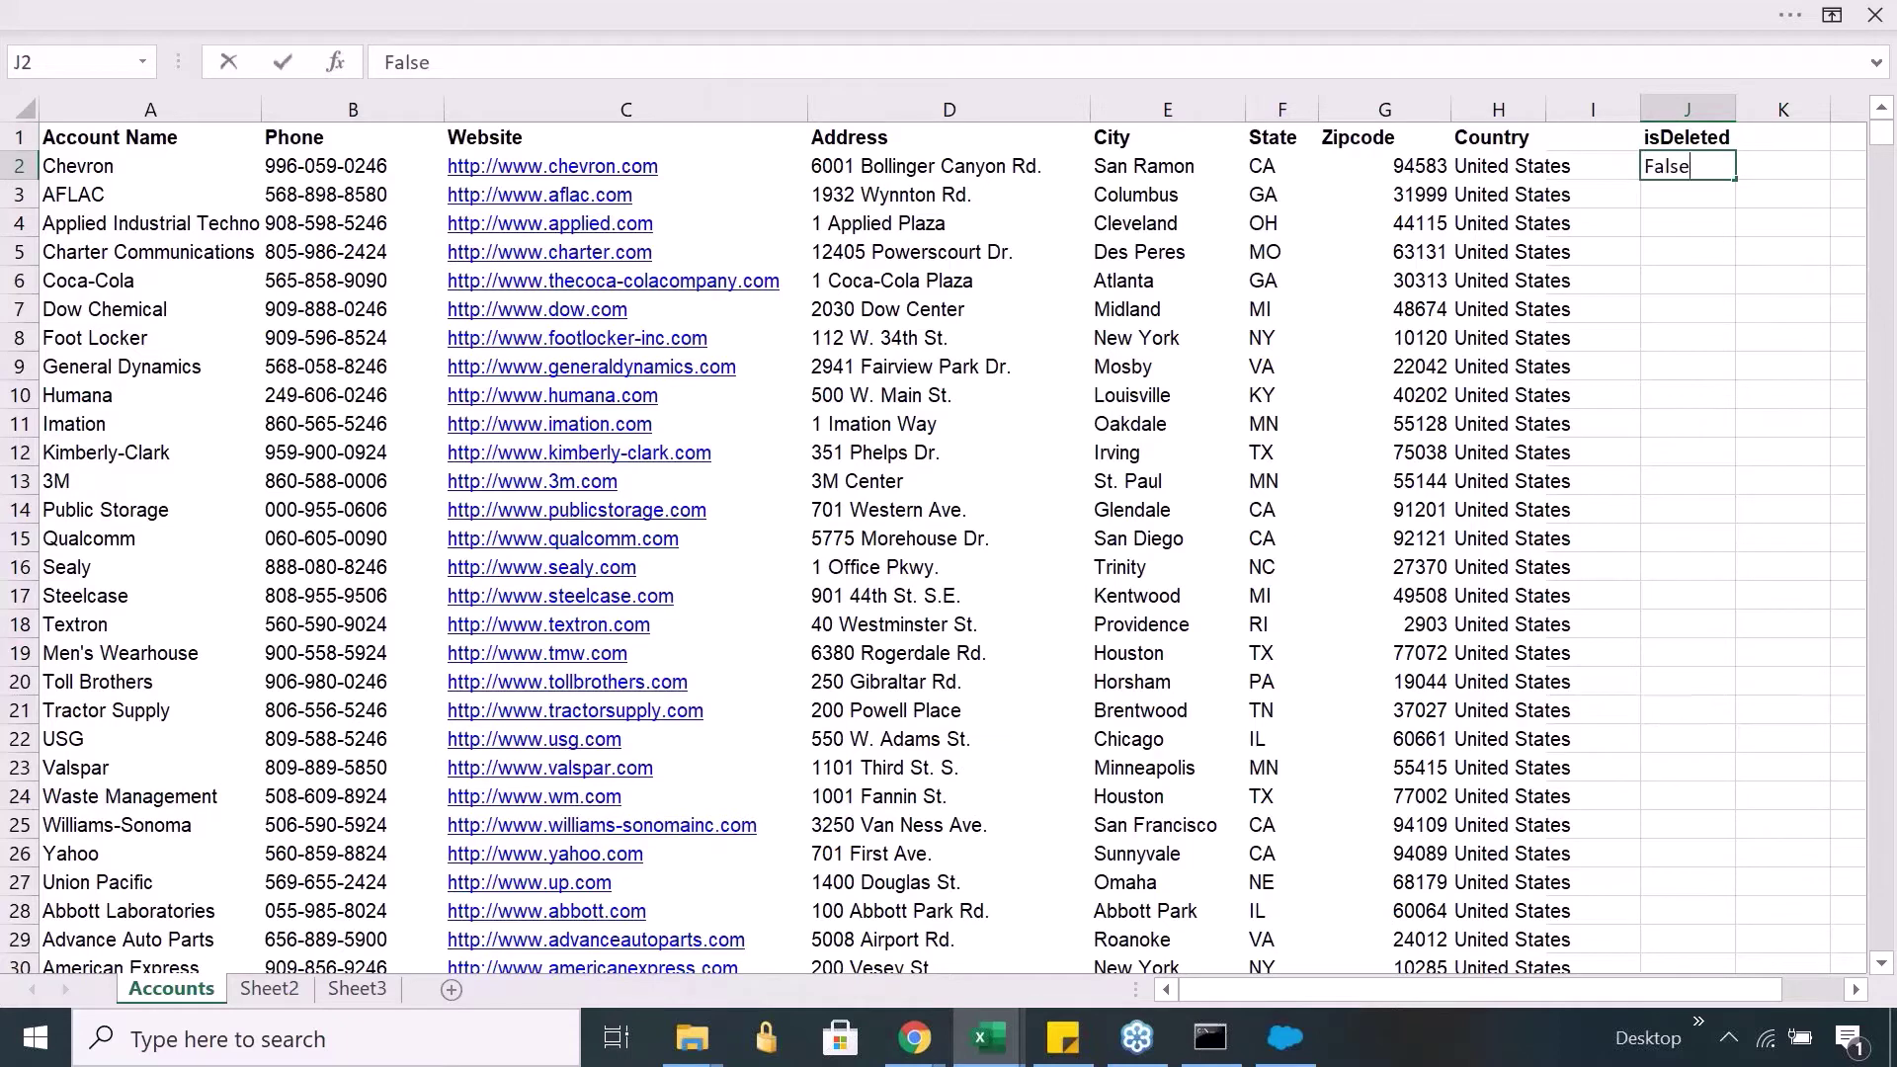
key(Tab)
key(Return)
key(Left)
key(Left)
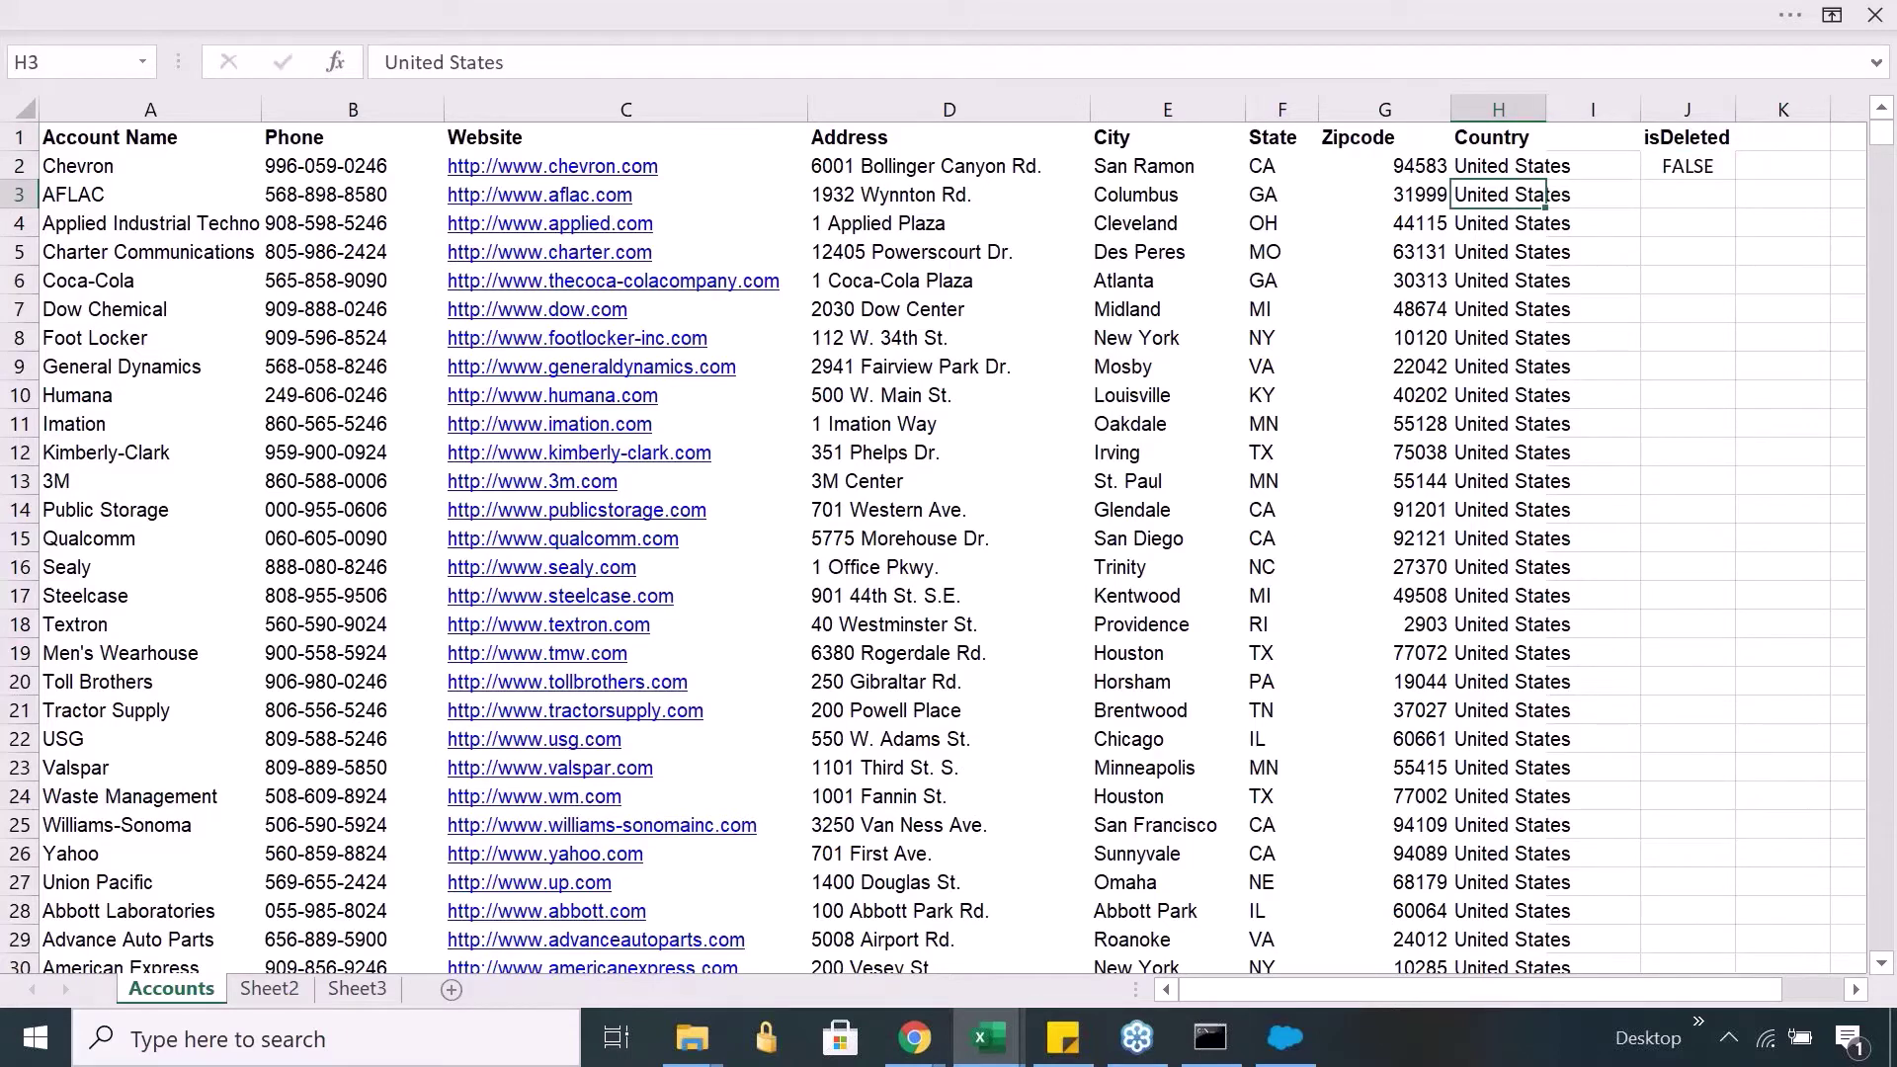
key(ctrl+Down)
key(Right)
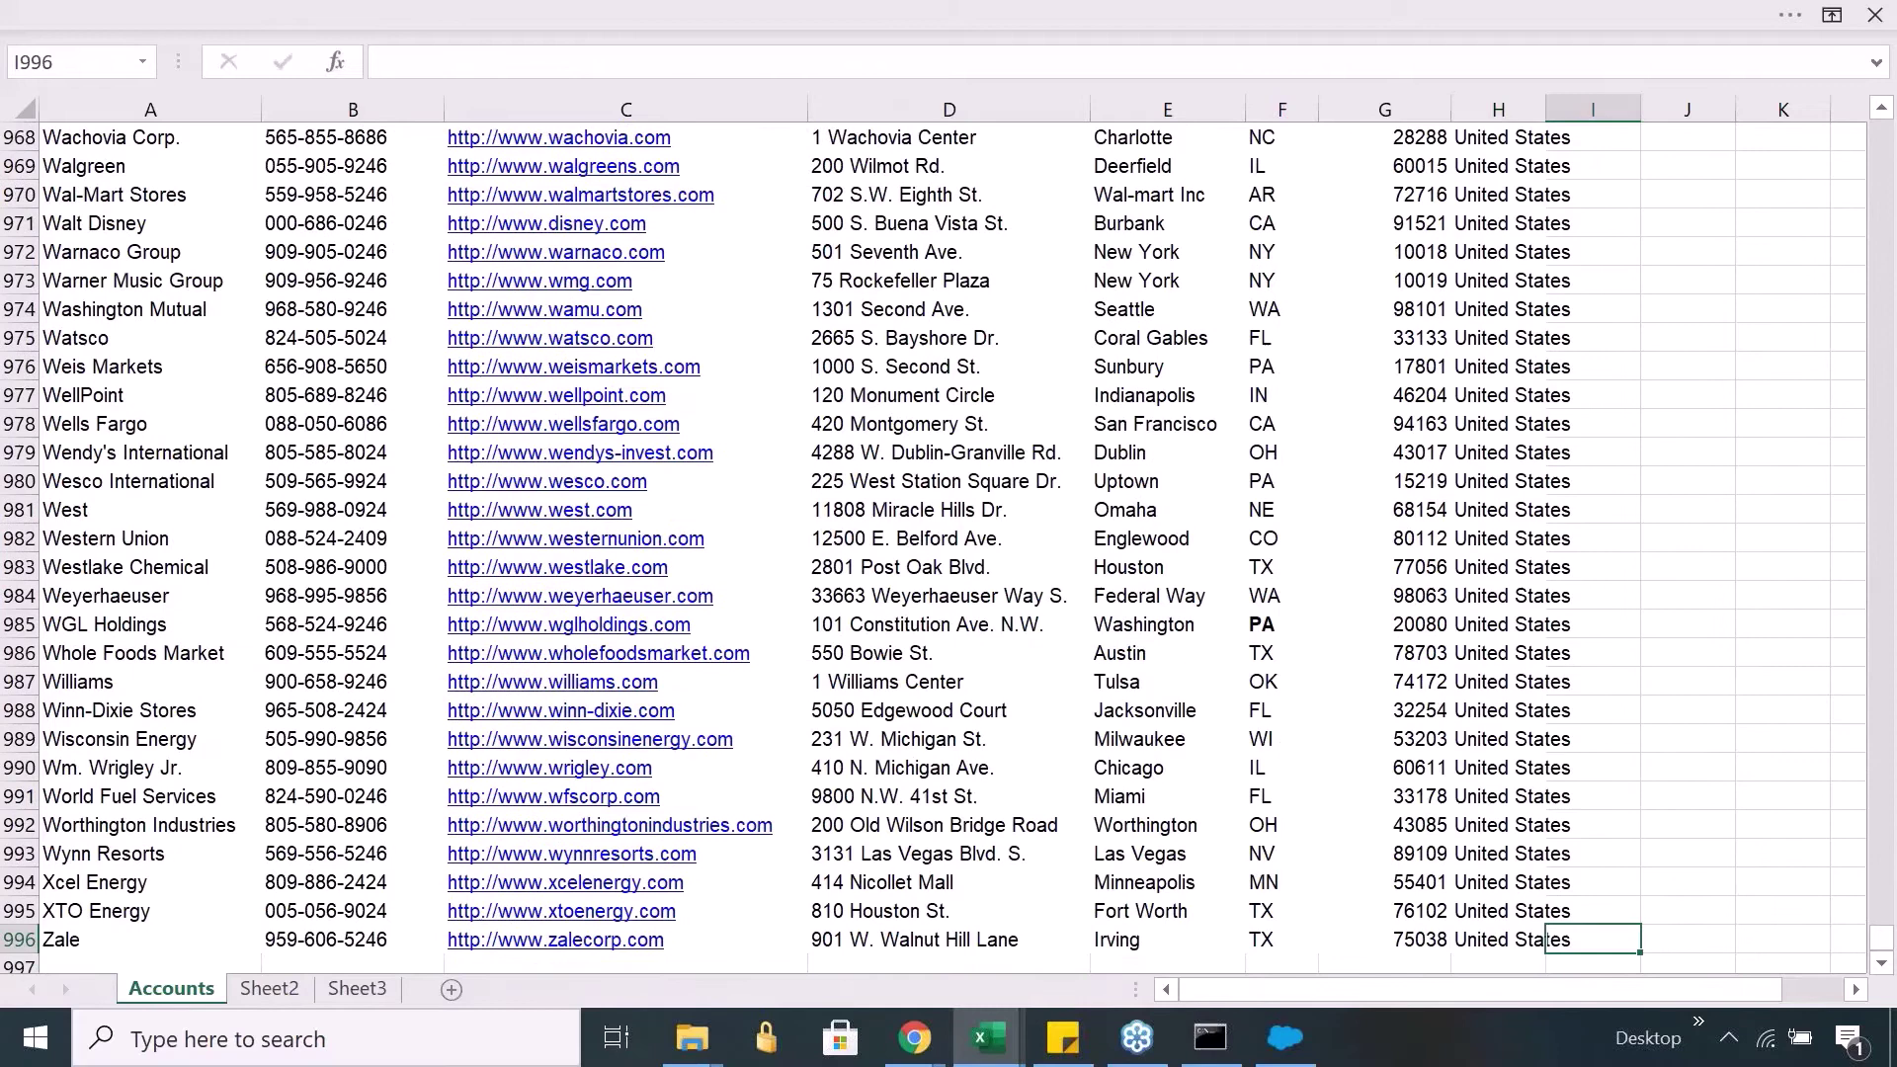
key(Right)
key(ctrl+shift+Up)
key(ctrl+d)
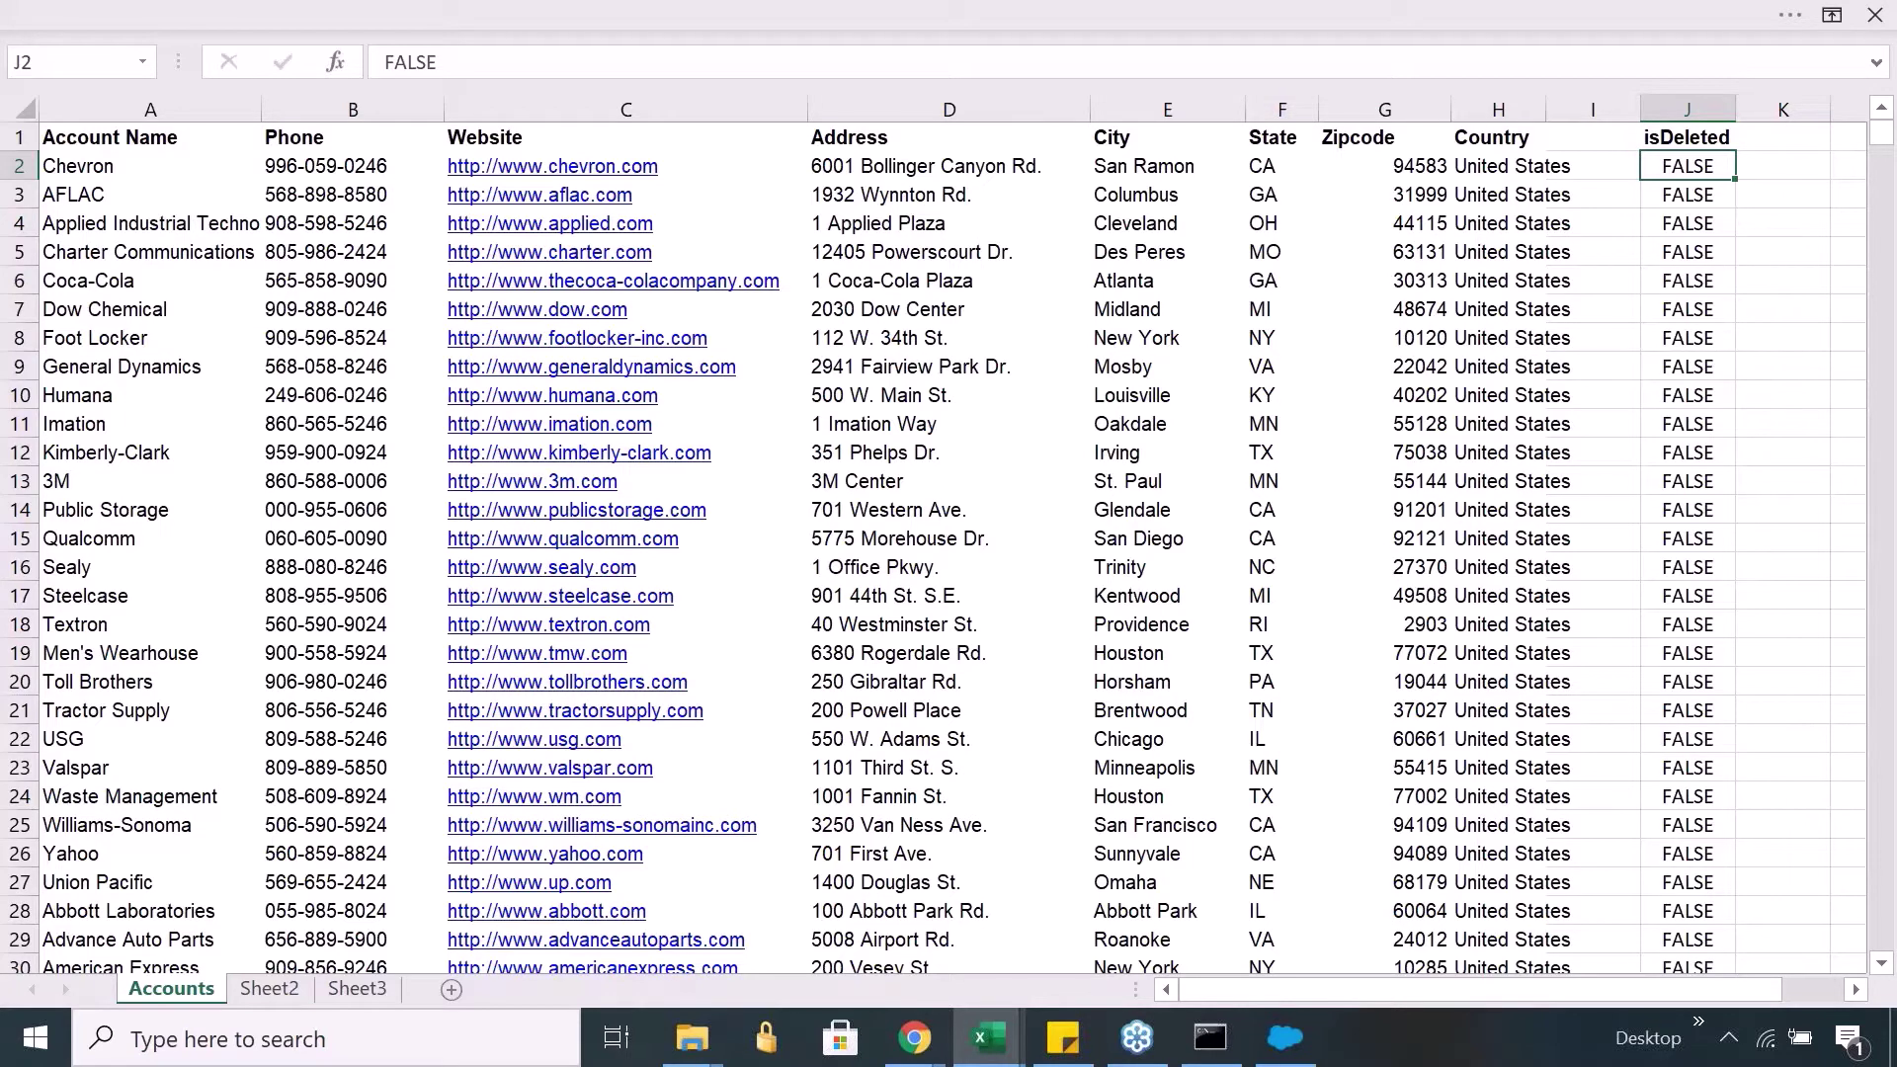
Step: Select the accounts from Chevron in A2 down to Imation
key(Left)
key(Left)
key(Left)
key(Home)
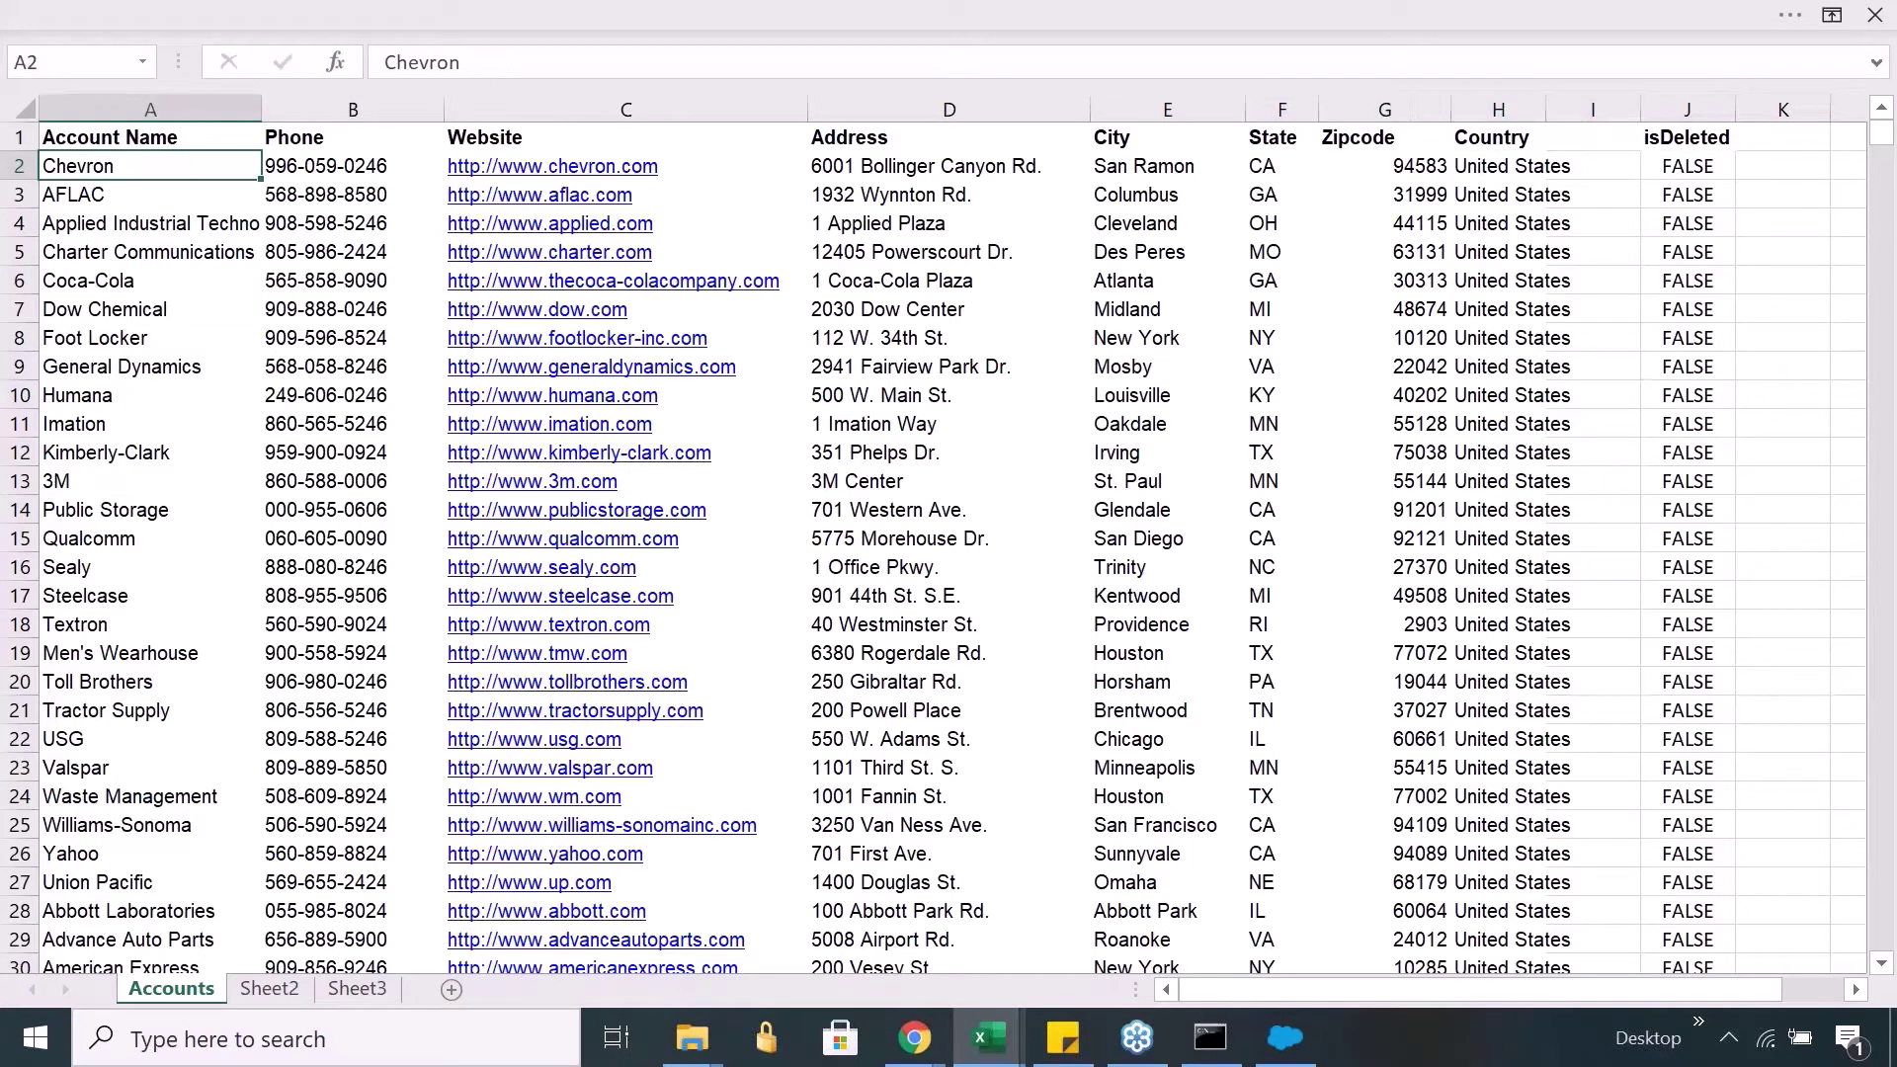
key(Down)
key(Up)
key(shift+Down)
key(shift+Down)
key(shift+Down)
key(shift+Down)
key(shift+Down)
key(shift+Down)
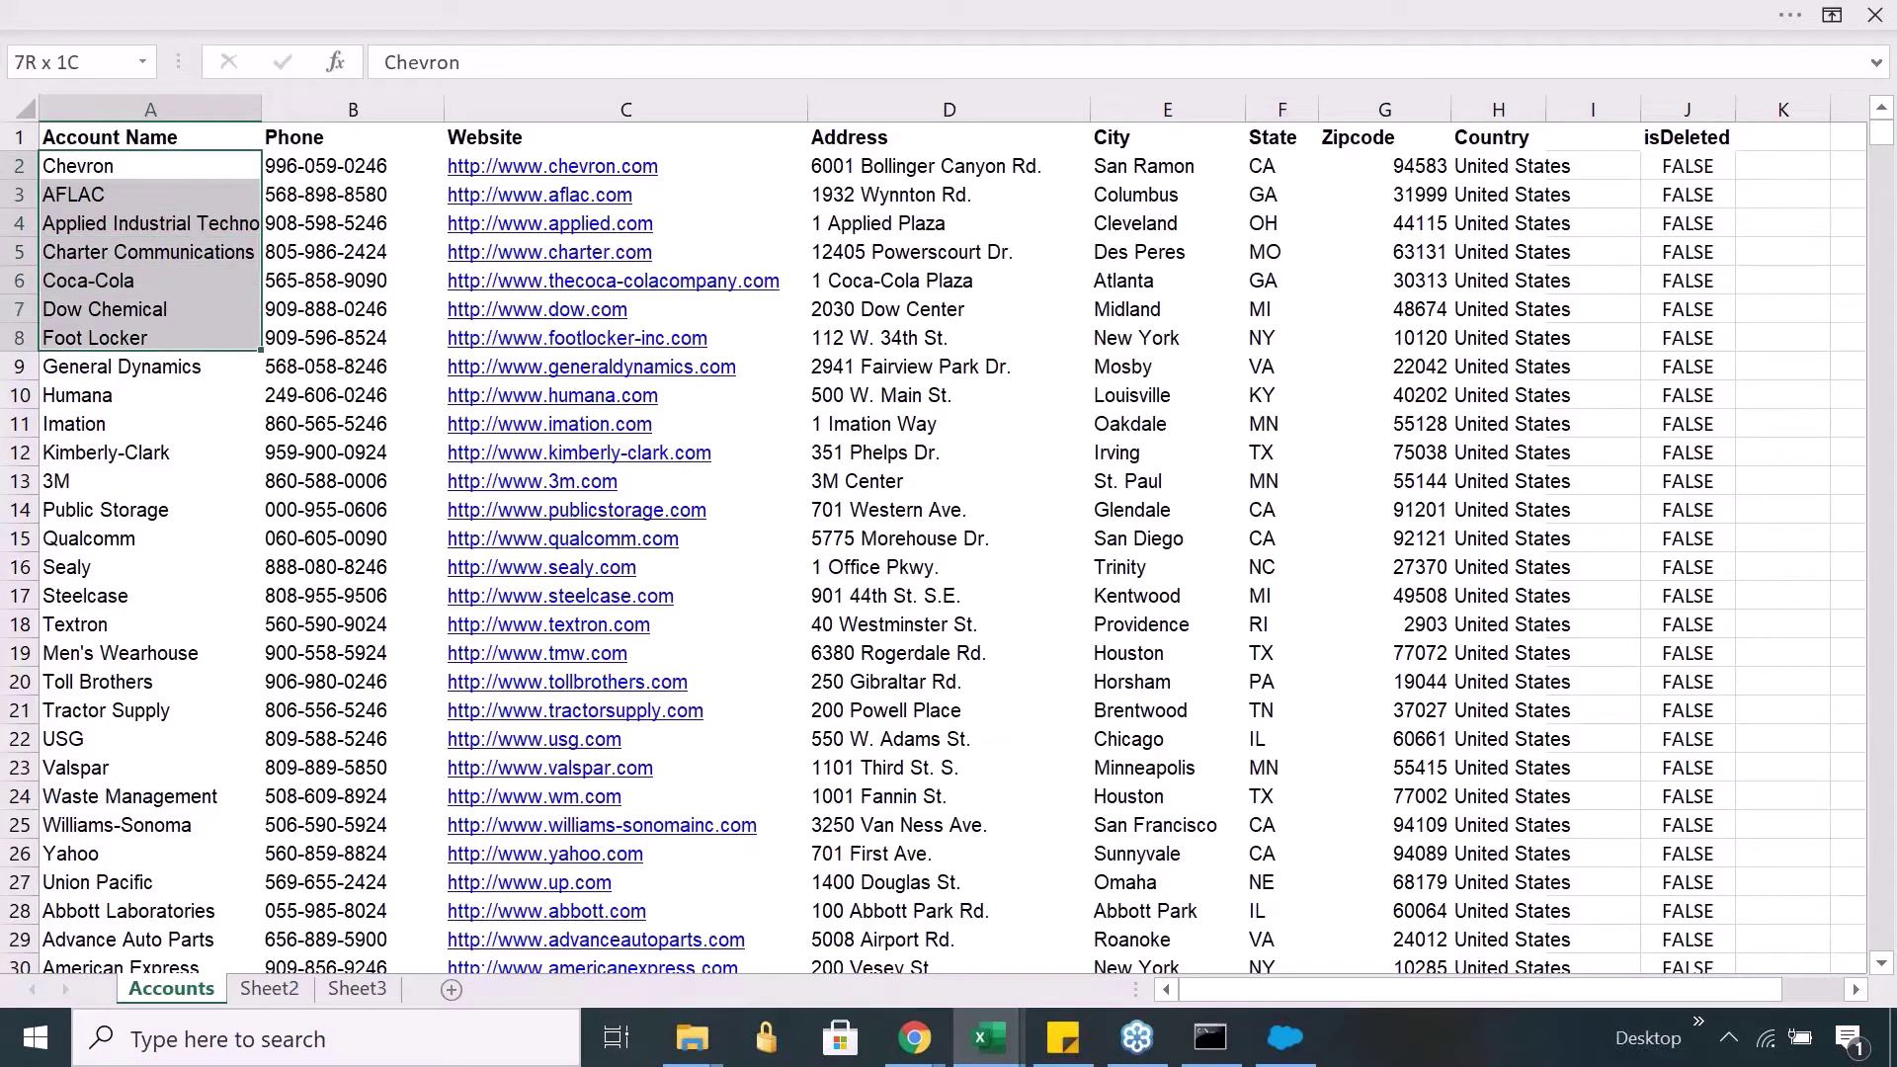
key(shift+Down)
key(shift+Down)
key(shift+Down)
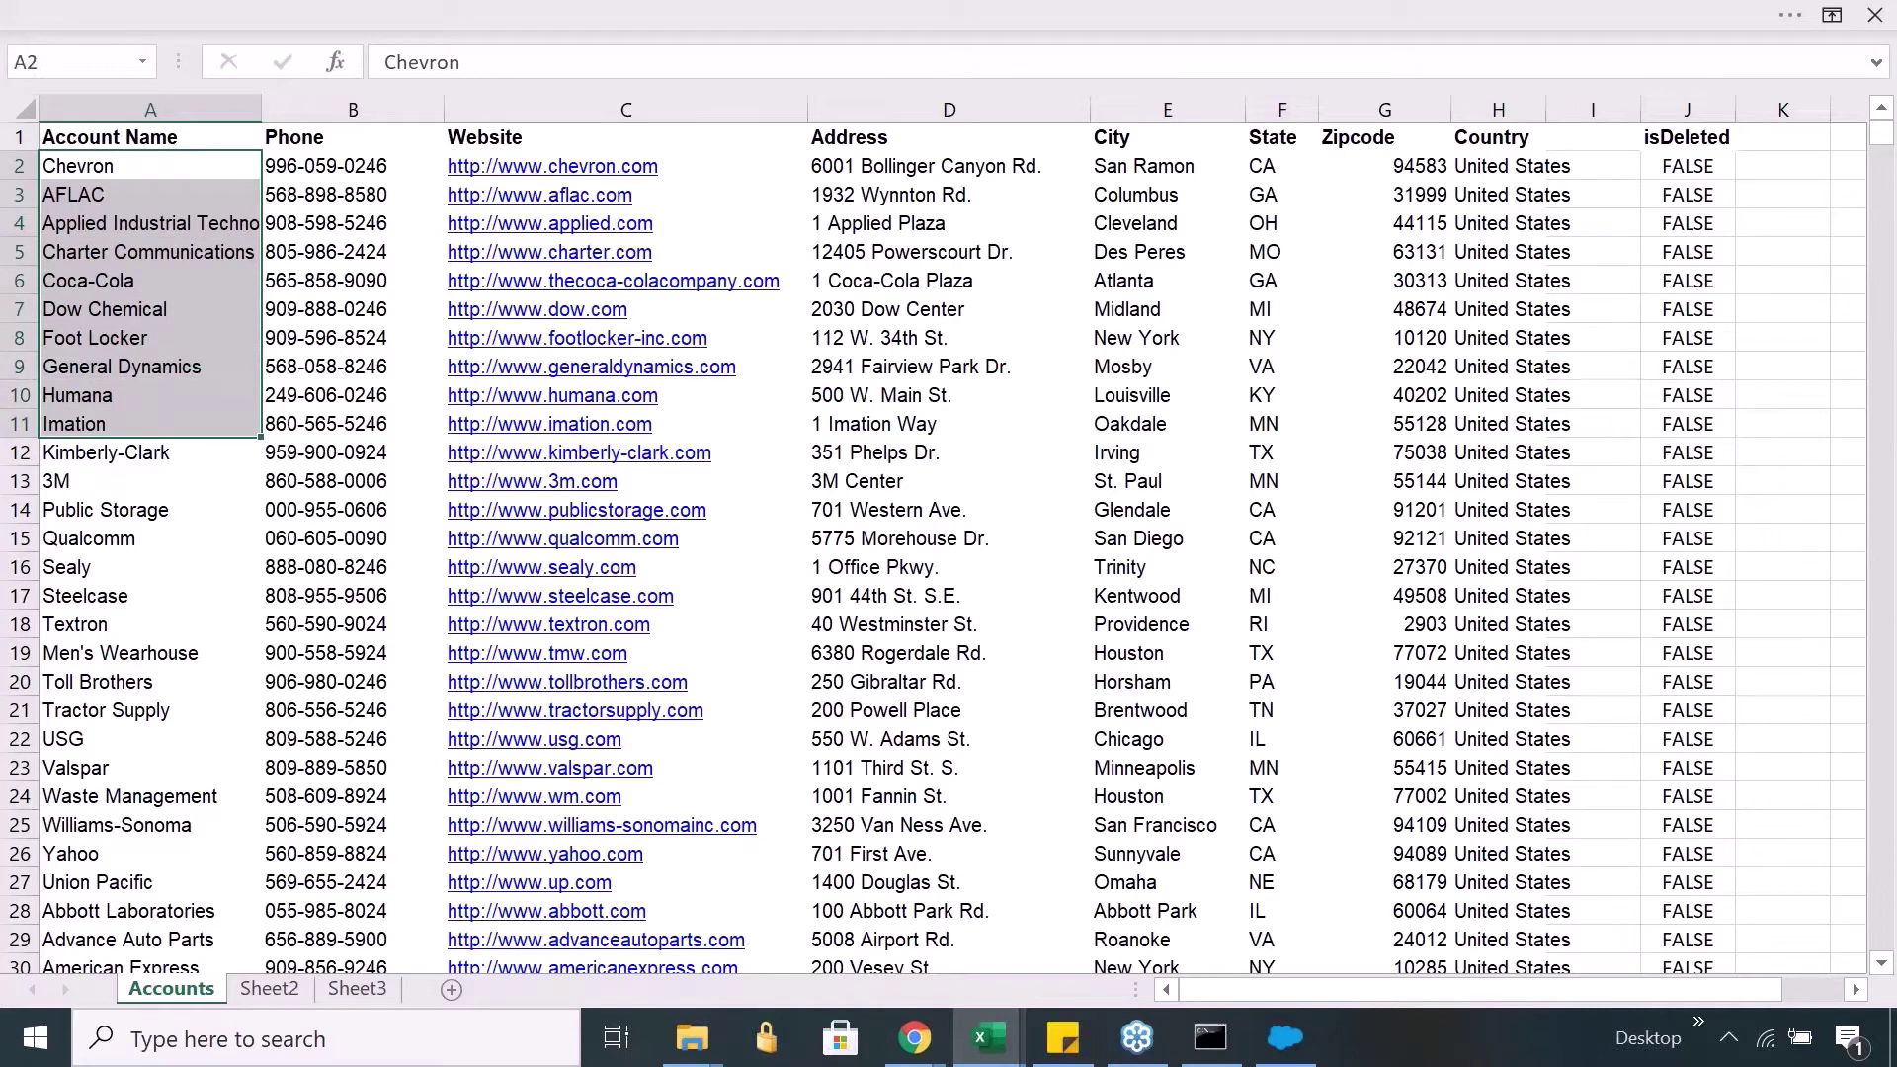
key(Right)
key(Right)
key(Right)
key(Right)
key(Right)
key(Right)
key(Right)
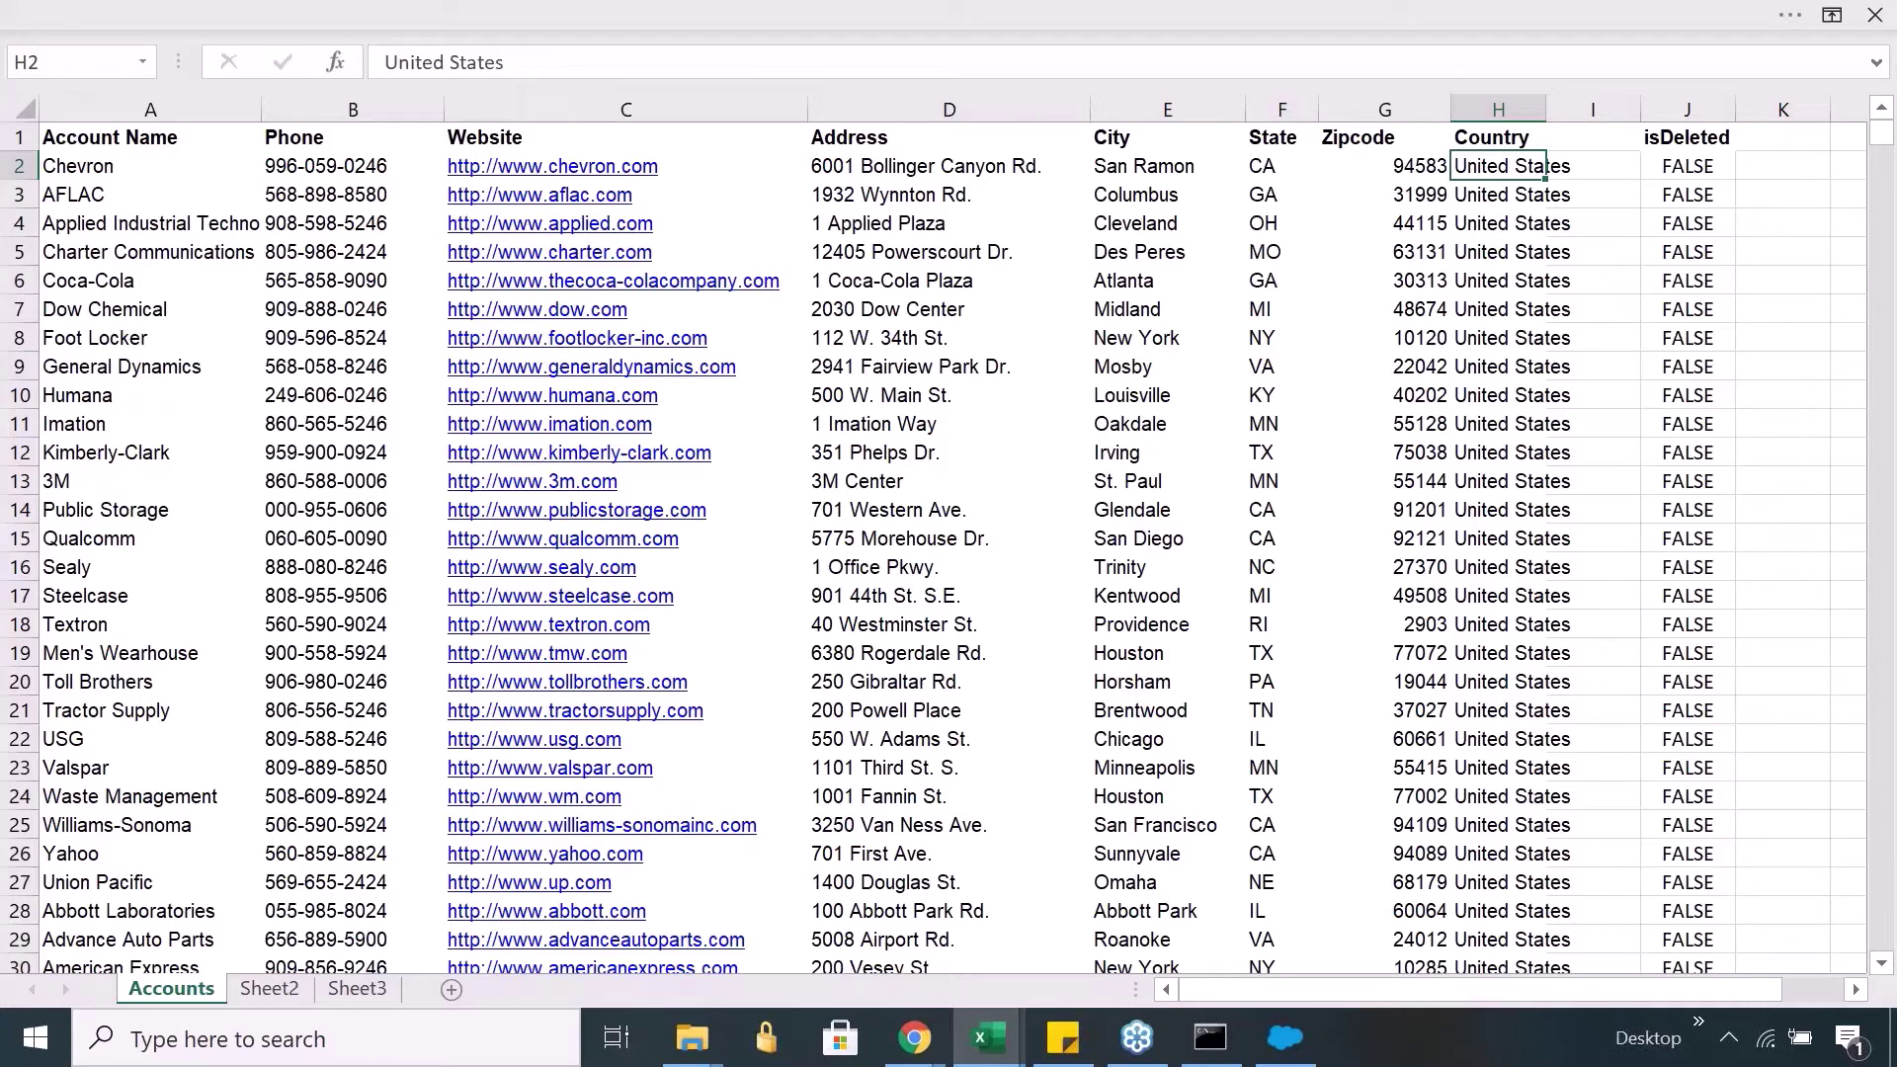
Step: Enter TRUE in J2 and fill it down through Imation's row
key(Right)
key(Right)
key(Right)
key(Left)
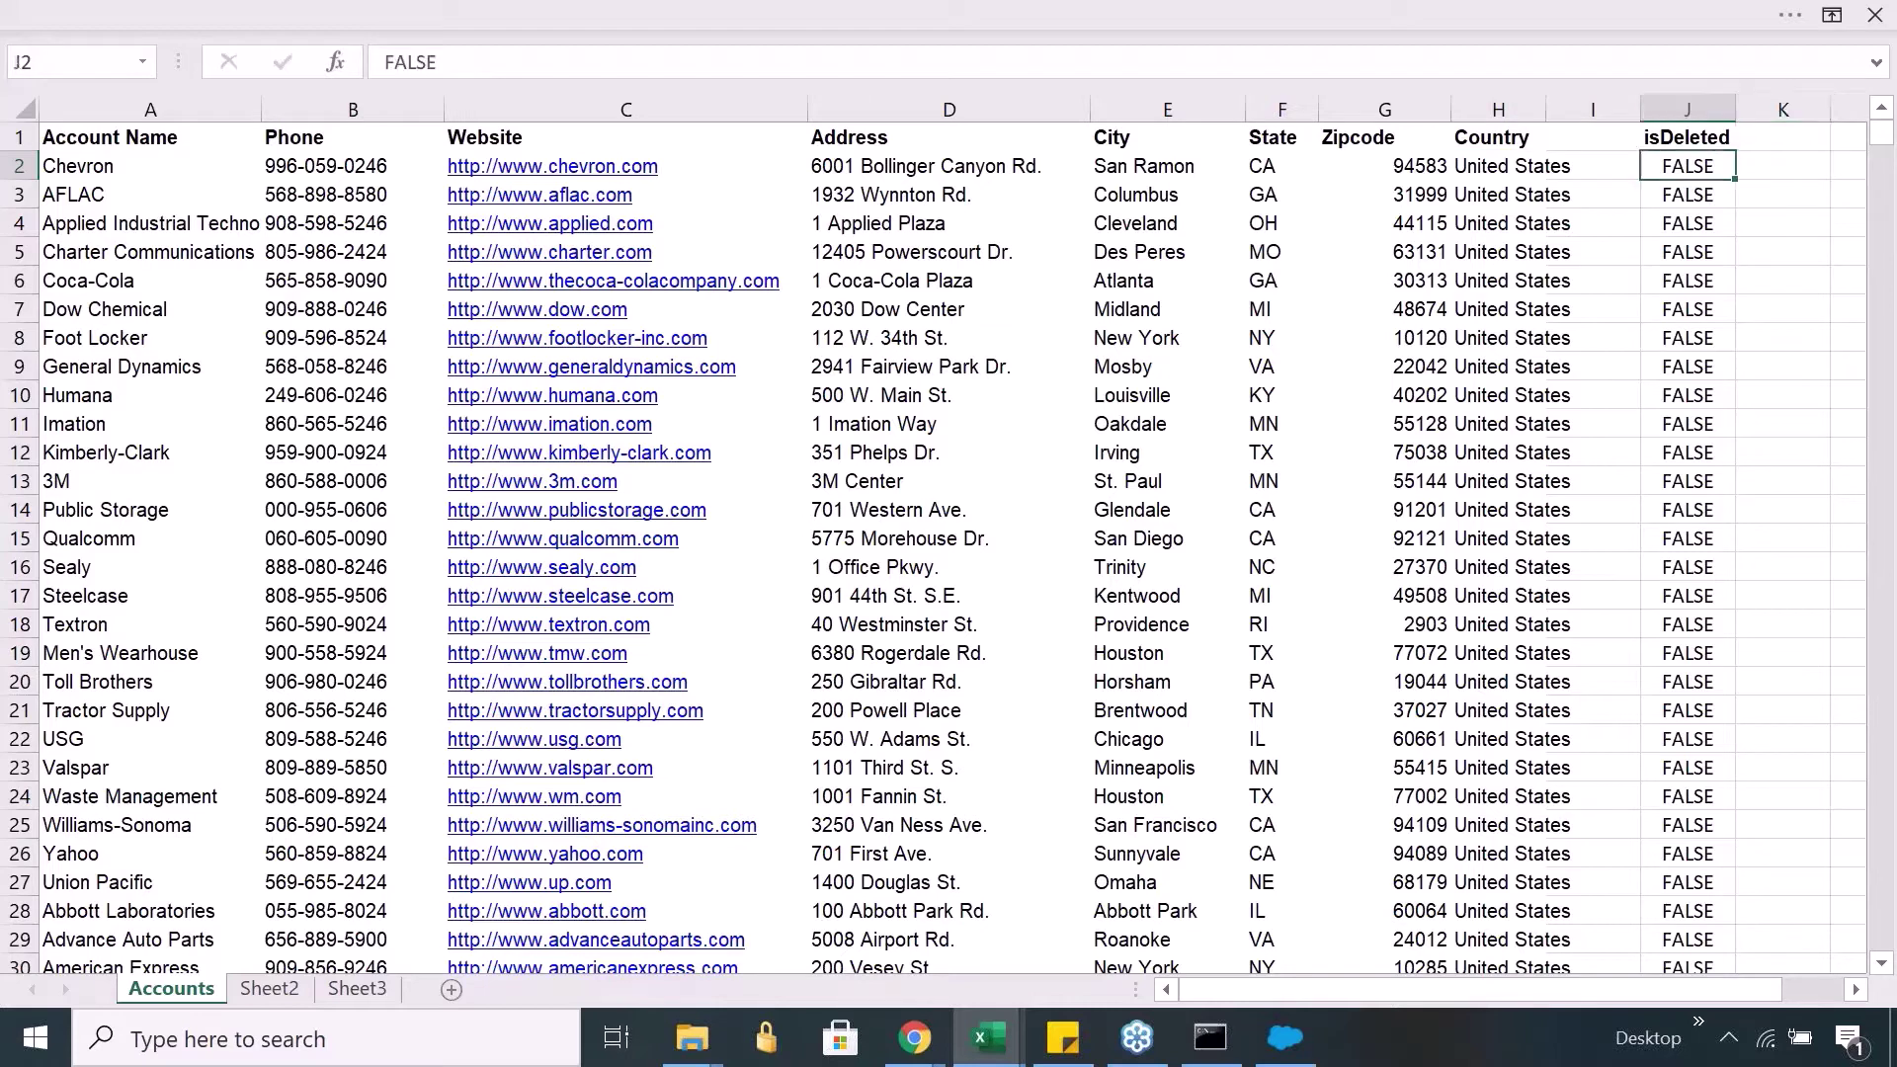
text(TRUE)
key(Return)
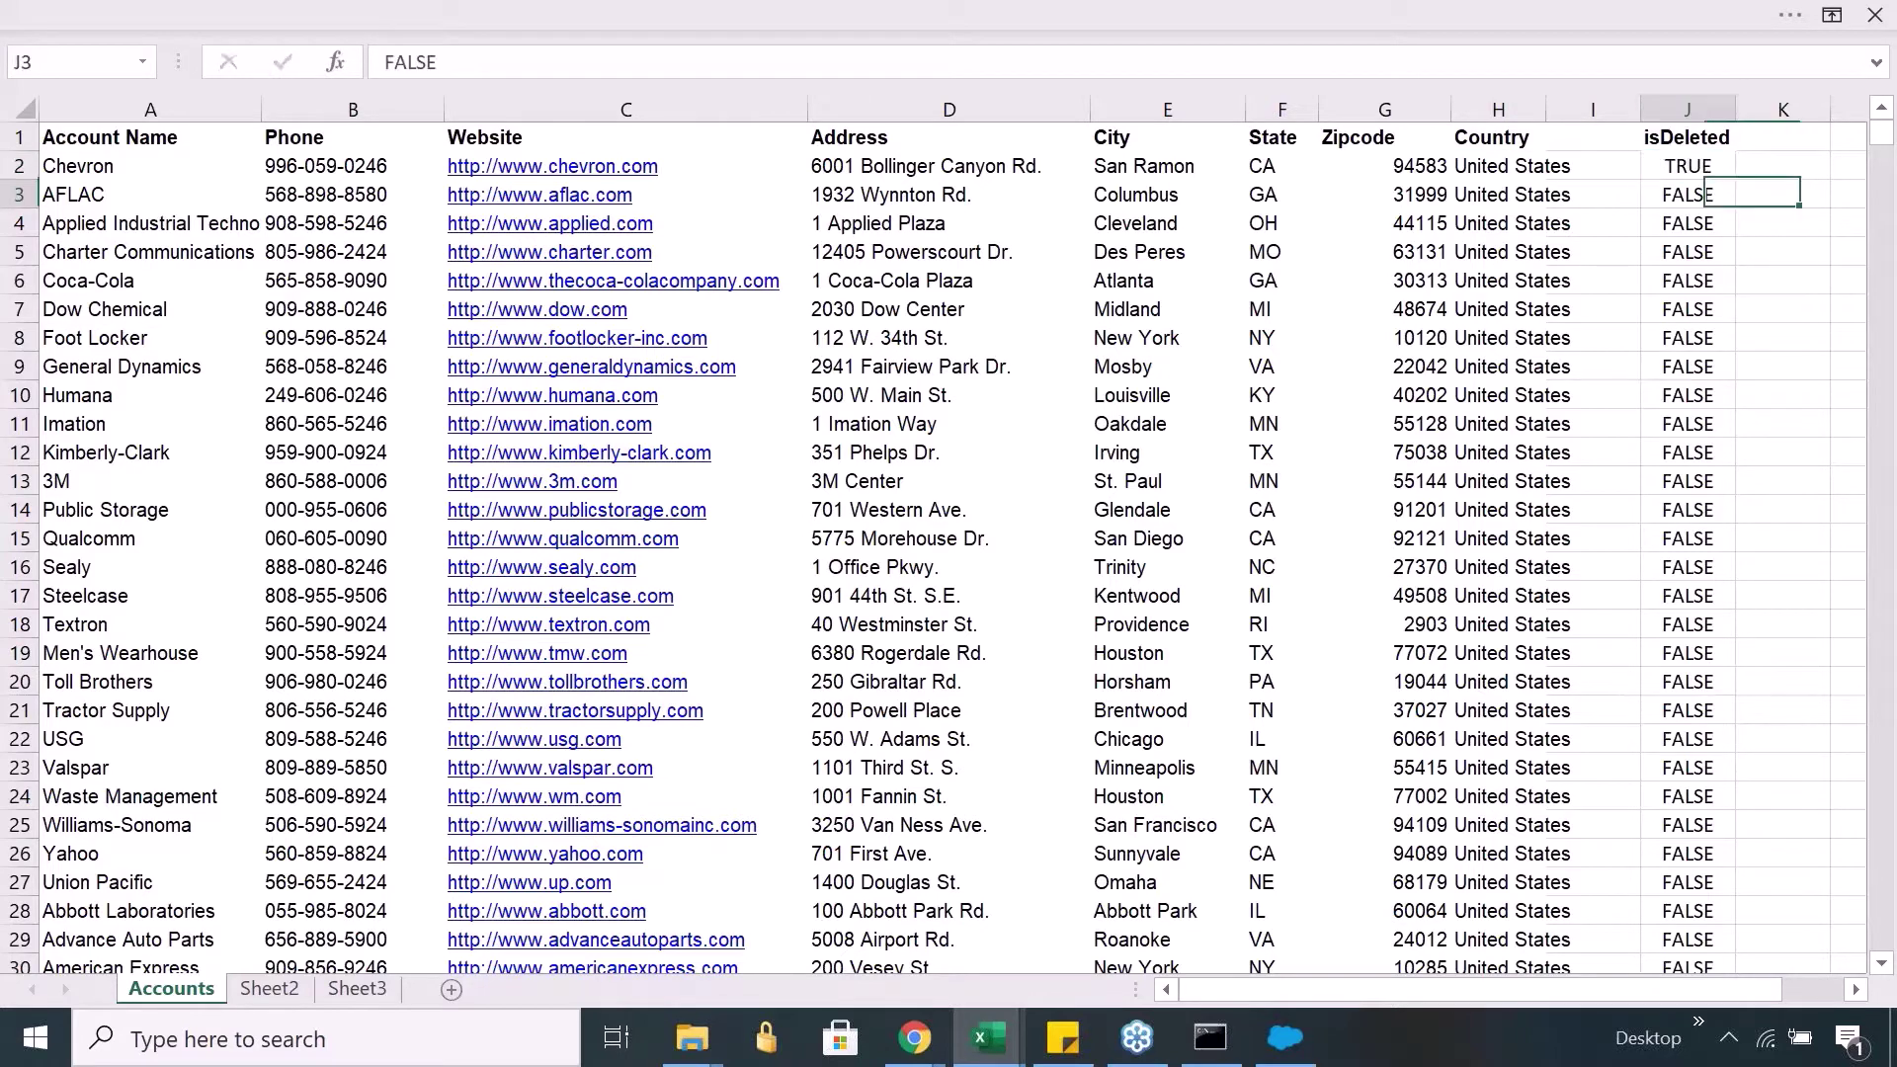
key(Up)
key(shift+Down)
key(shift+Down)
key(shift+Down)
key(shift+Down)
key(shift+Down)
key(shift+Down)
key(shift+Down)
key(shift+Down)
key(shift+Down)
key(shift+Down)
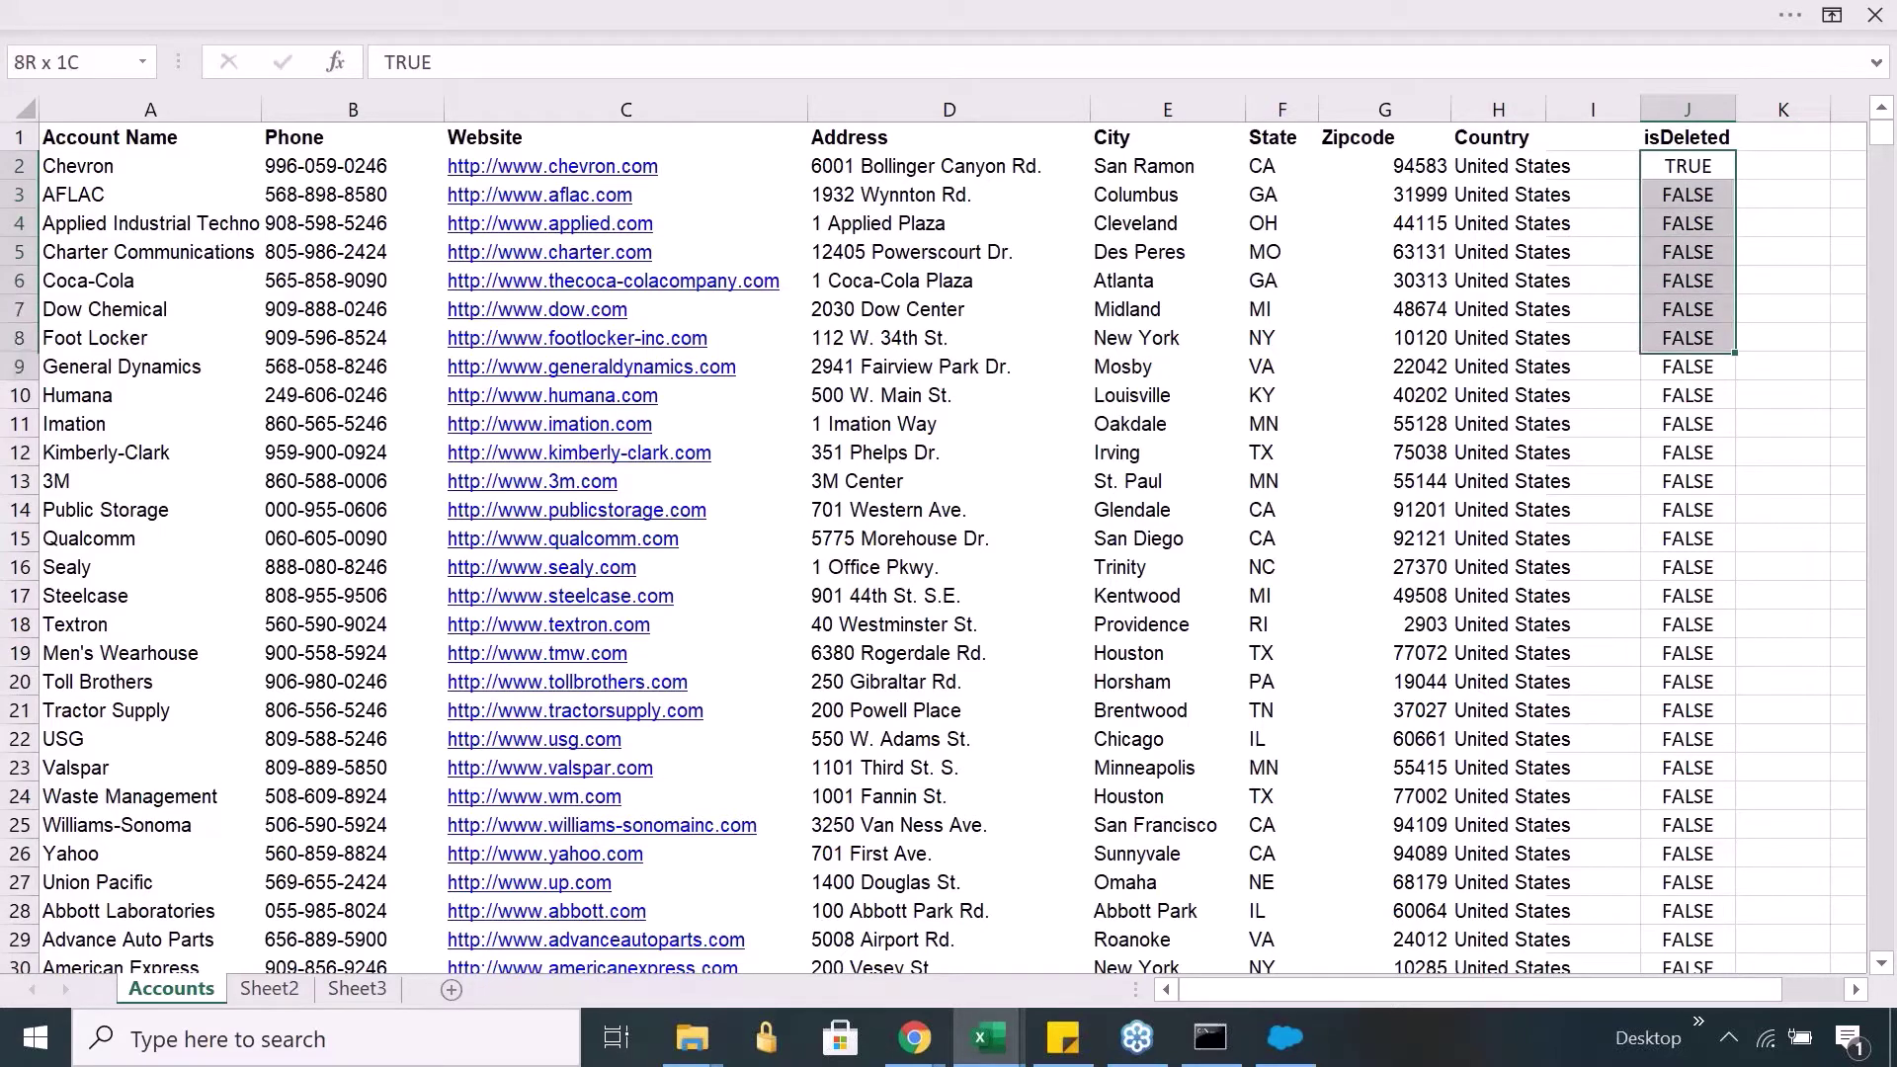
key(shift+Up)
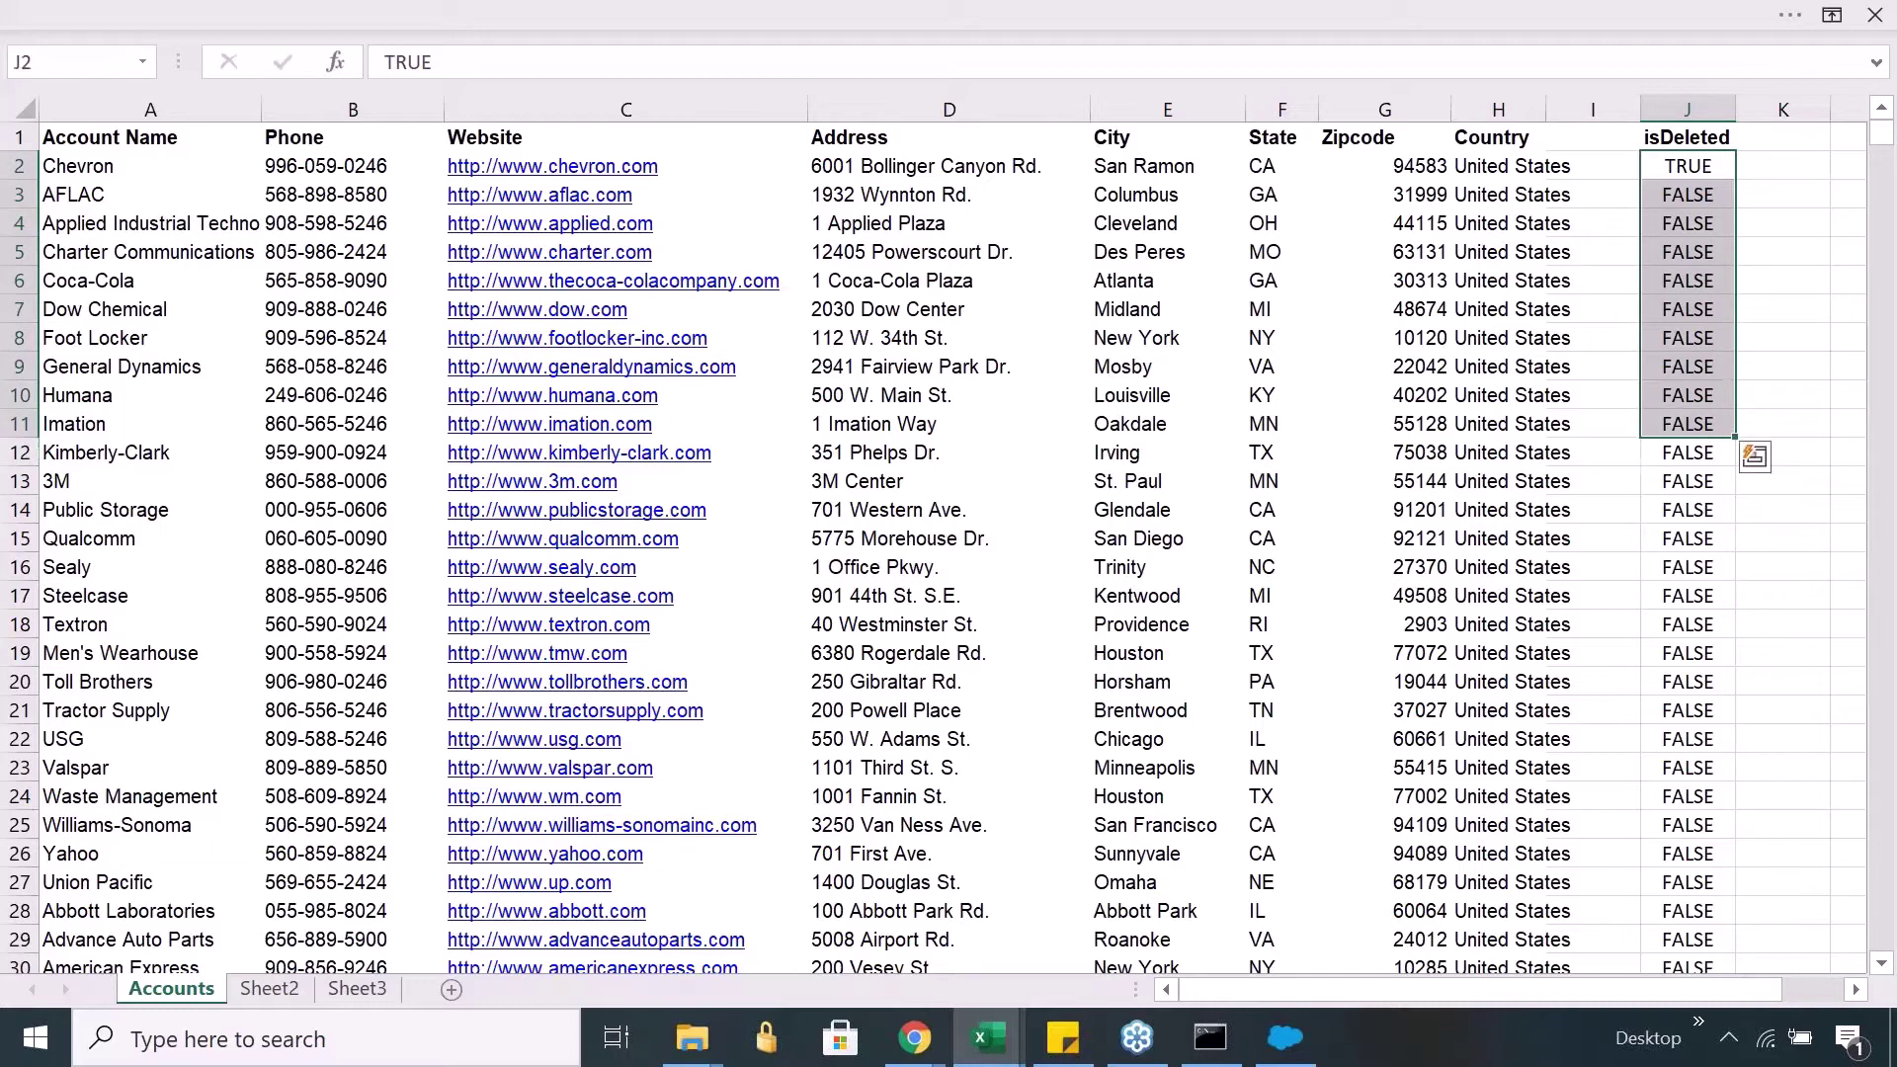
key(ctrl+d)
click(1687, 165)
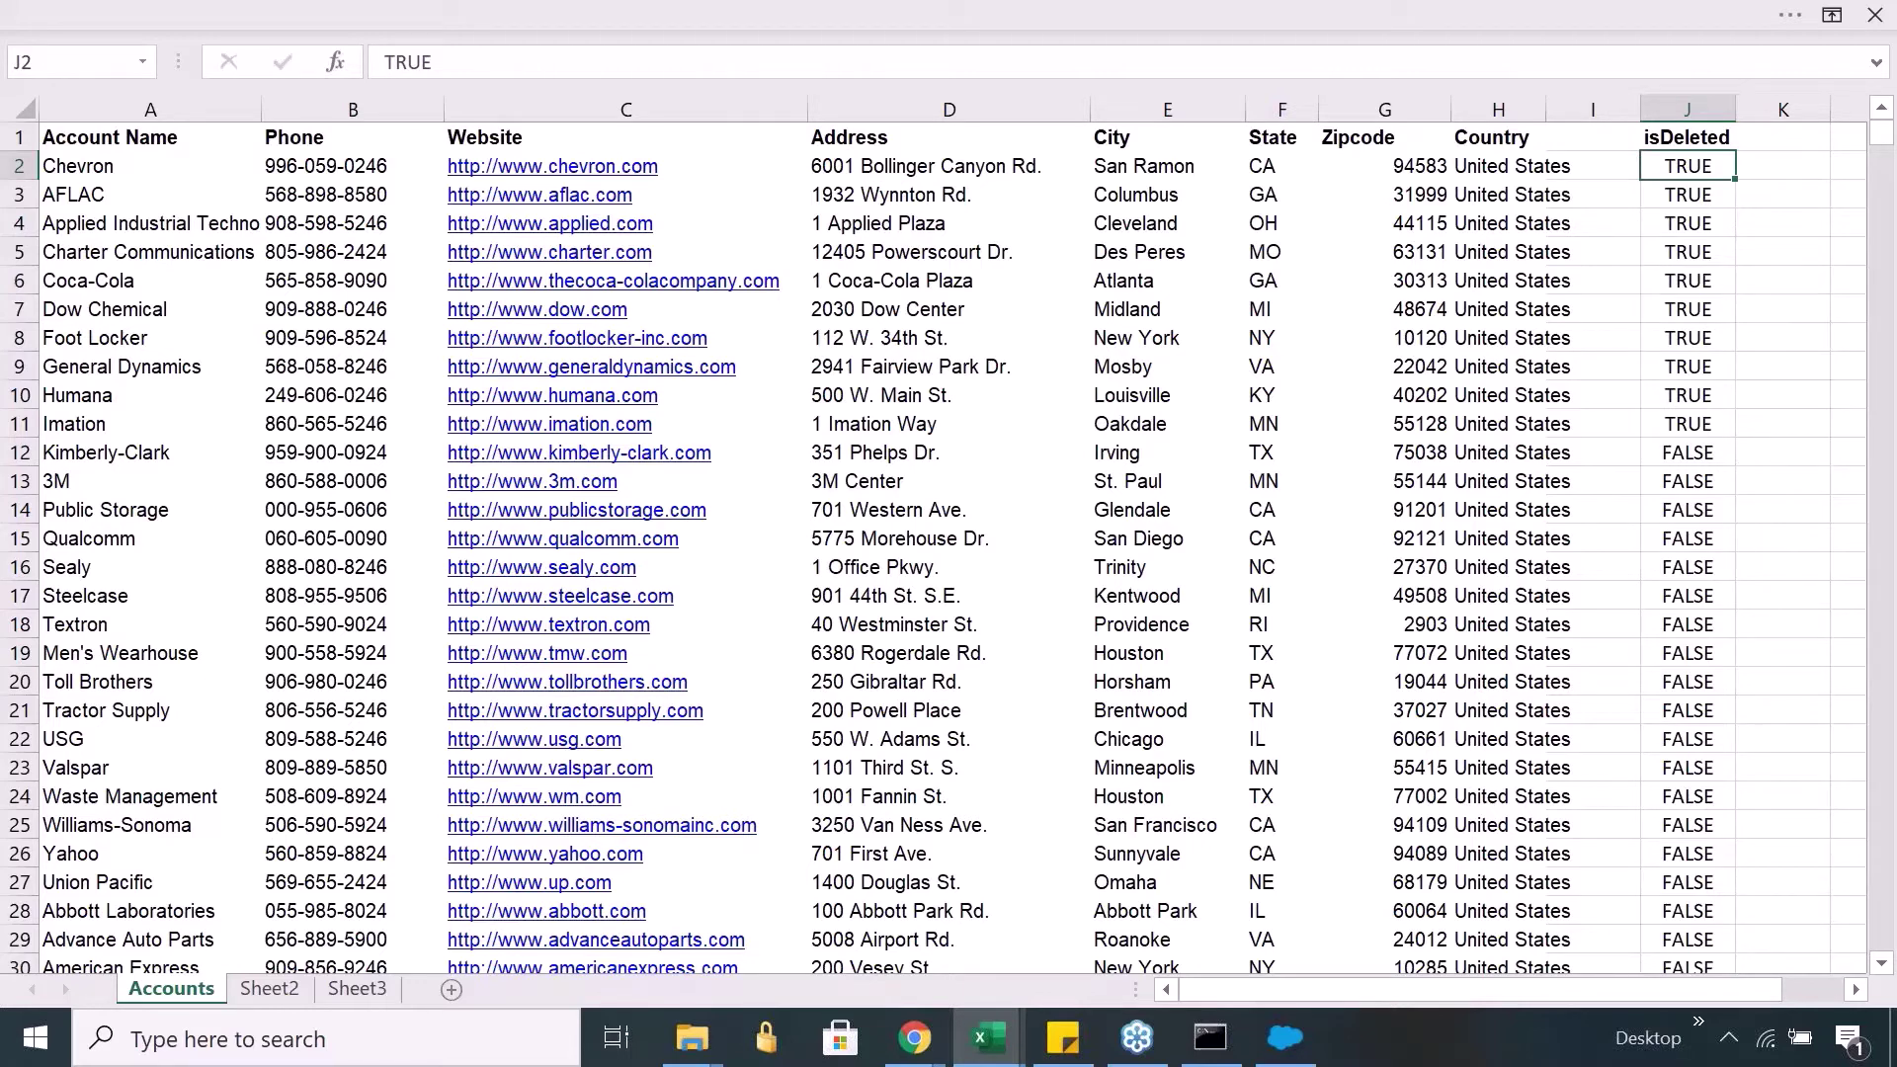
Step: Review the TRUE values down to Imation and the FALSE values from Kimberly-Clark to 3M
key(Left)
key(Down)
key(Down)
key(Down)
key(Down)
key(Down)
key(Down)
key(Down)
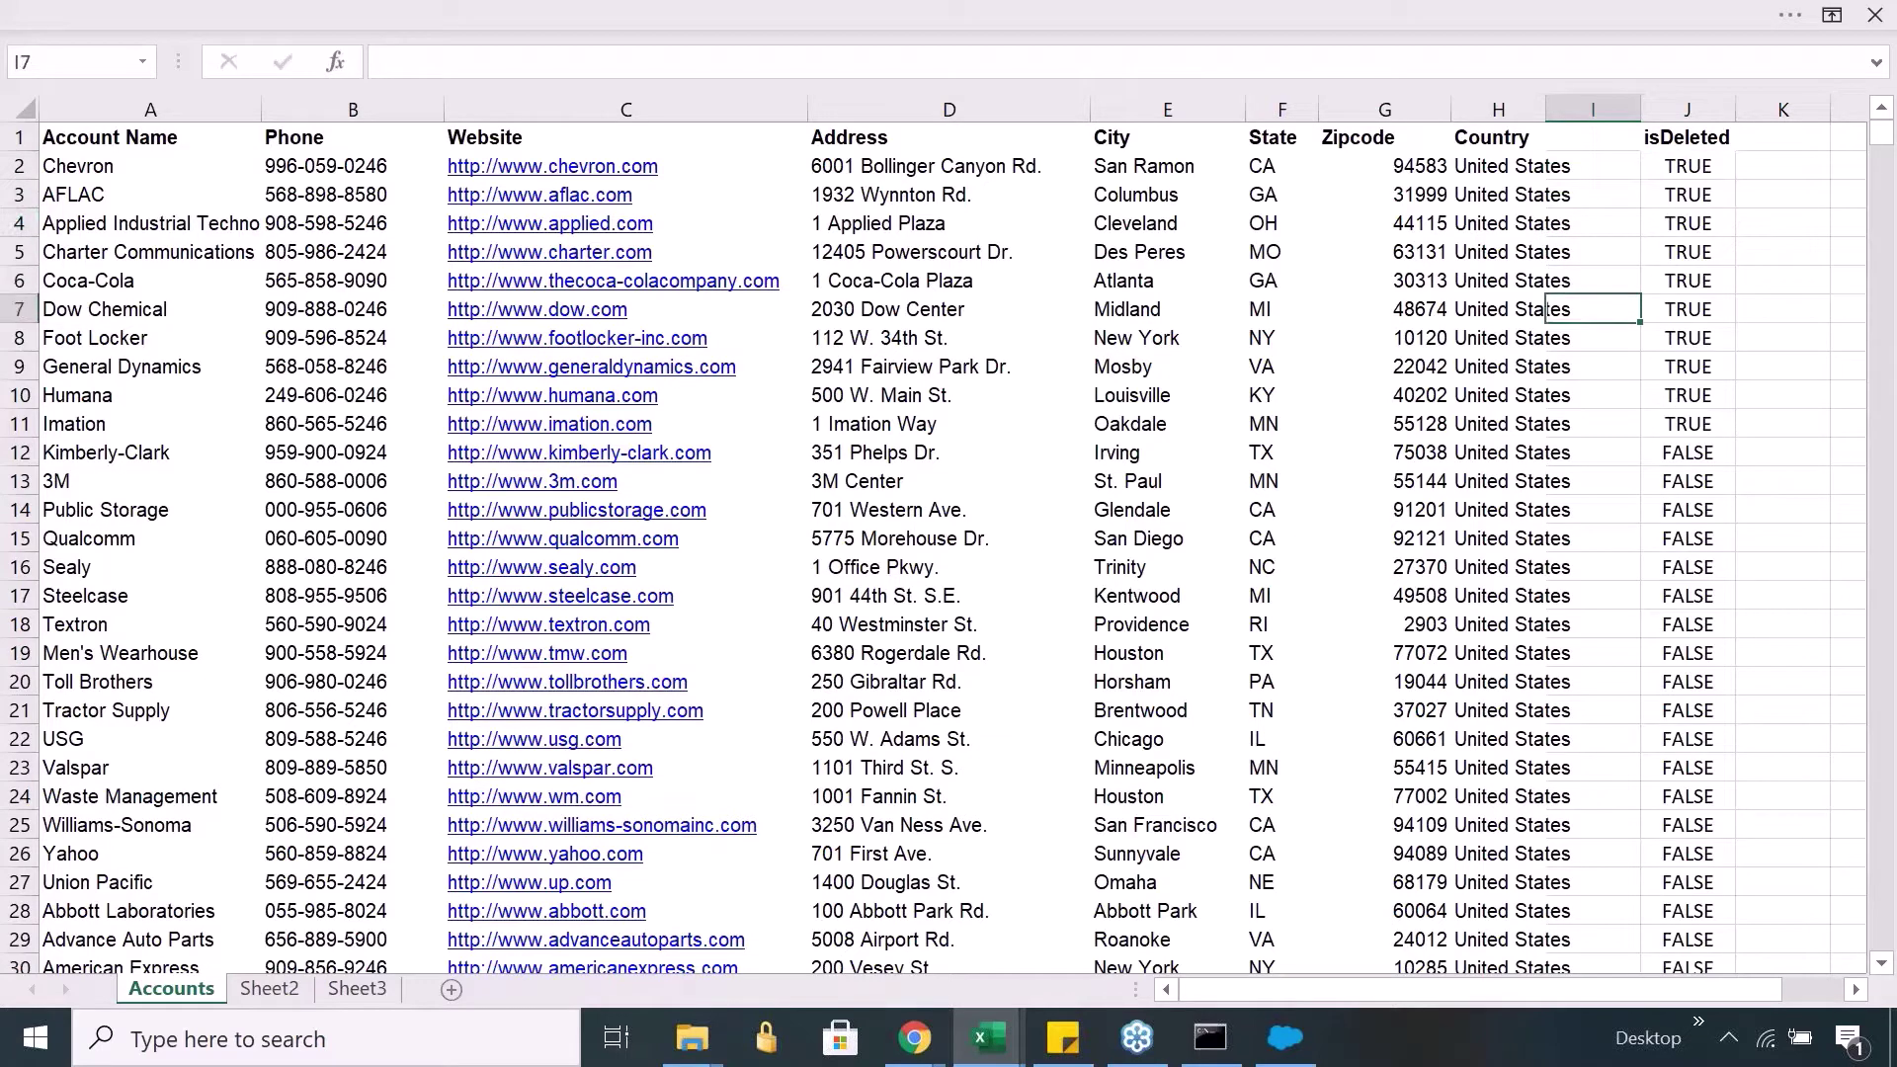
key(Right)
key(Right)
key(Down)
key(Down)
key(Left)
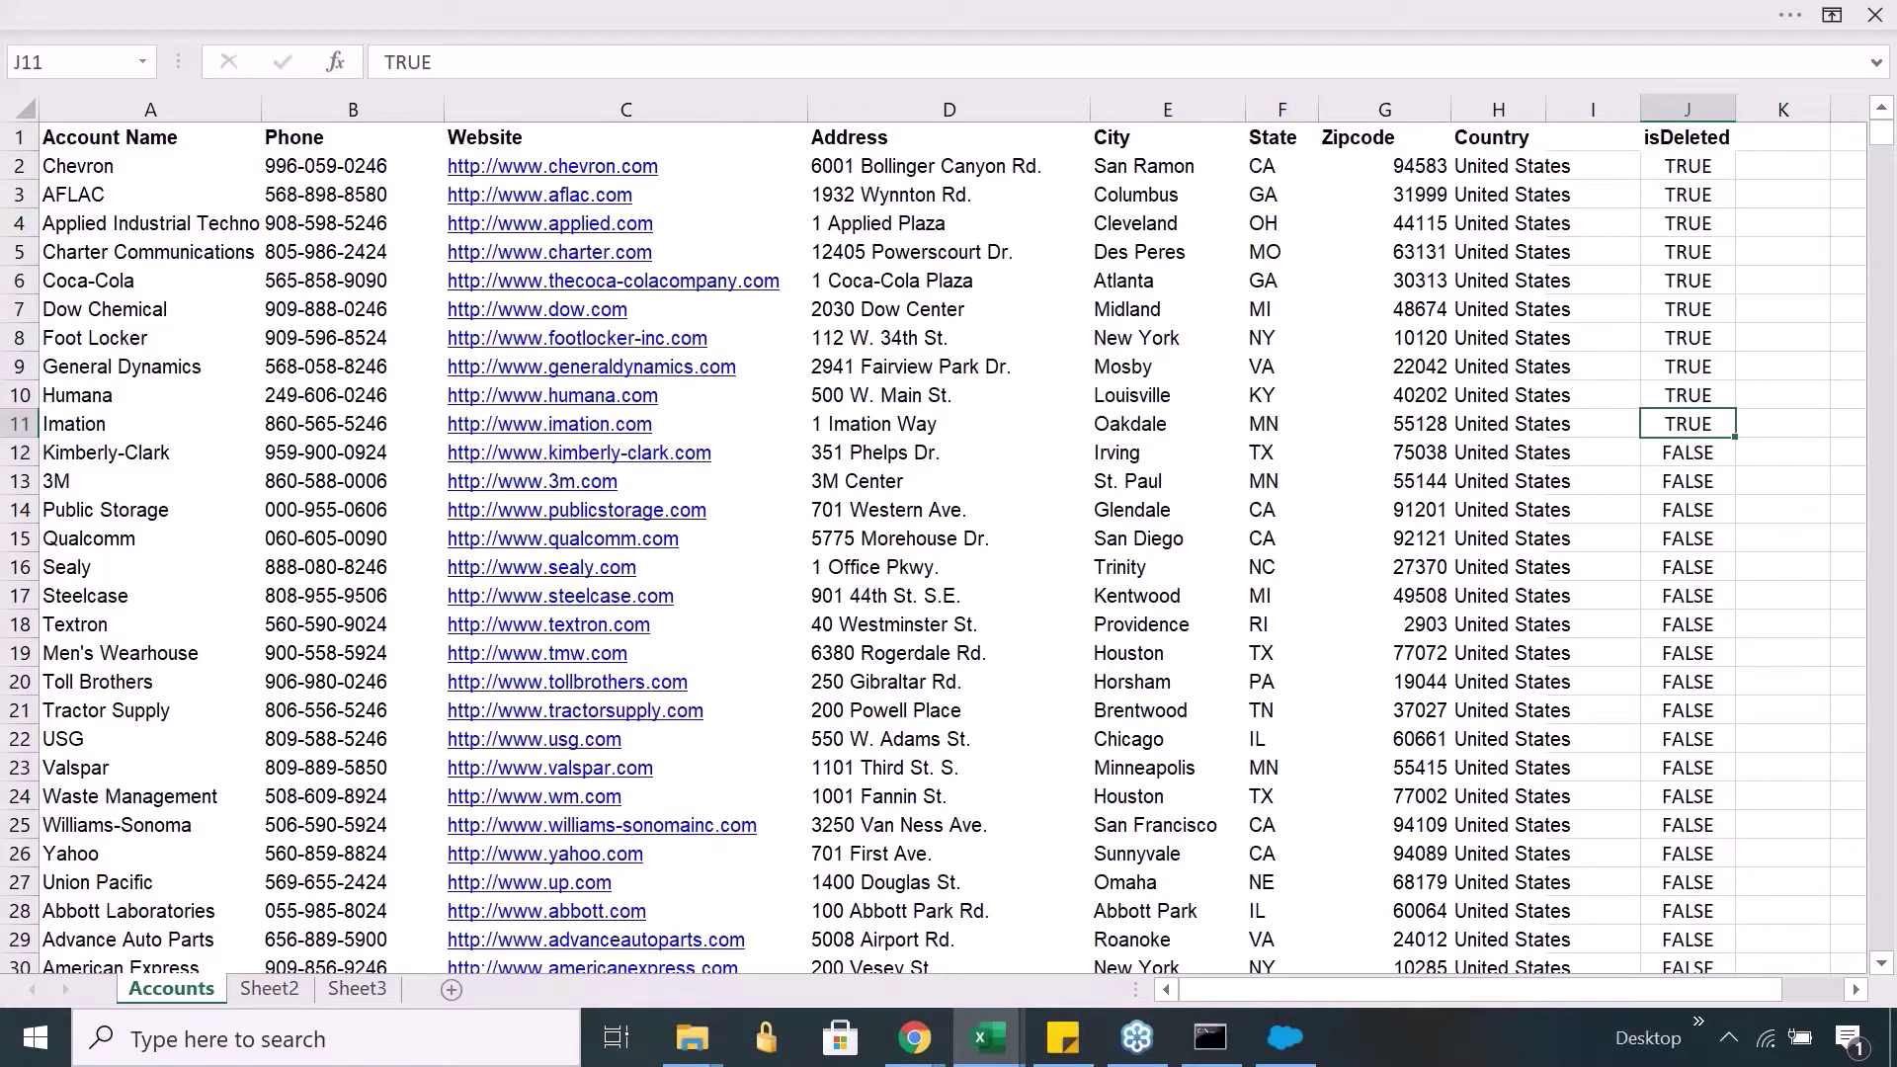
key(Down)
key(shift+Up)
key(shift+Up)
key(shift+Up)
key(shift+Up)
key(shift+Up)
key(shift+Up)
key(shift+Up)
key(shift+Up)
key(shift+Up)
key(shift+Up)
key(shift+Up)
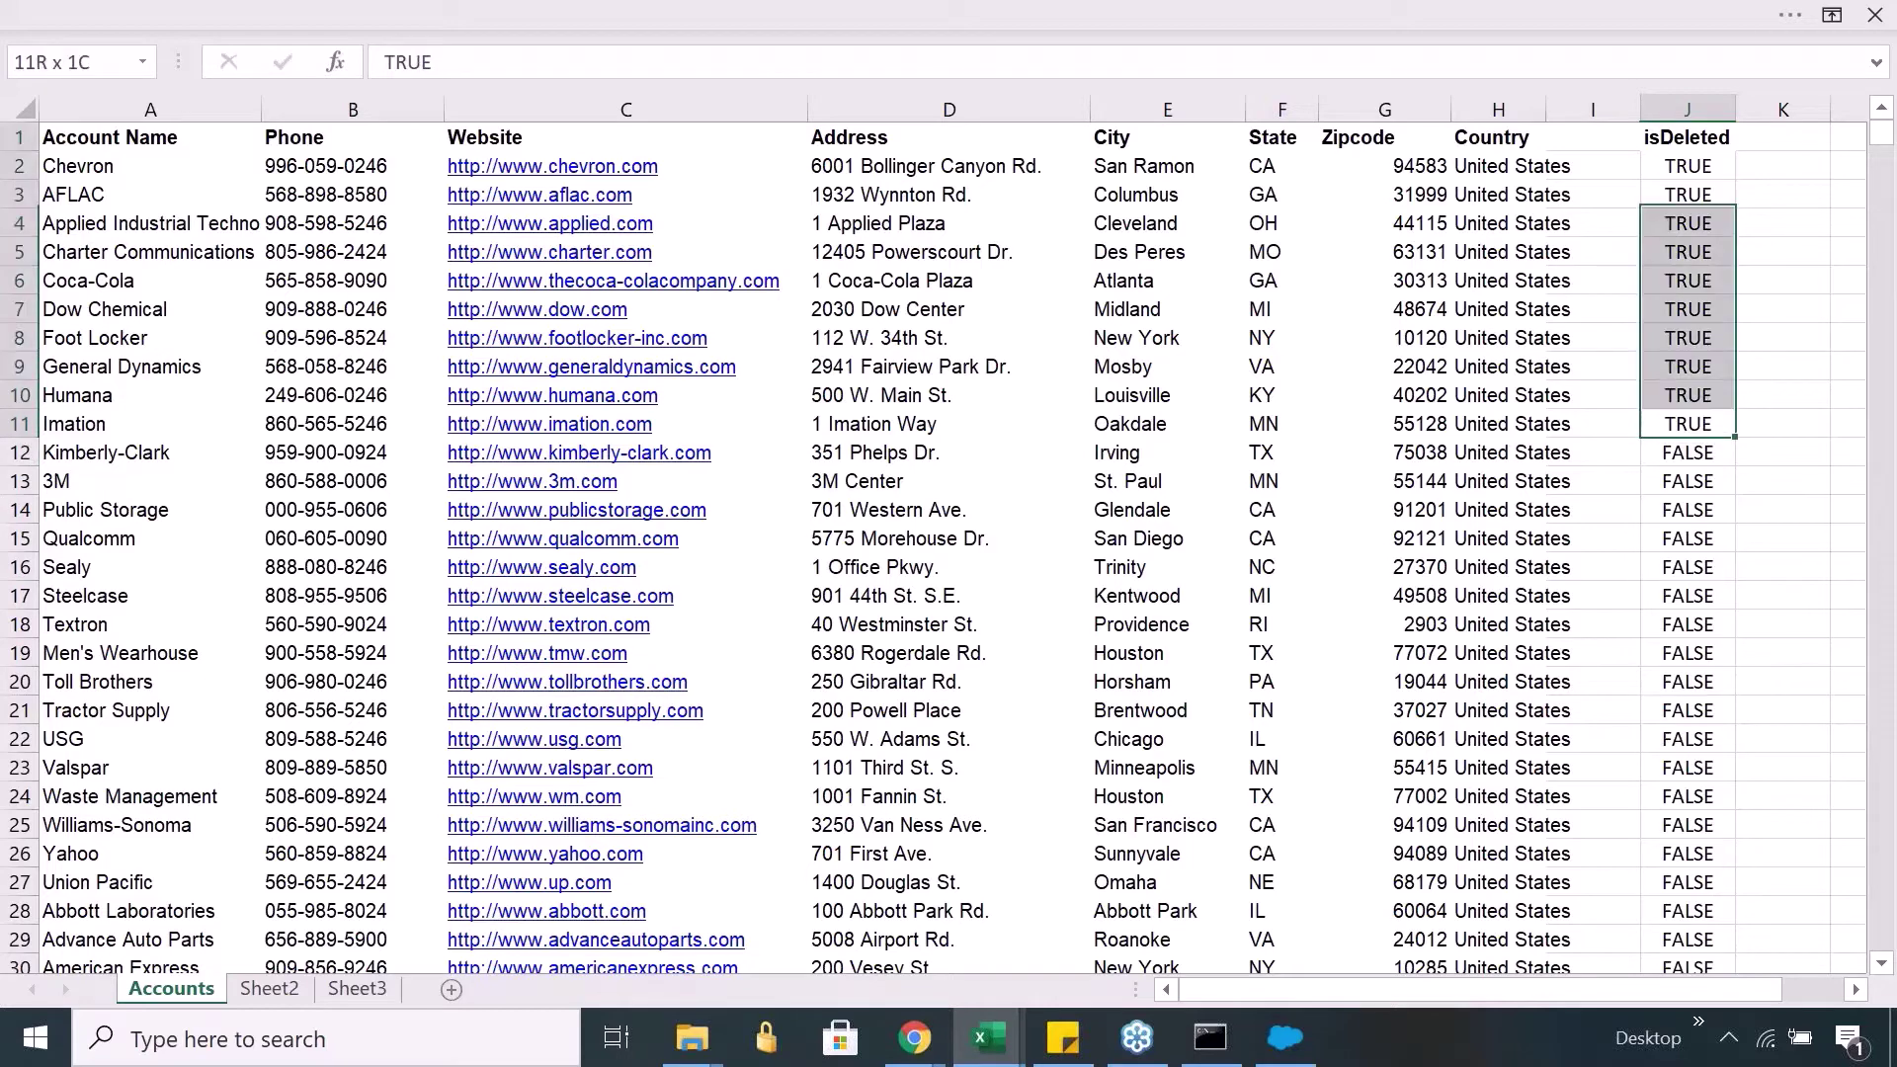
key(shift+Down)
key(shift+Down)
key(shift+Down)
key(shift+Down)
key(shift+Down)
key(shift+Down)
key(Down)
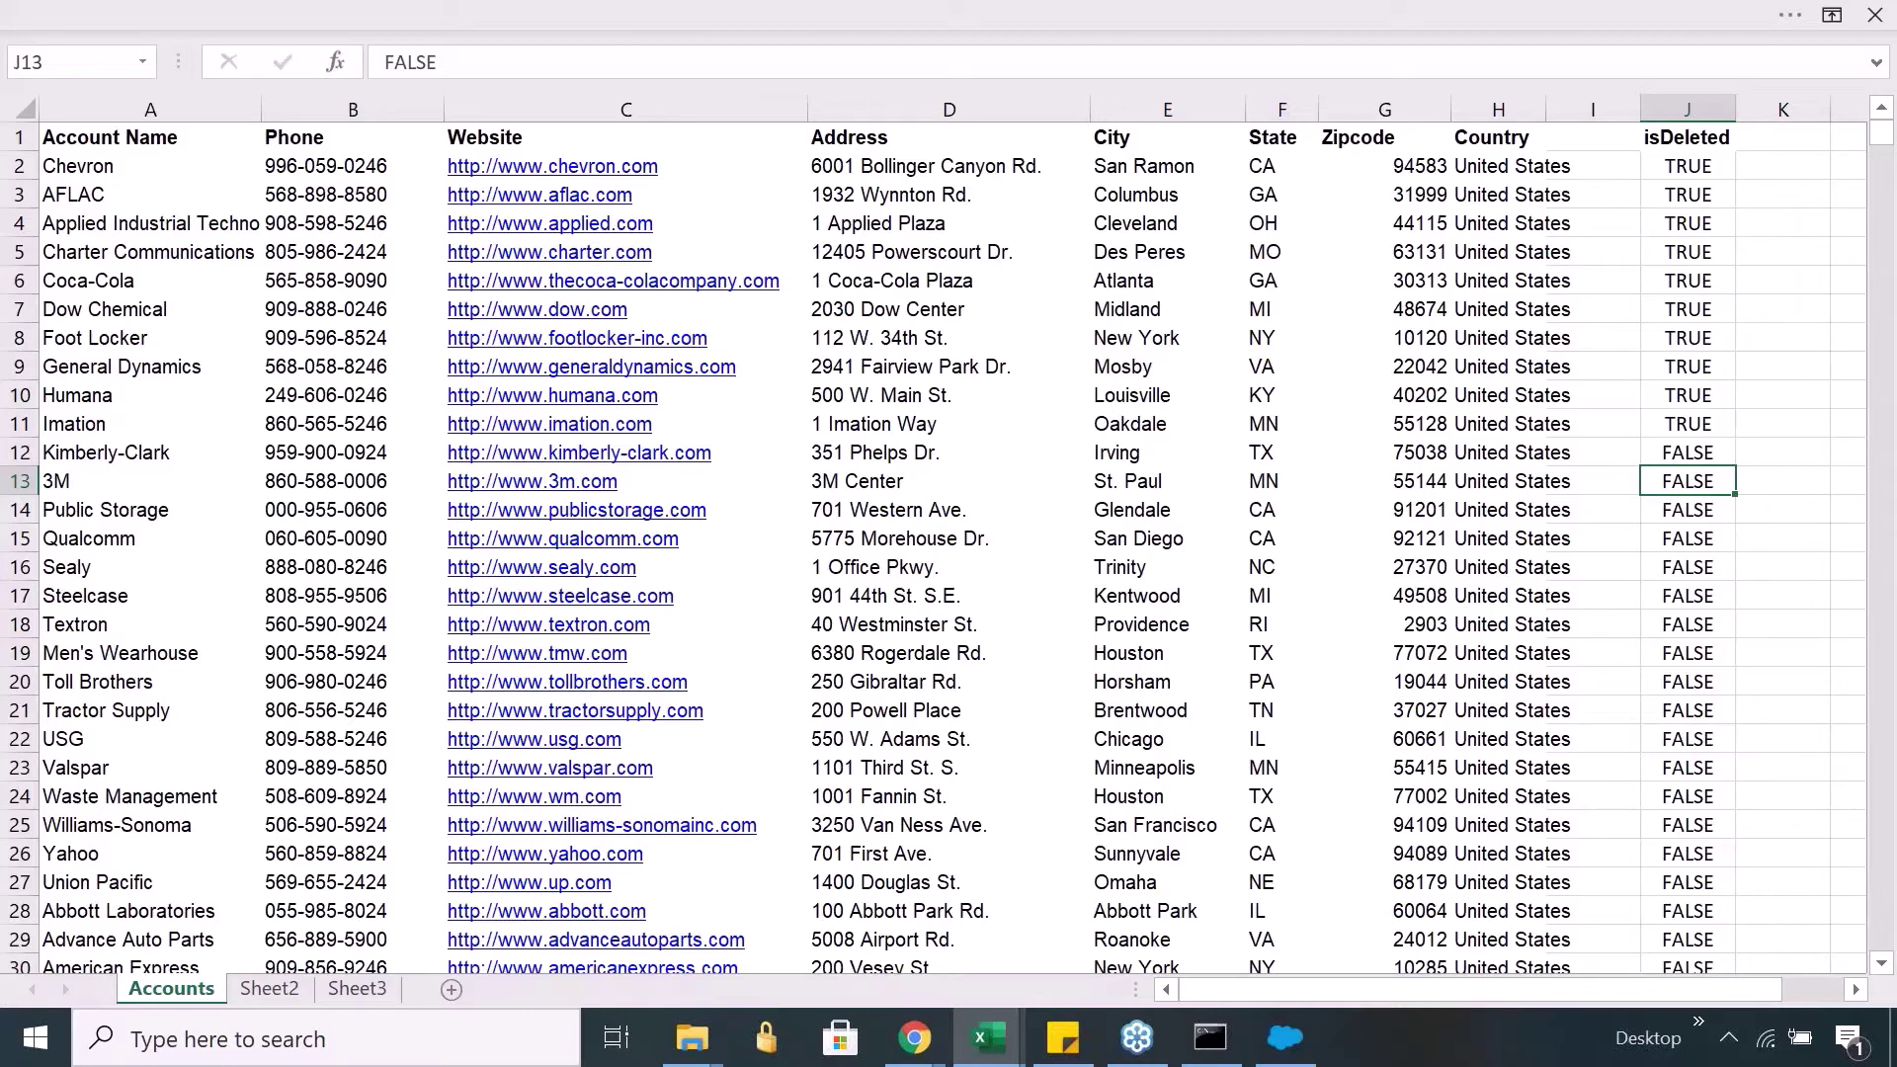
drag(1687, 453, 1687, 966)
key(ctrl+shift+Down)
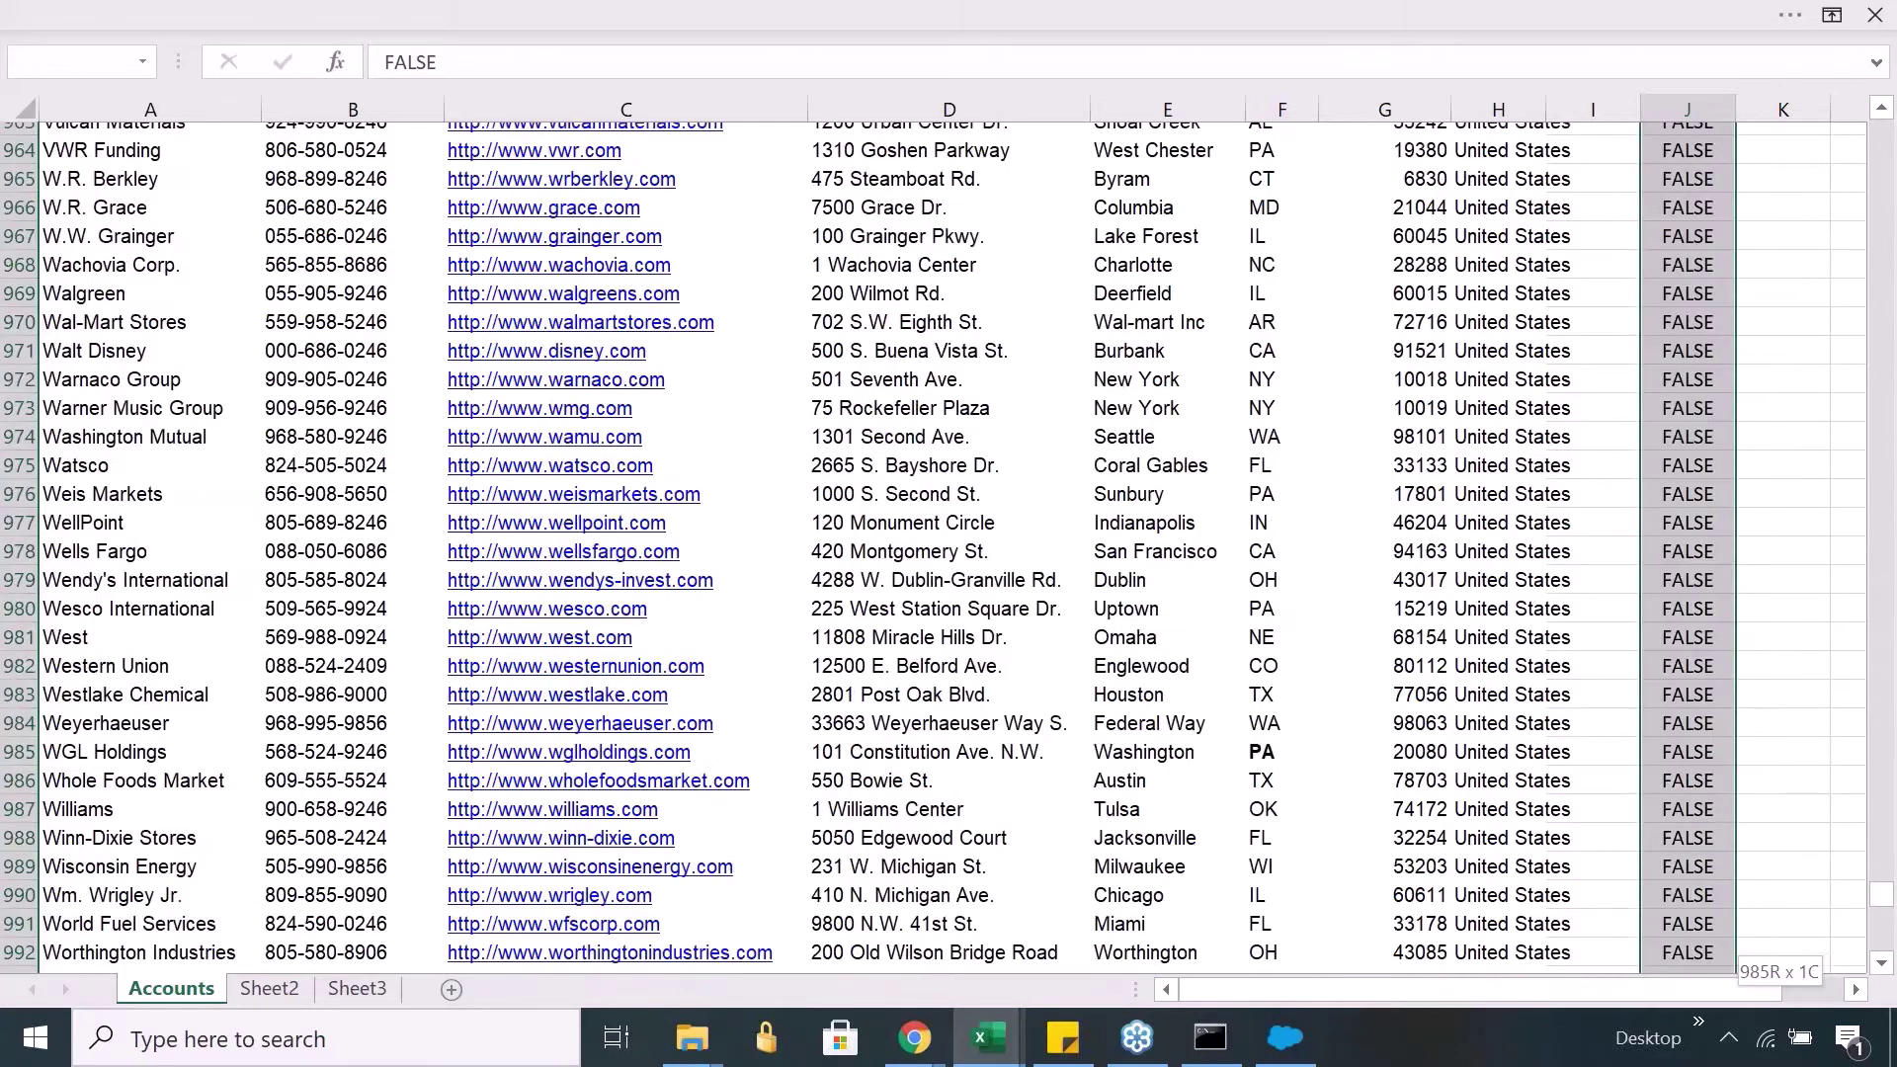
key(ctrl+Up)
key(Down)
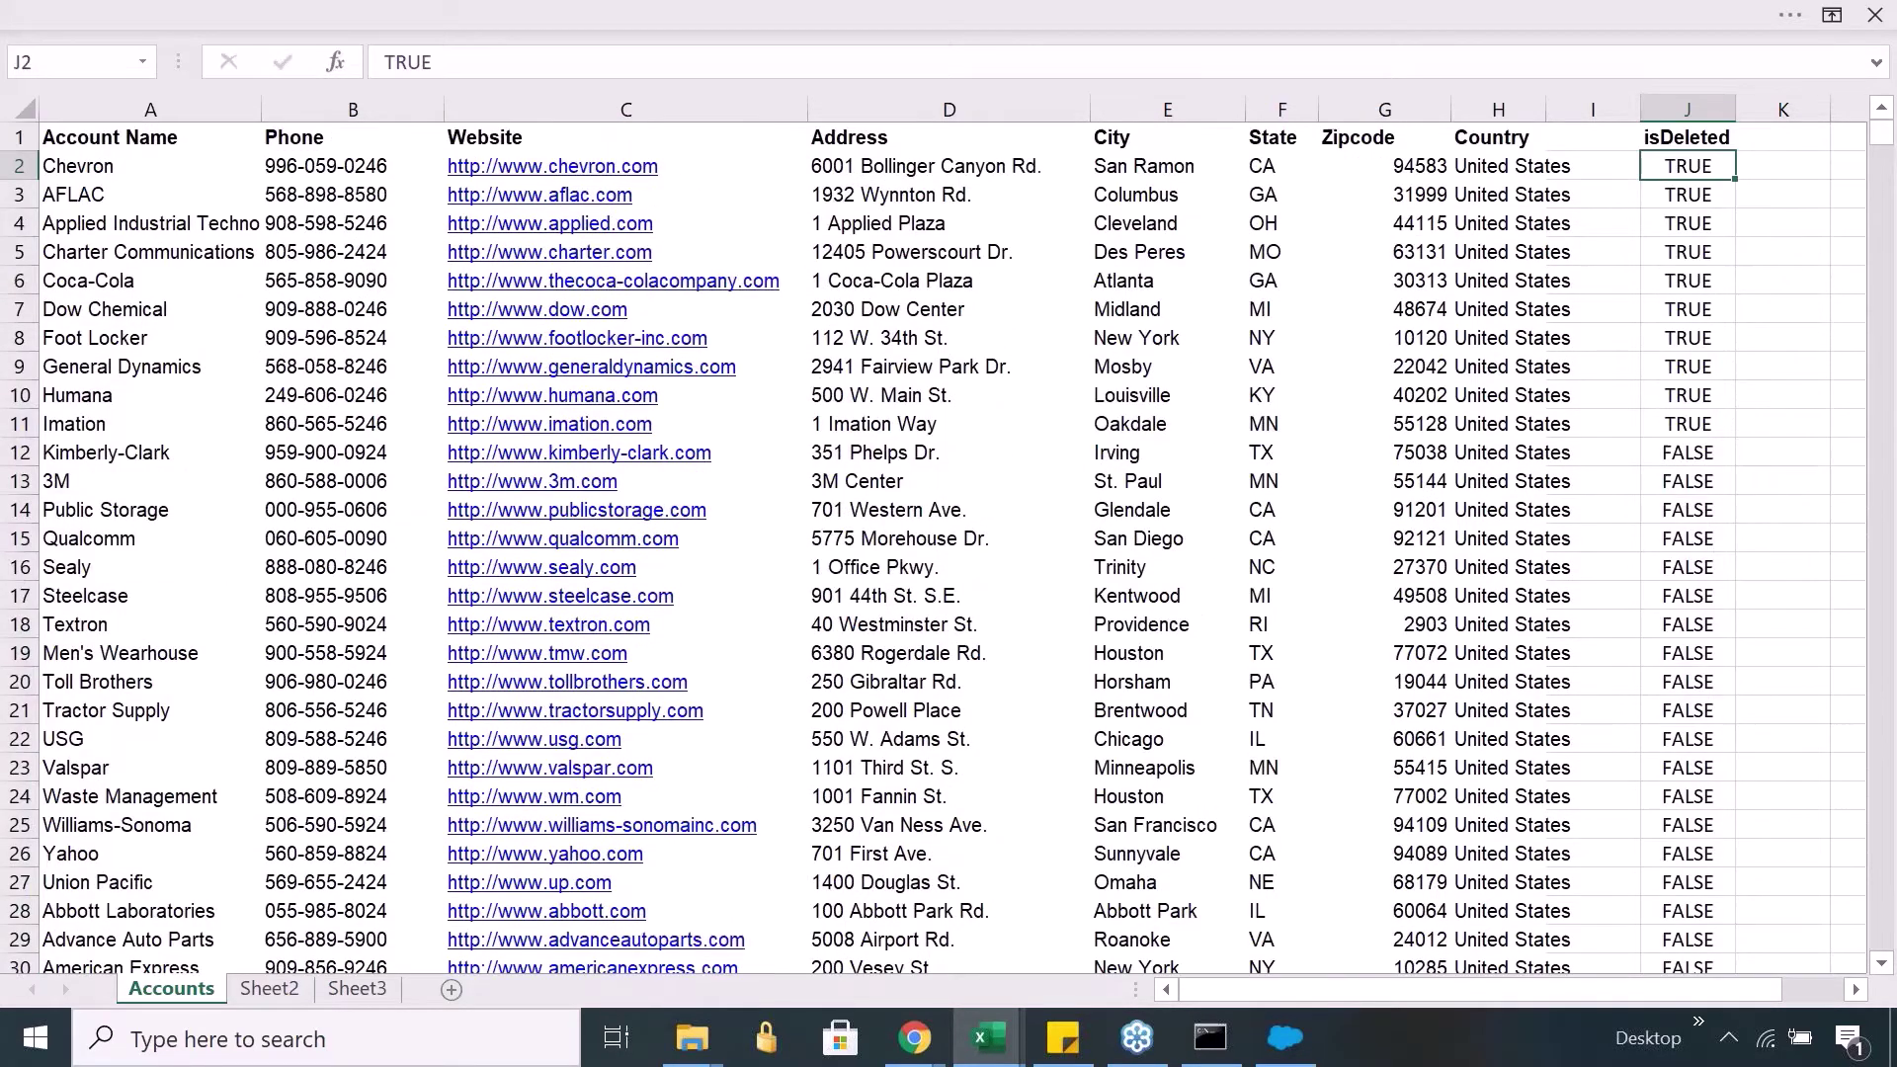
drag(1687, 166, 1668, 464)
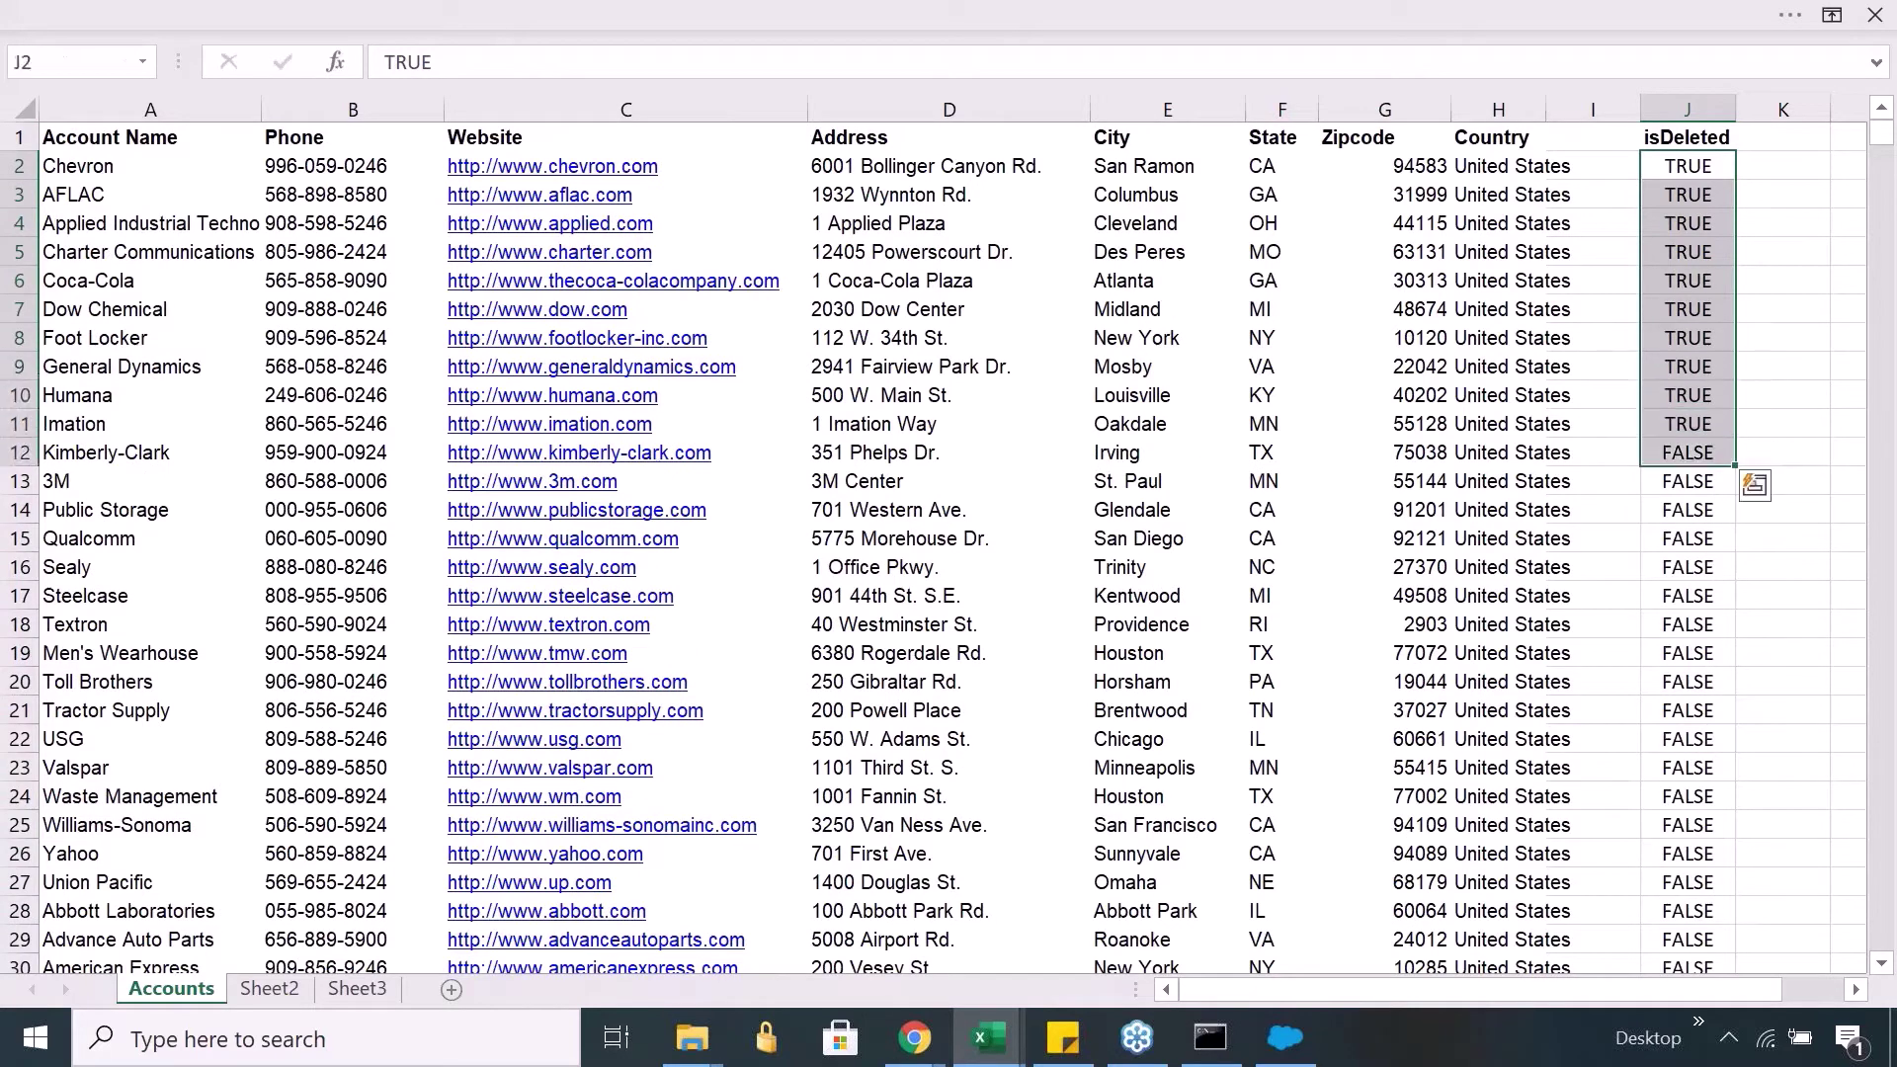
click(1684, 483)
key(Up)
key(ctrl+Left)
key(ctrl+Left)
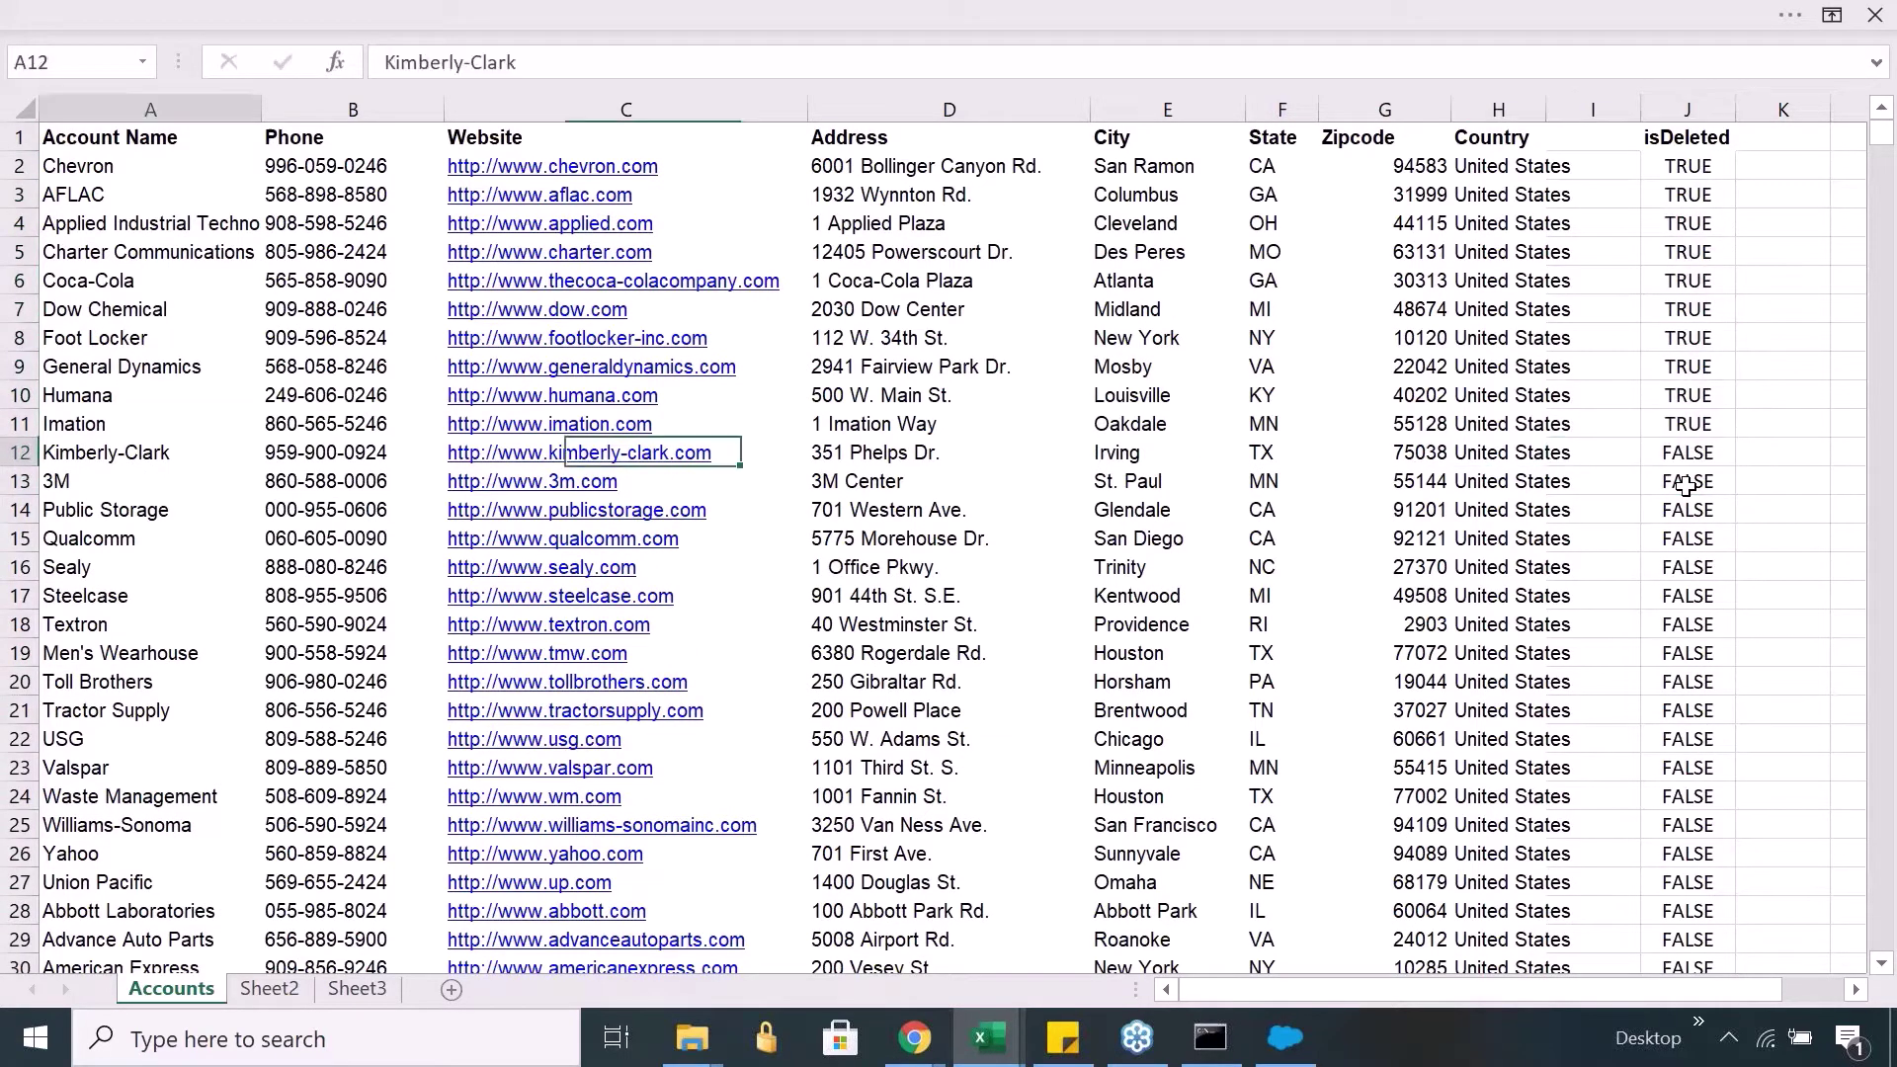
key(Right)
key(Right)
key(Right)
key(Right)
key(Right)
key(Right)
key(Right)
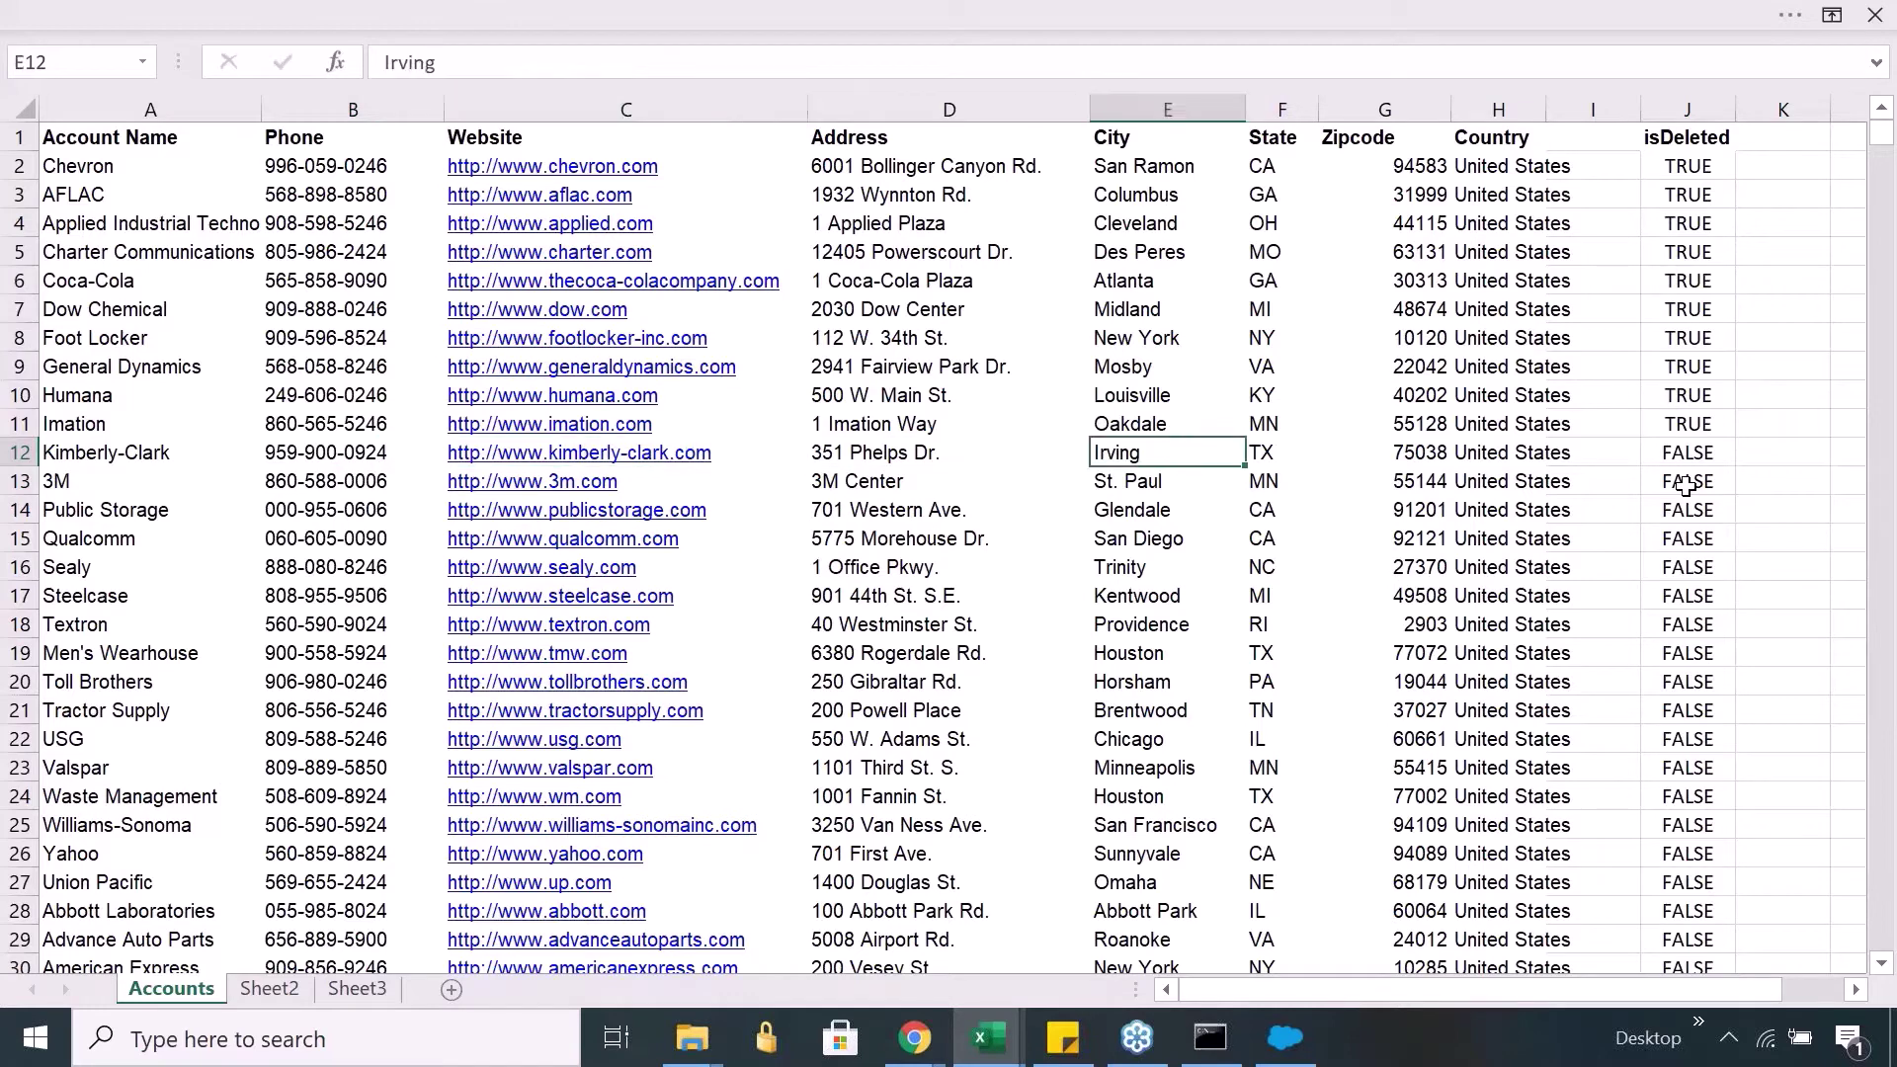
key(Right)
key(Right)
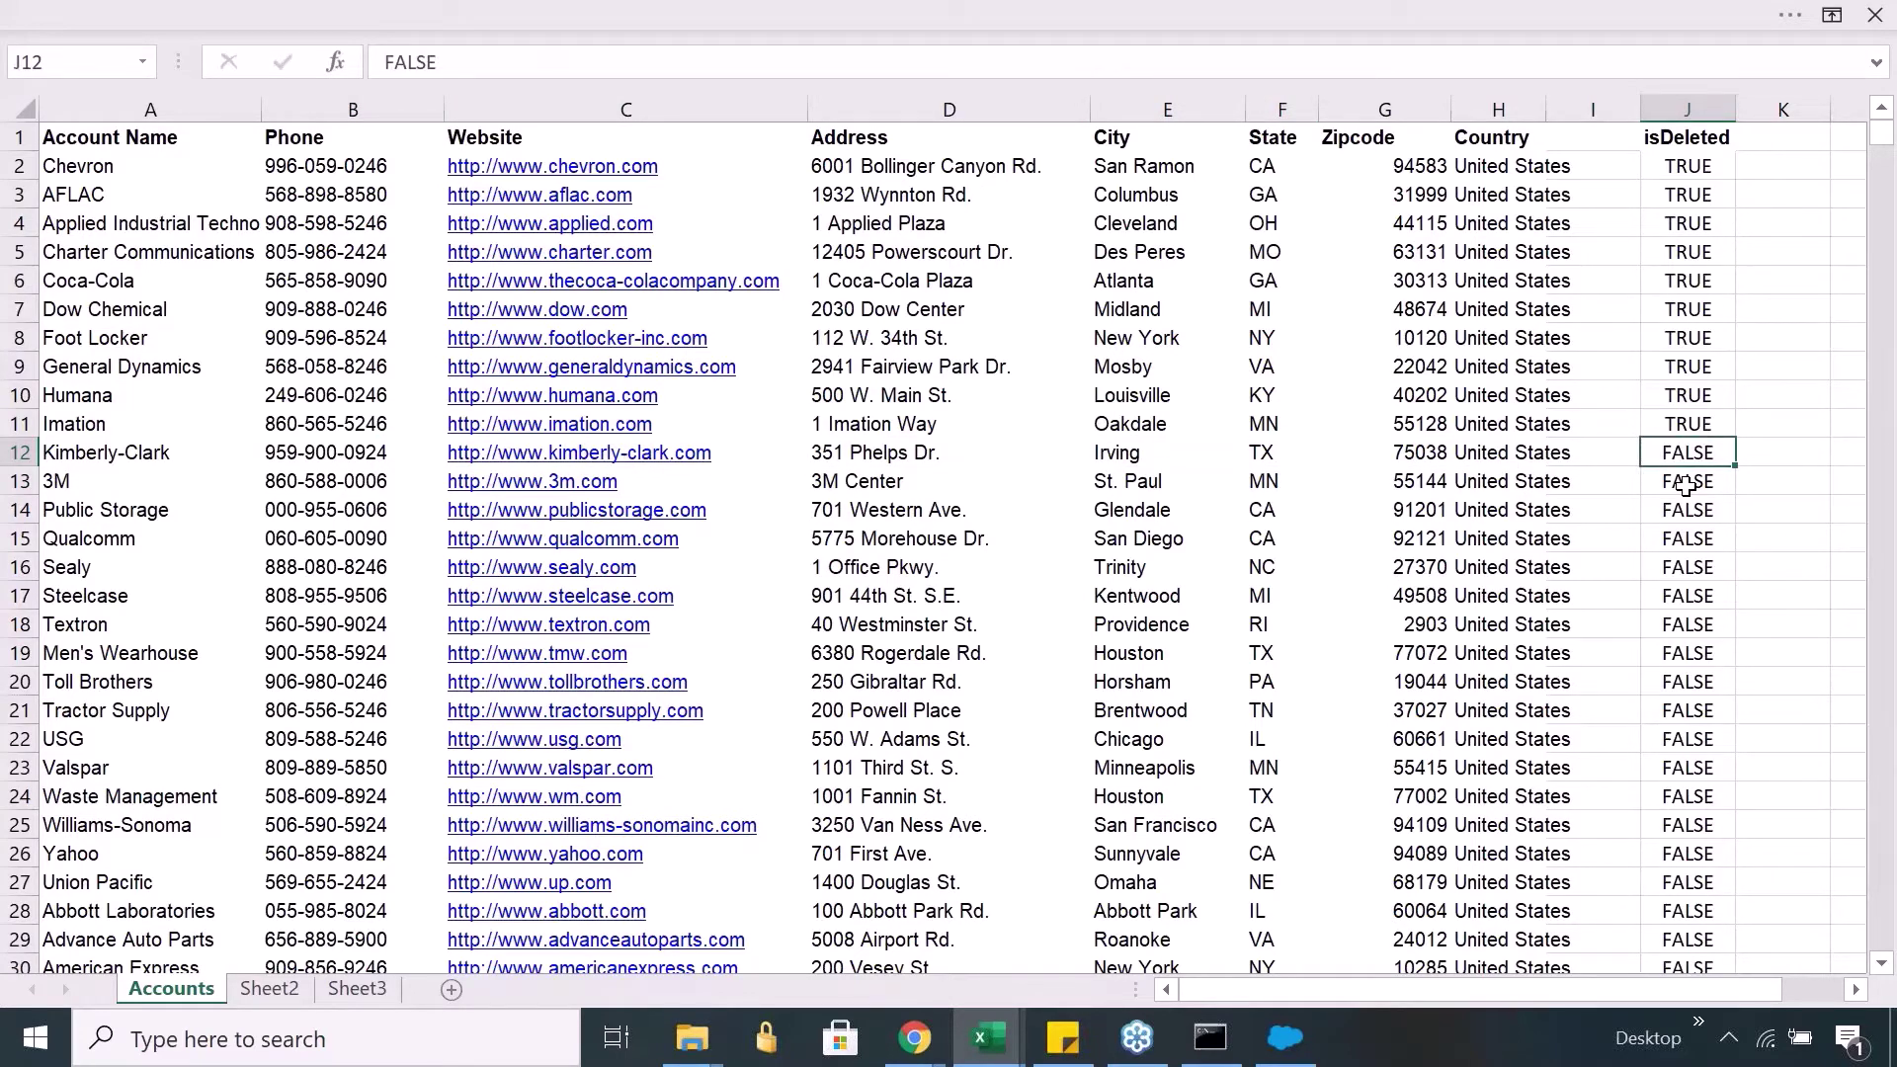
Step: Change Chevron's isDeleted value in J2 from TRUE to FALSE
key(ctrl+Up)
key(Down)
text(False)
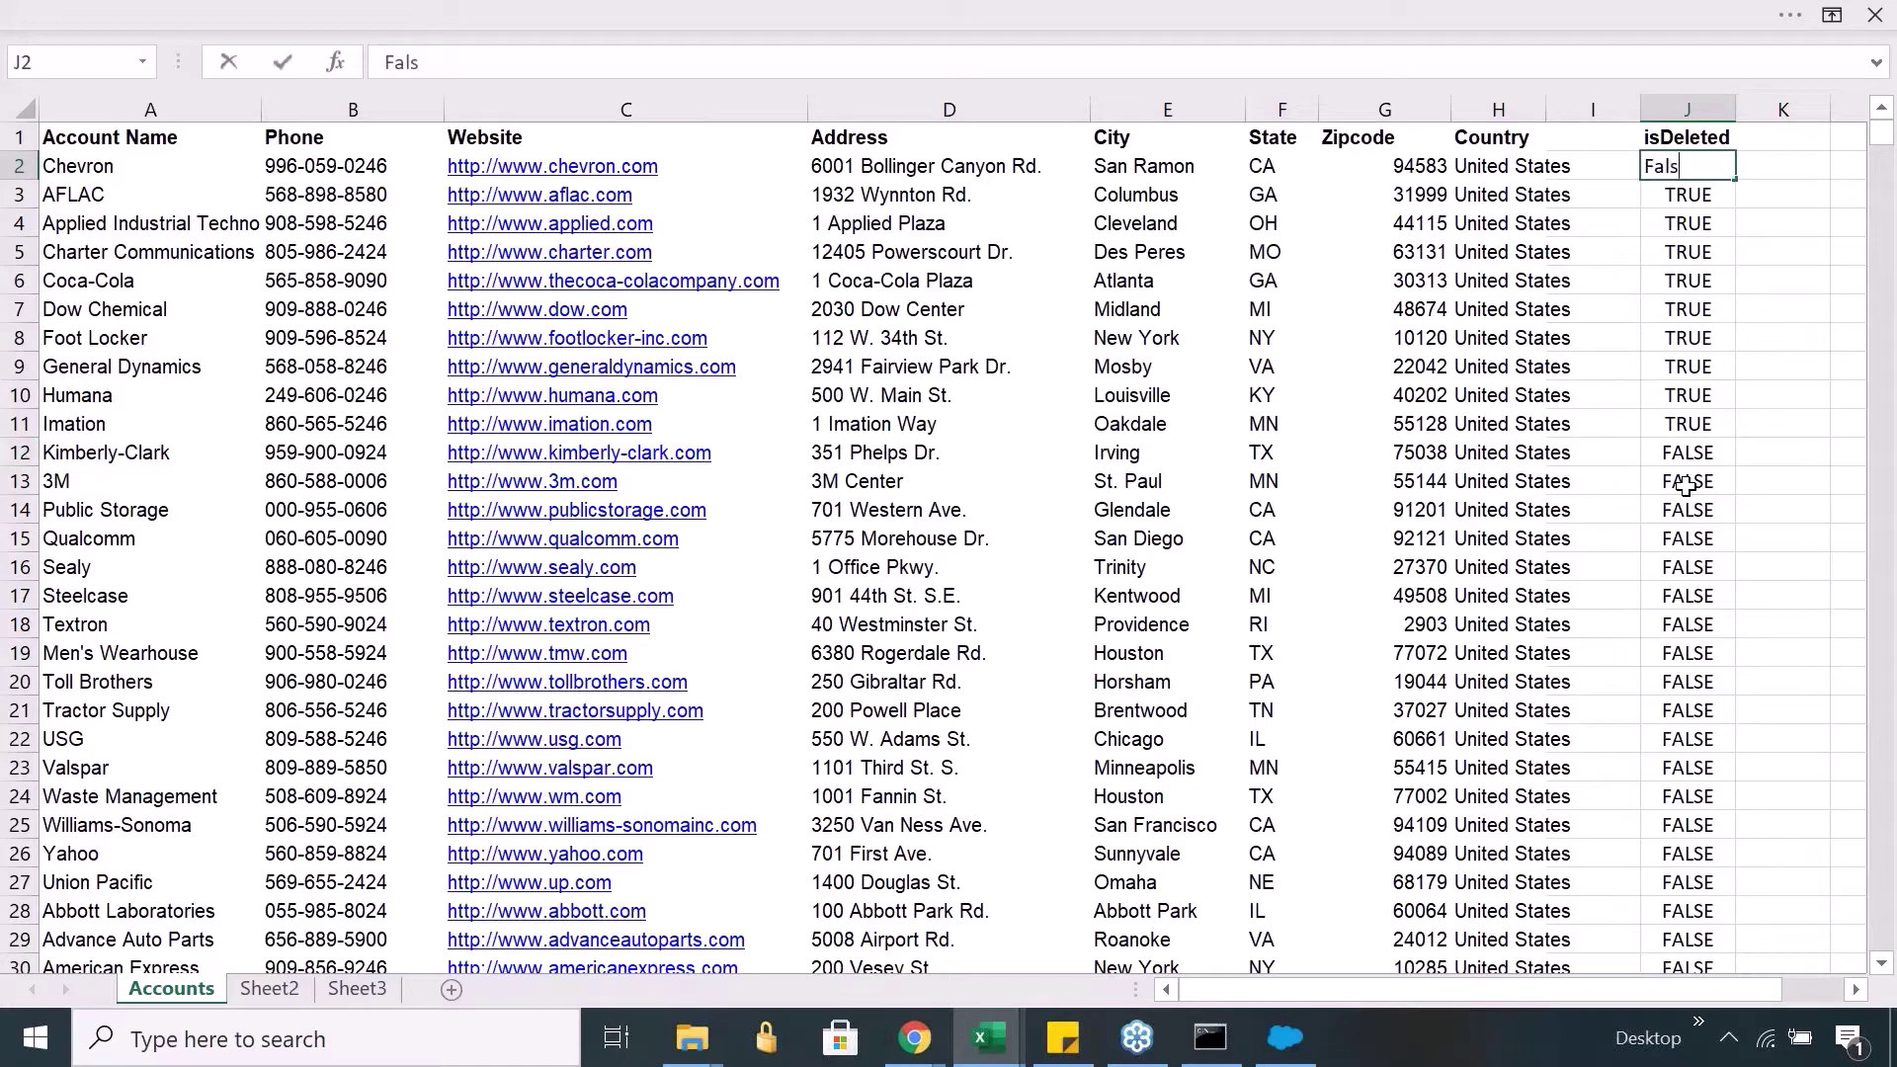
key(Tab)
key(Return)
key(Up)
Step: Select the Chevron record across row 2
key(Left)
key(Left)
key(Left)
key(Left)
key(Left)
key(Left)
key(Left)
key(Left)
key(Left)
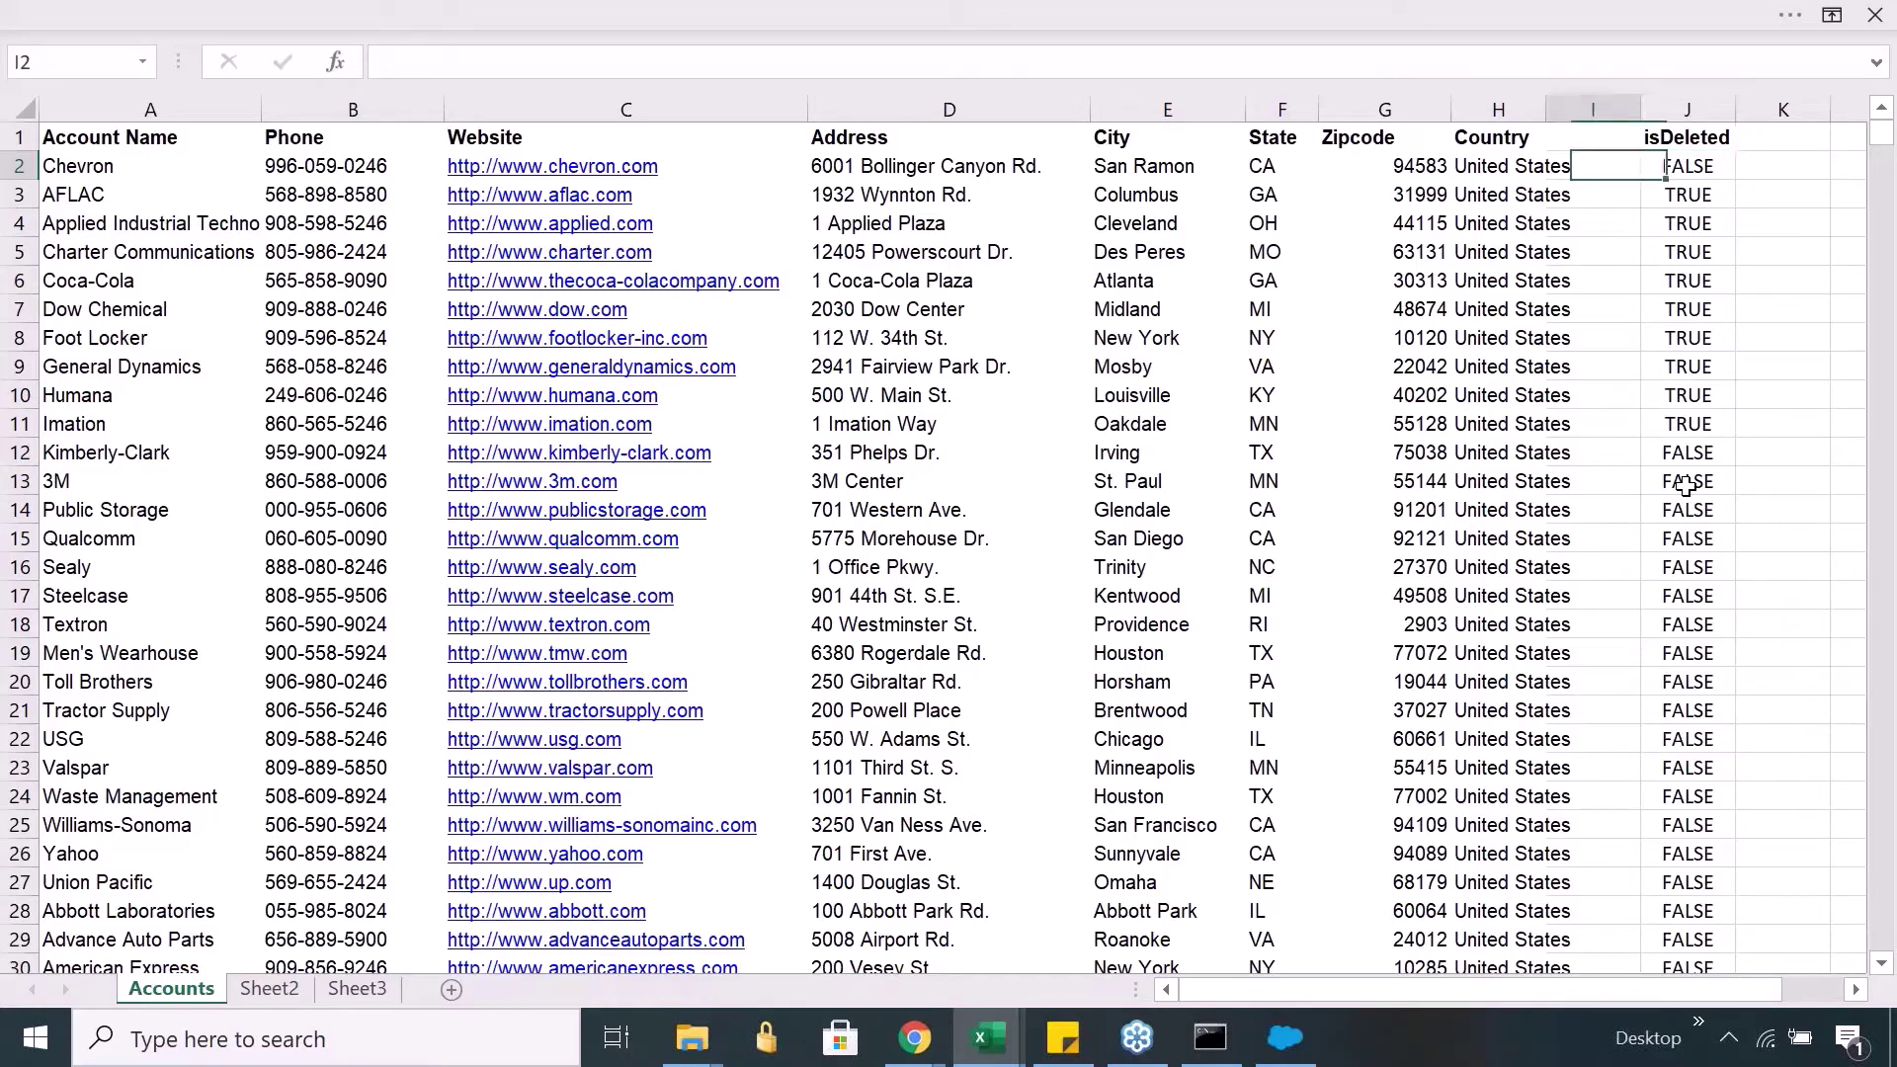
key(Right)
key(Right)
key(Right)
key(Right)
key(Right)
key(Right)
key(Right)
key(Right)
key(Right)
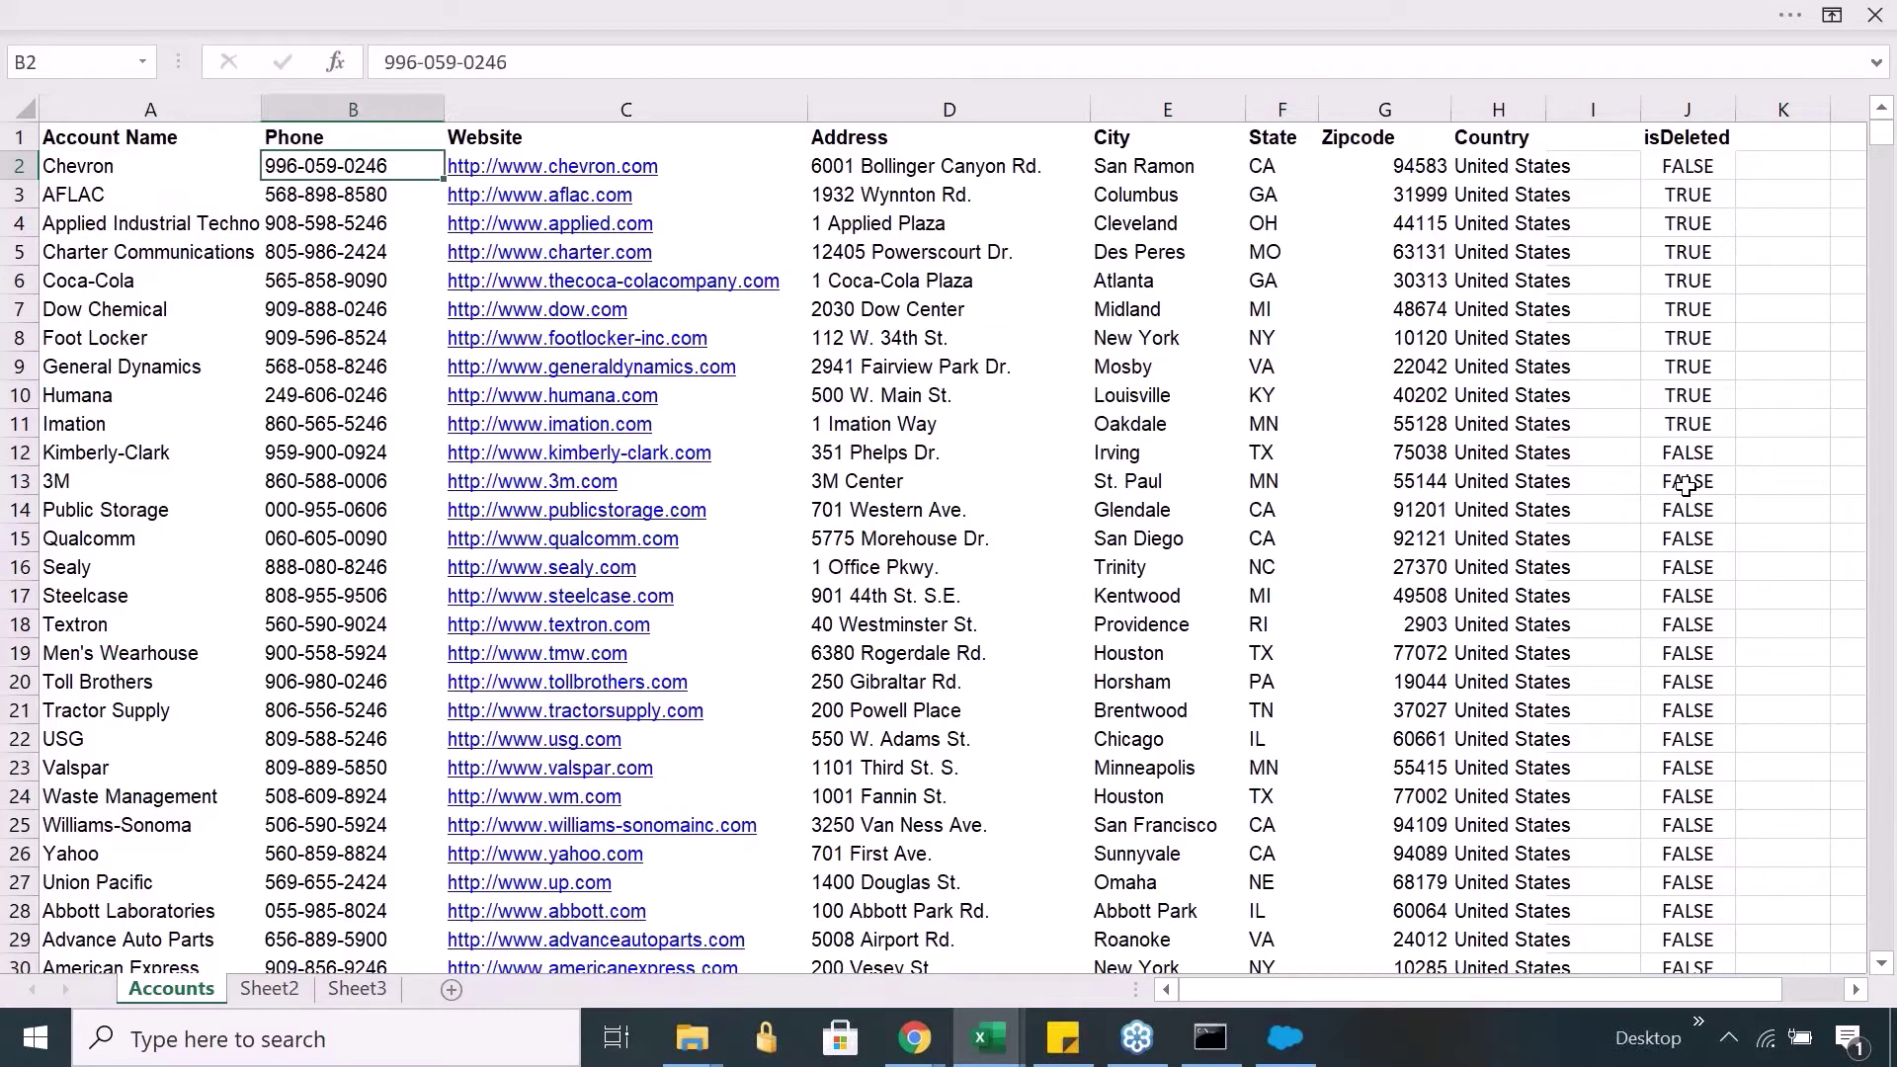
key(shift+Left)
key(shift+Left)
key(shift+Left)
key(shift+Left)
key(shift+Left)
key(shift+Left)
key(shift+Left)
key(shift+Left)
key(shift+Left)
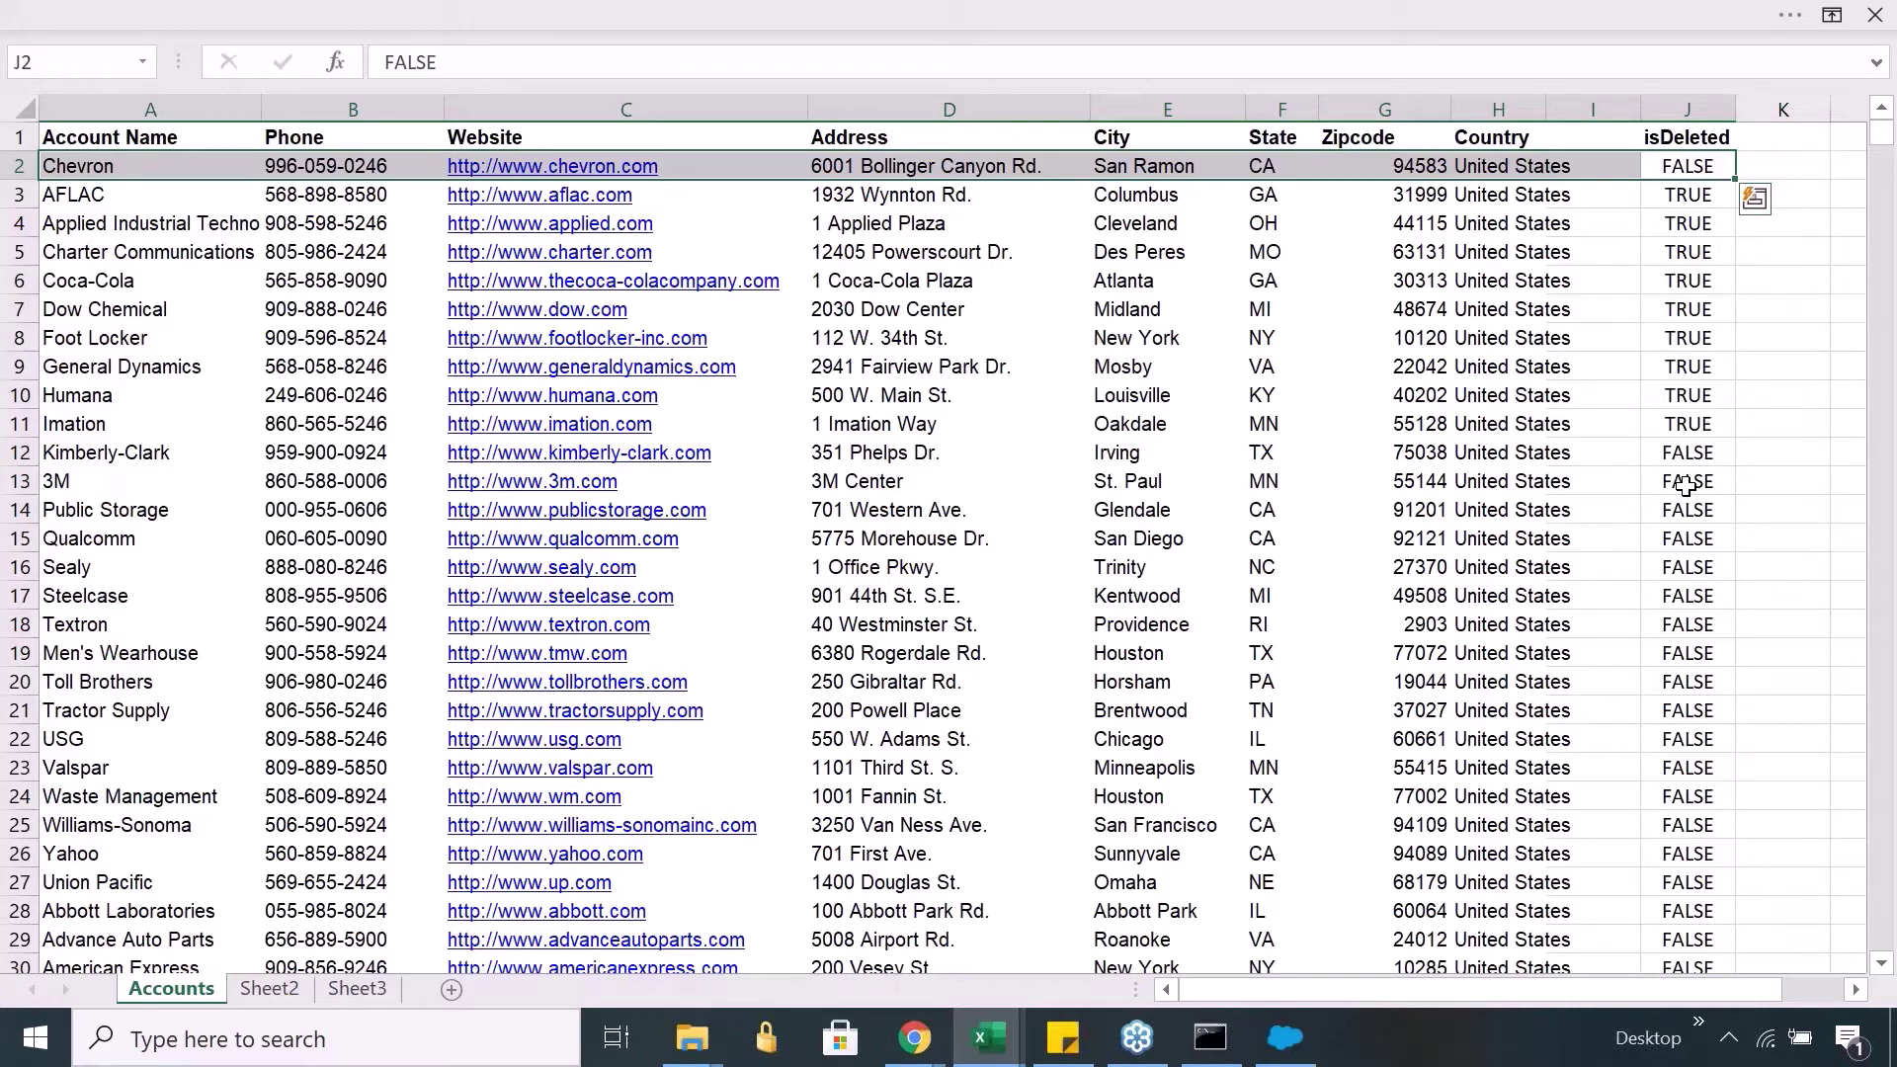
Step: Select AFLAC's record across row 3 and delete its contents
key(Down)
key(shift+Left)
key(shift+Left)
key(shift+Left)
key(shift+Left)
key(shift+Left)
key(shift+Left)
key(shift+Left)
key(shift+Left)
key(shift+Left)
key(ctrl+c)
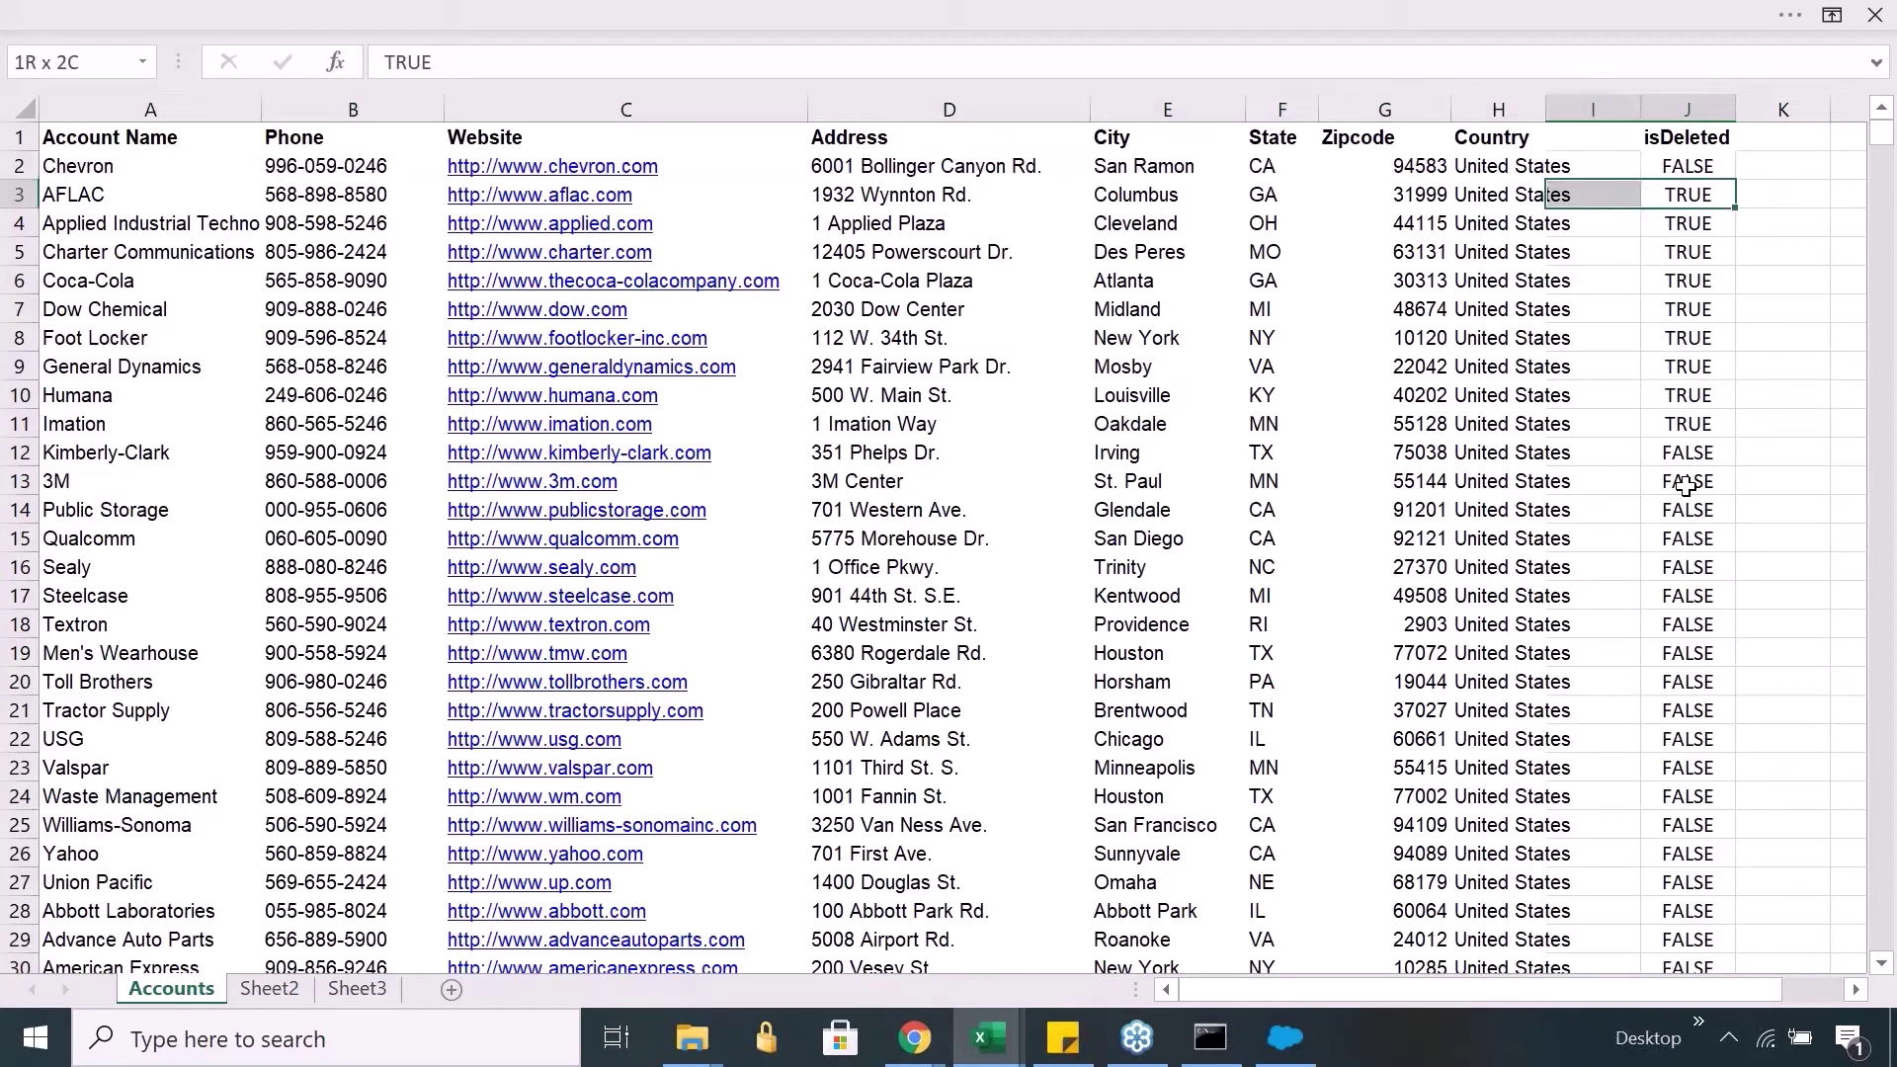
key(Delete)
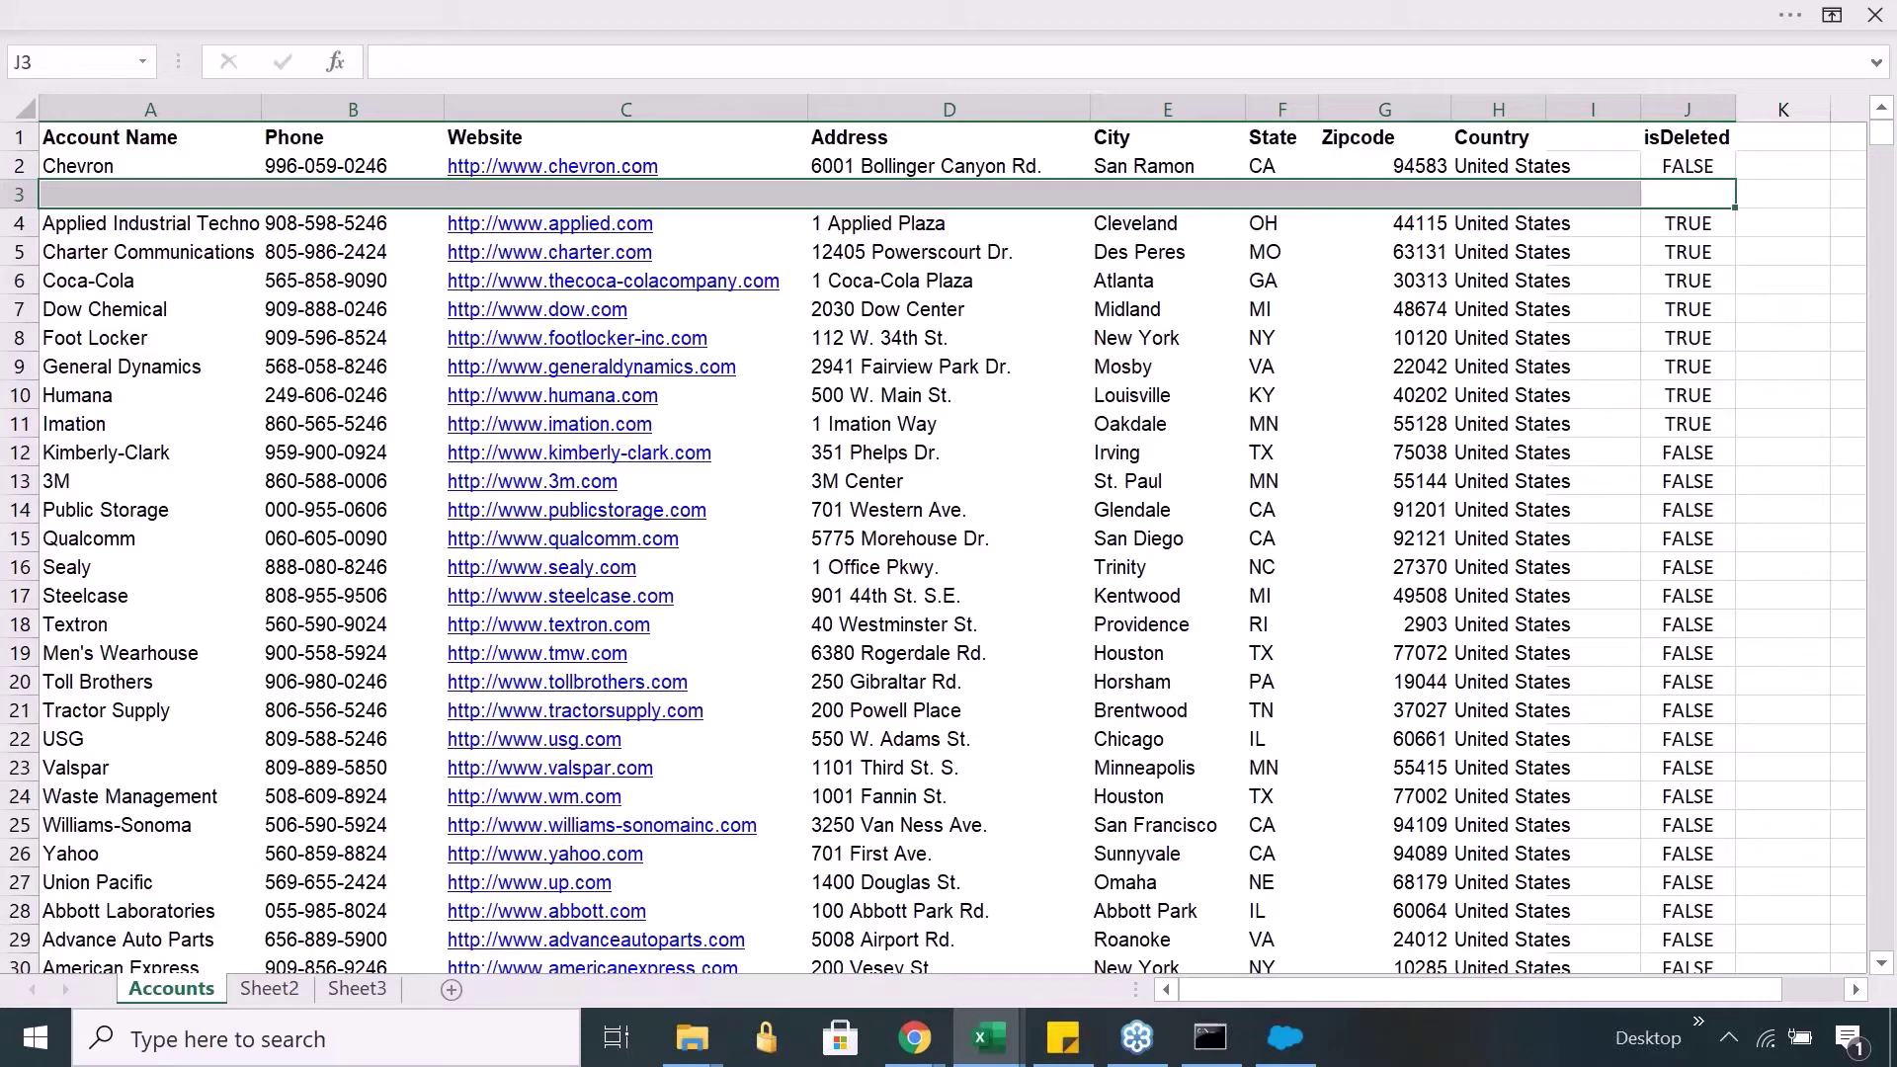
Step: Paste the AFLAC record back into row 3 and review it, isDeleted TRUE
key(ctrl+v)
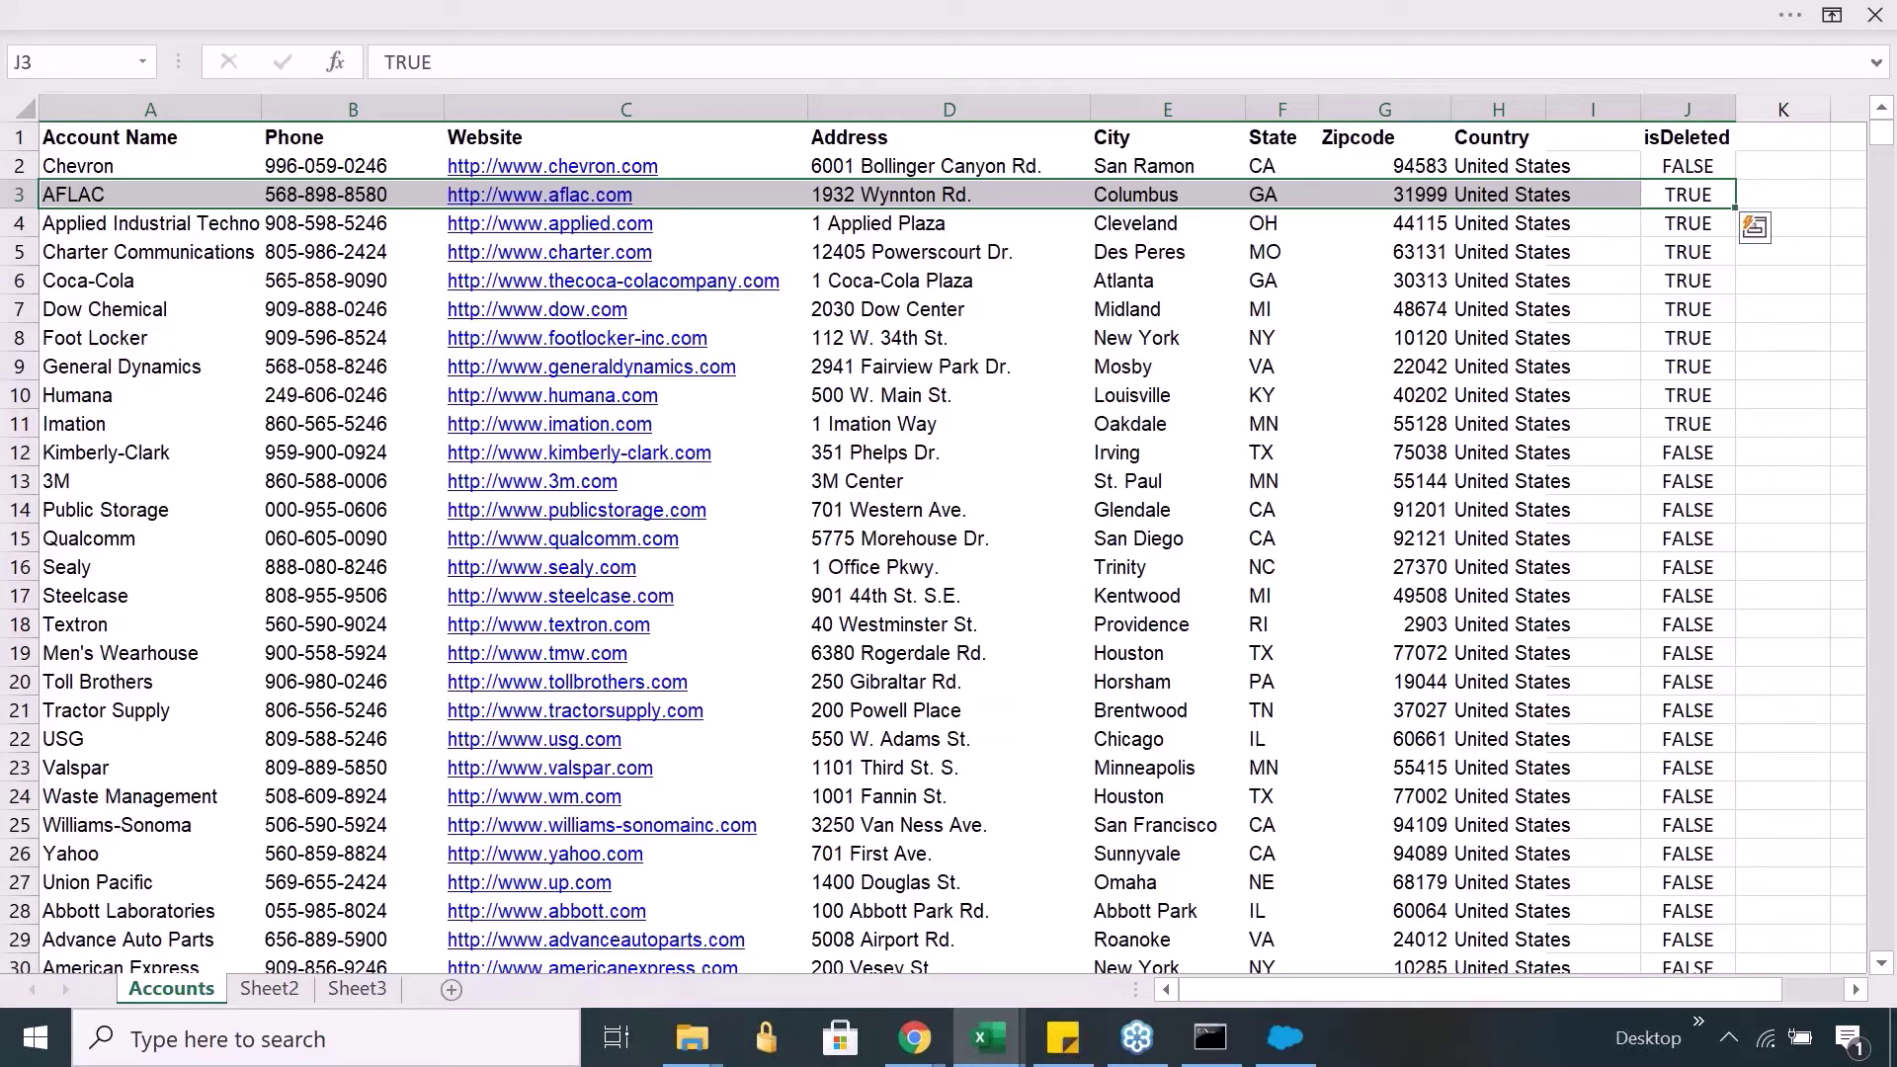
key(Up)
key(Up)
key(Down)
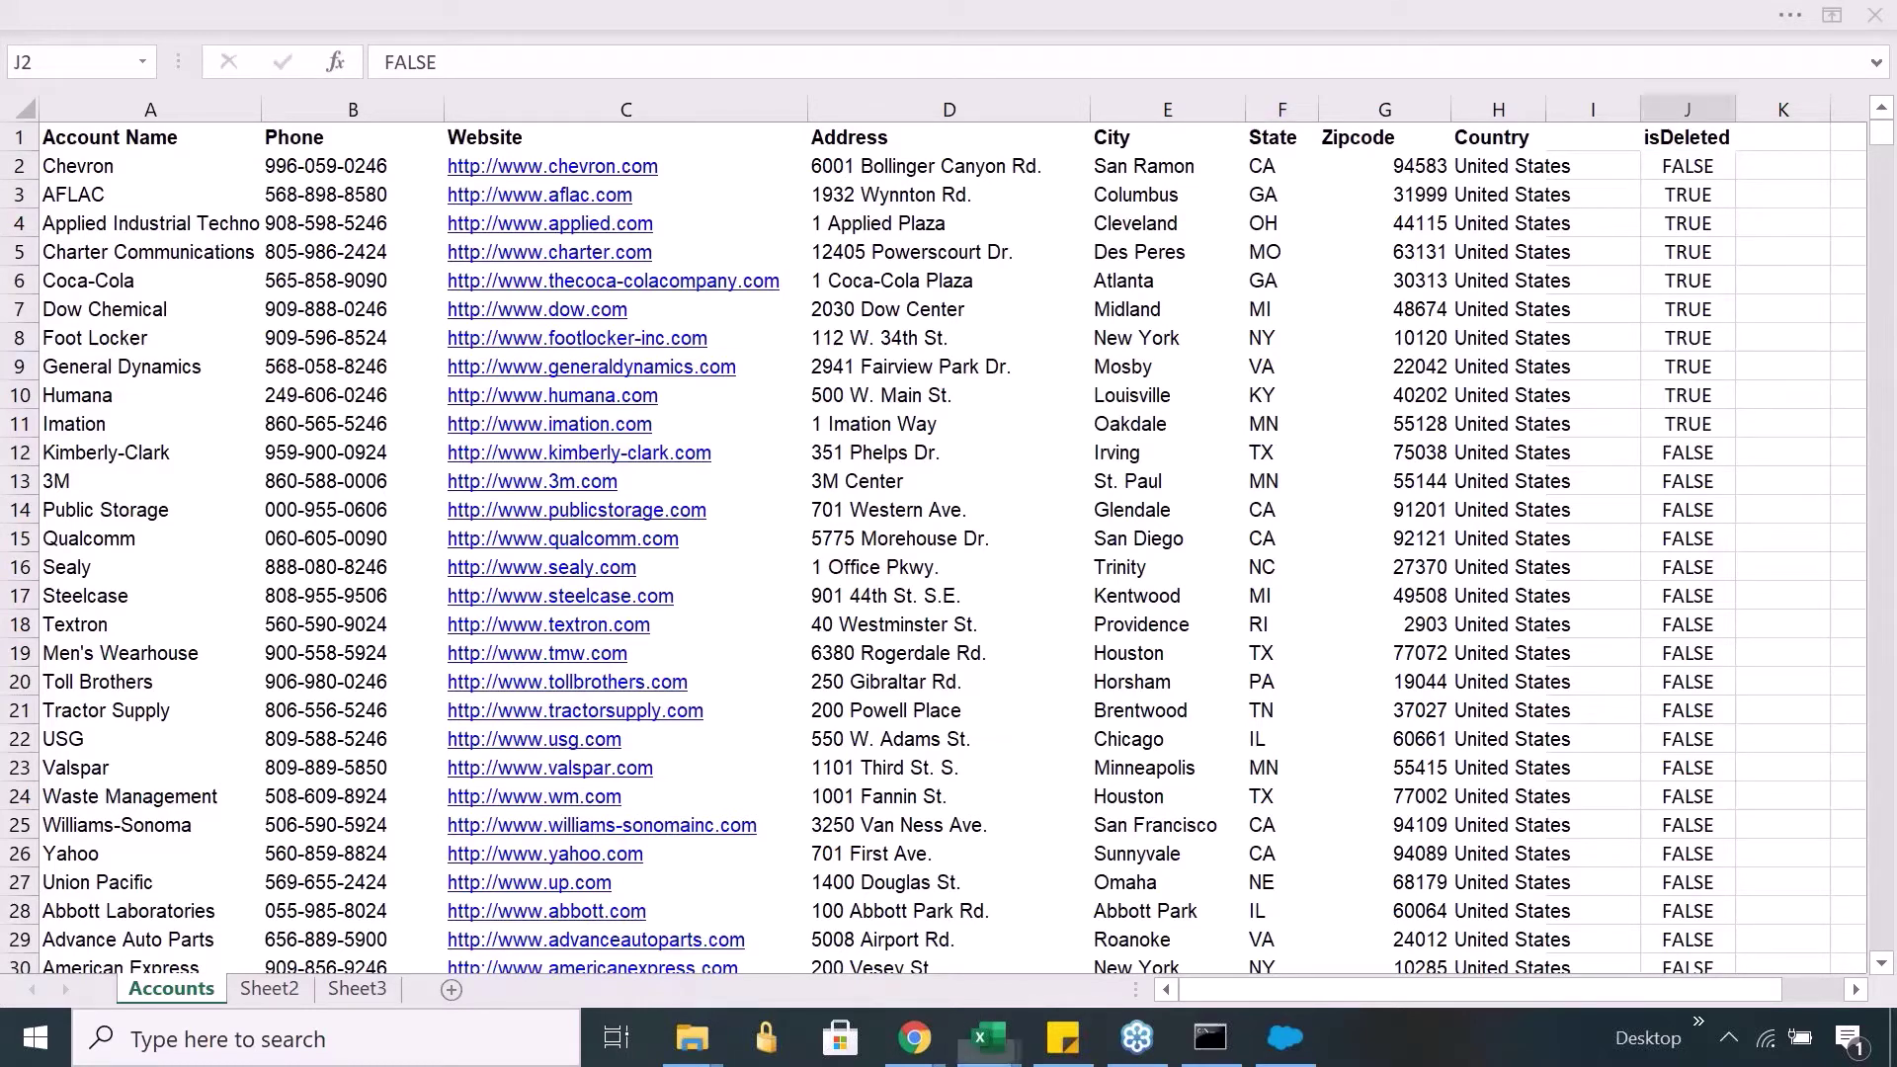
key(Down)
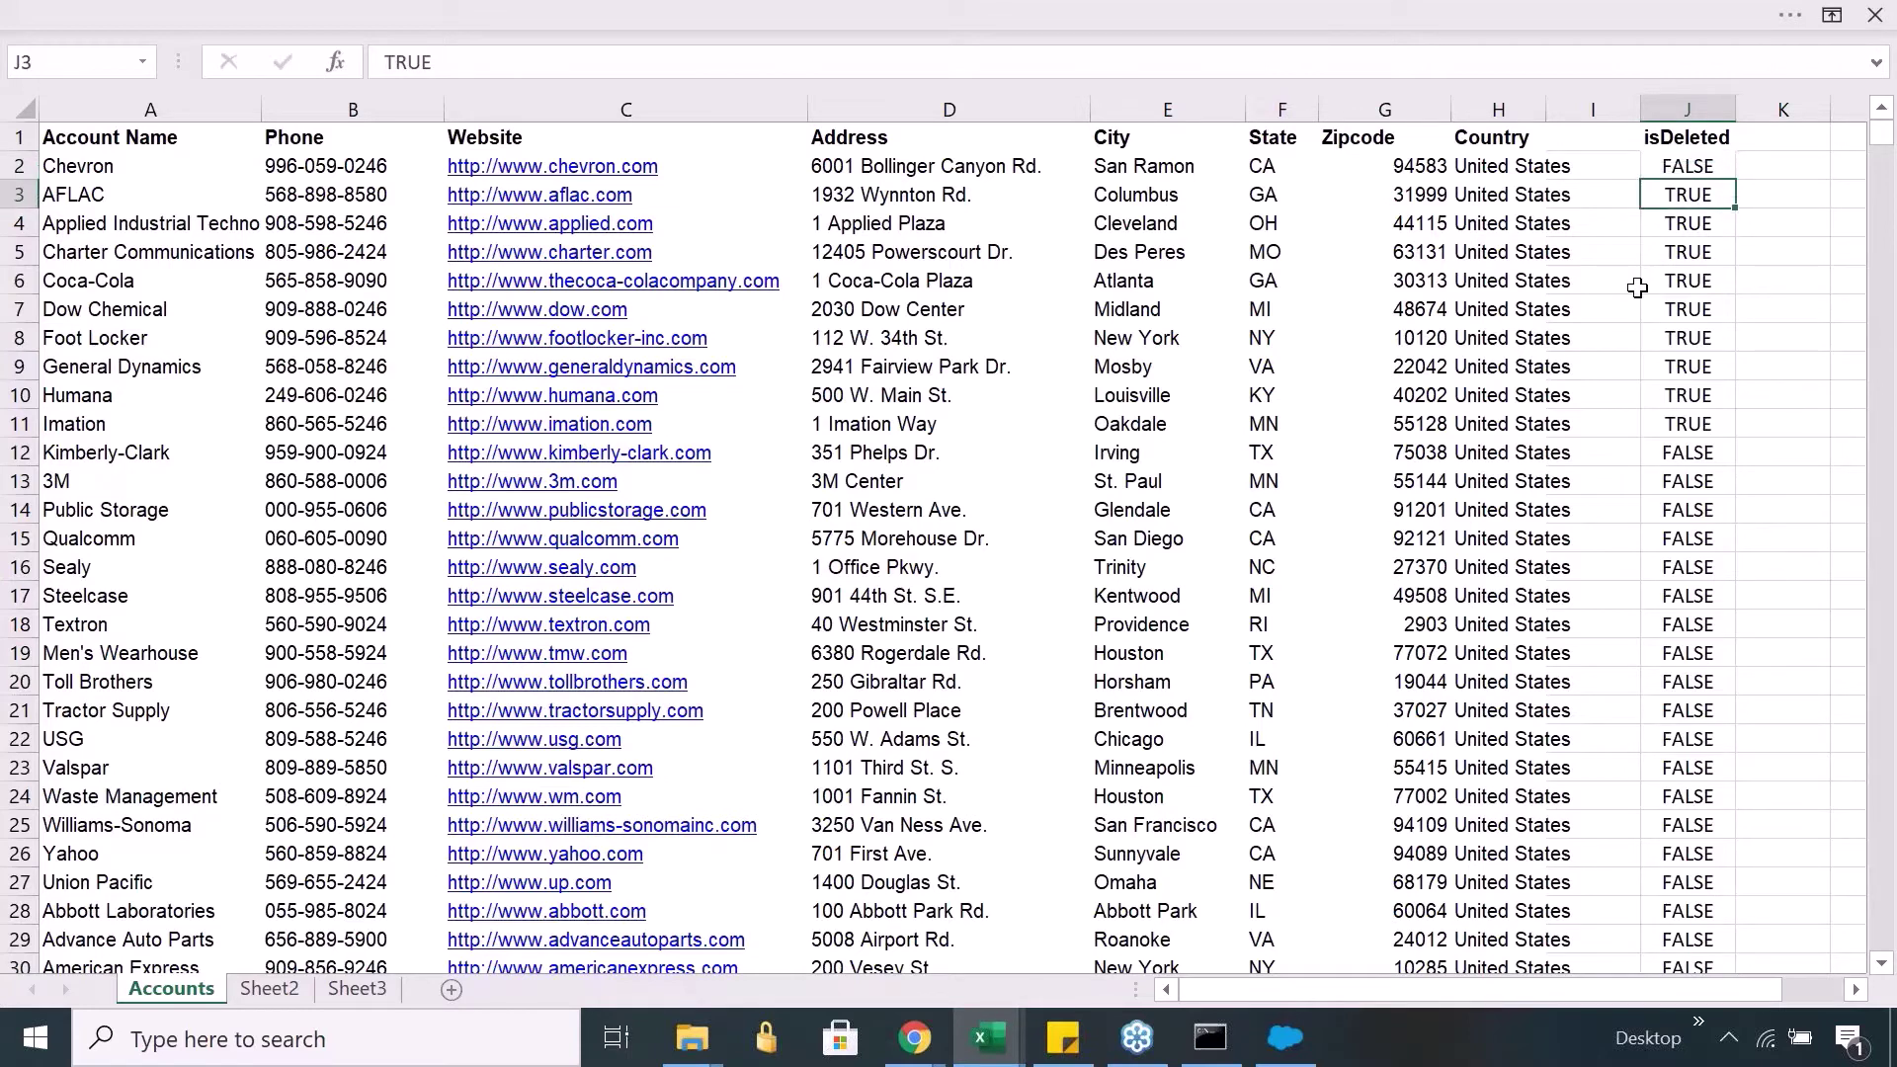
key(Left)
key(Left)
key(Left)
key(Home)
key(Right)
key(Right)
key(Right)
key(Right)
key(Right)
key(Right)
key(Right)
key(Right)
key(Right)
Step: Select the TRUE isDeleted values from AFLAC to Imation, then review Imation's record
key(Down)
key(Down)
key(Down)
key(Down)
key(Down)
key(Down)
key(Down)
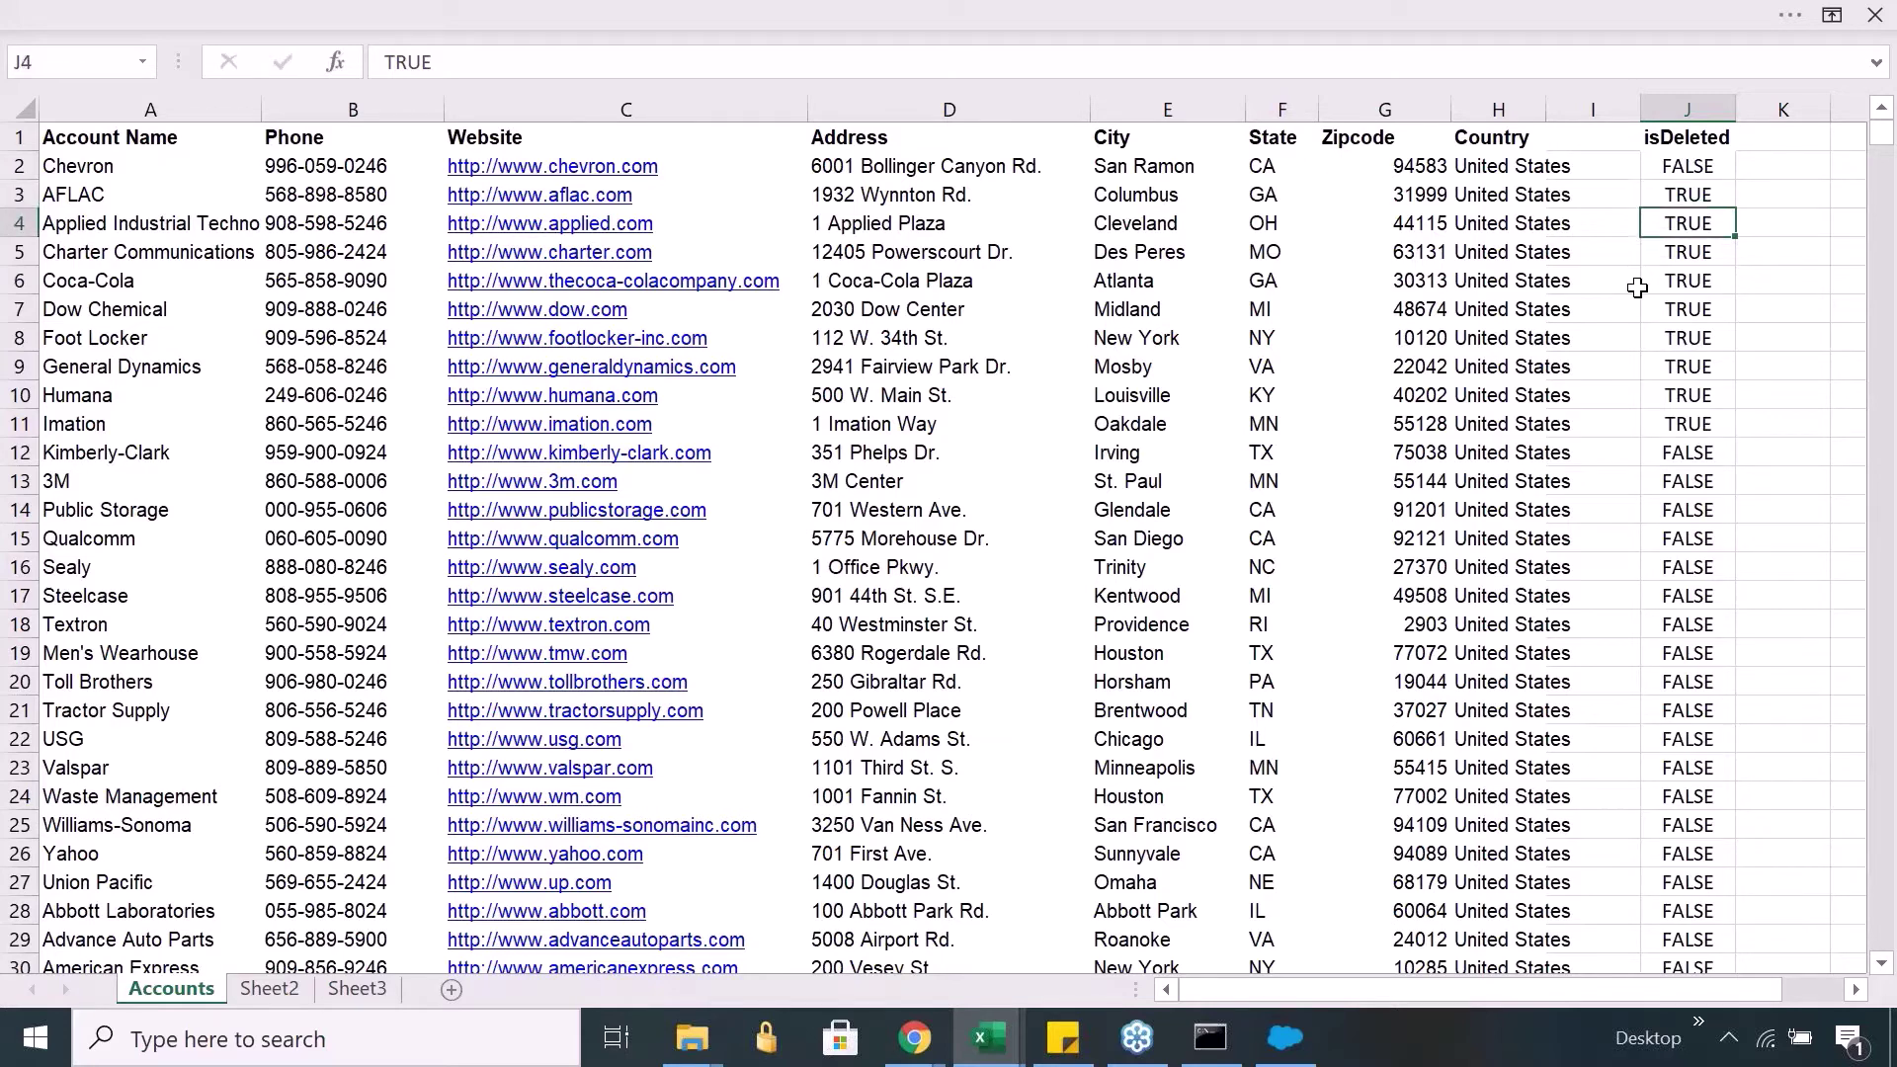
key(Down)
key(shift+Up)
key(shift+Up)
key(shift+Up)
key(shift+Up)
key(shift+Up)
key(shift+Up)
key(shift+Up)
key(shift+Up)
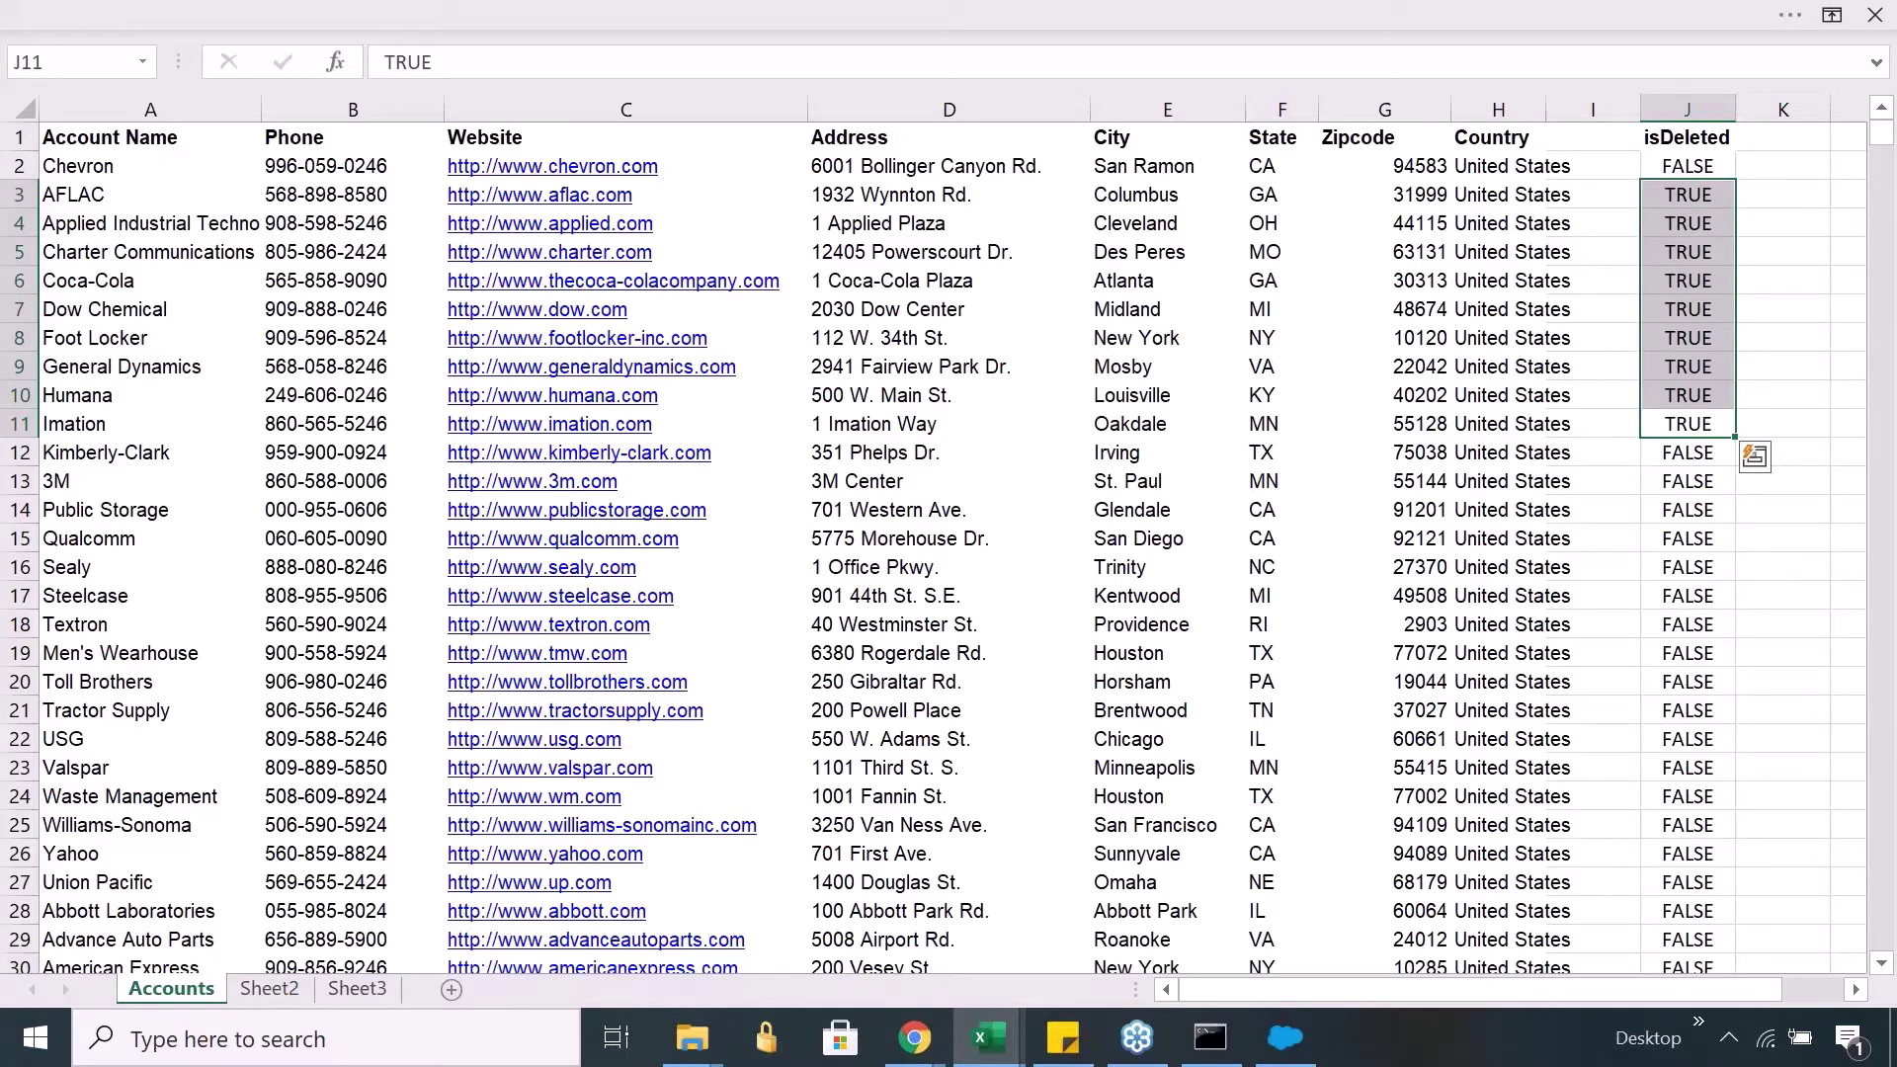
key(Up)
key(Up)
key(Up)
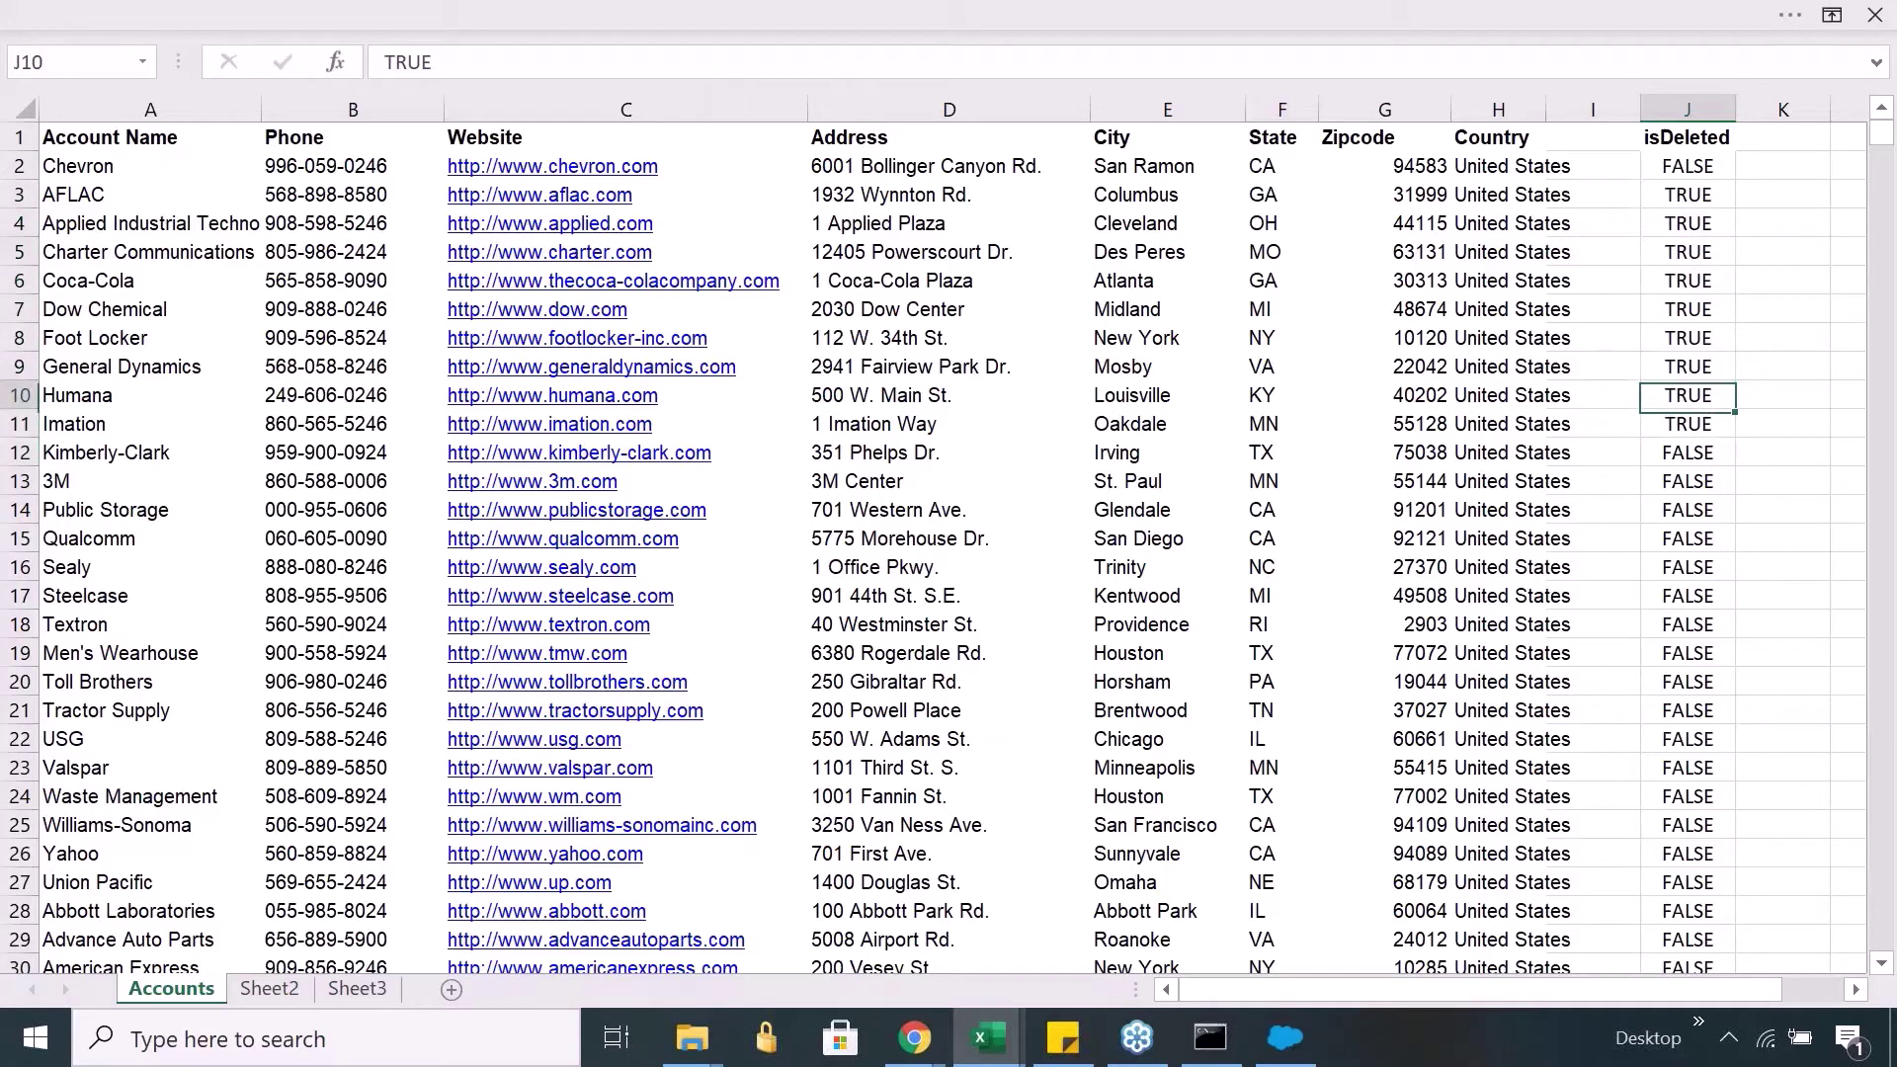
key(ctrl+Up)
key(Down)
key(Down)
key(Down)
key(Down)
key(Down)
key(Down)
key(Down)
key(Down)
key(Down)
key(Down)
key(Down)
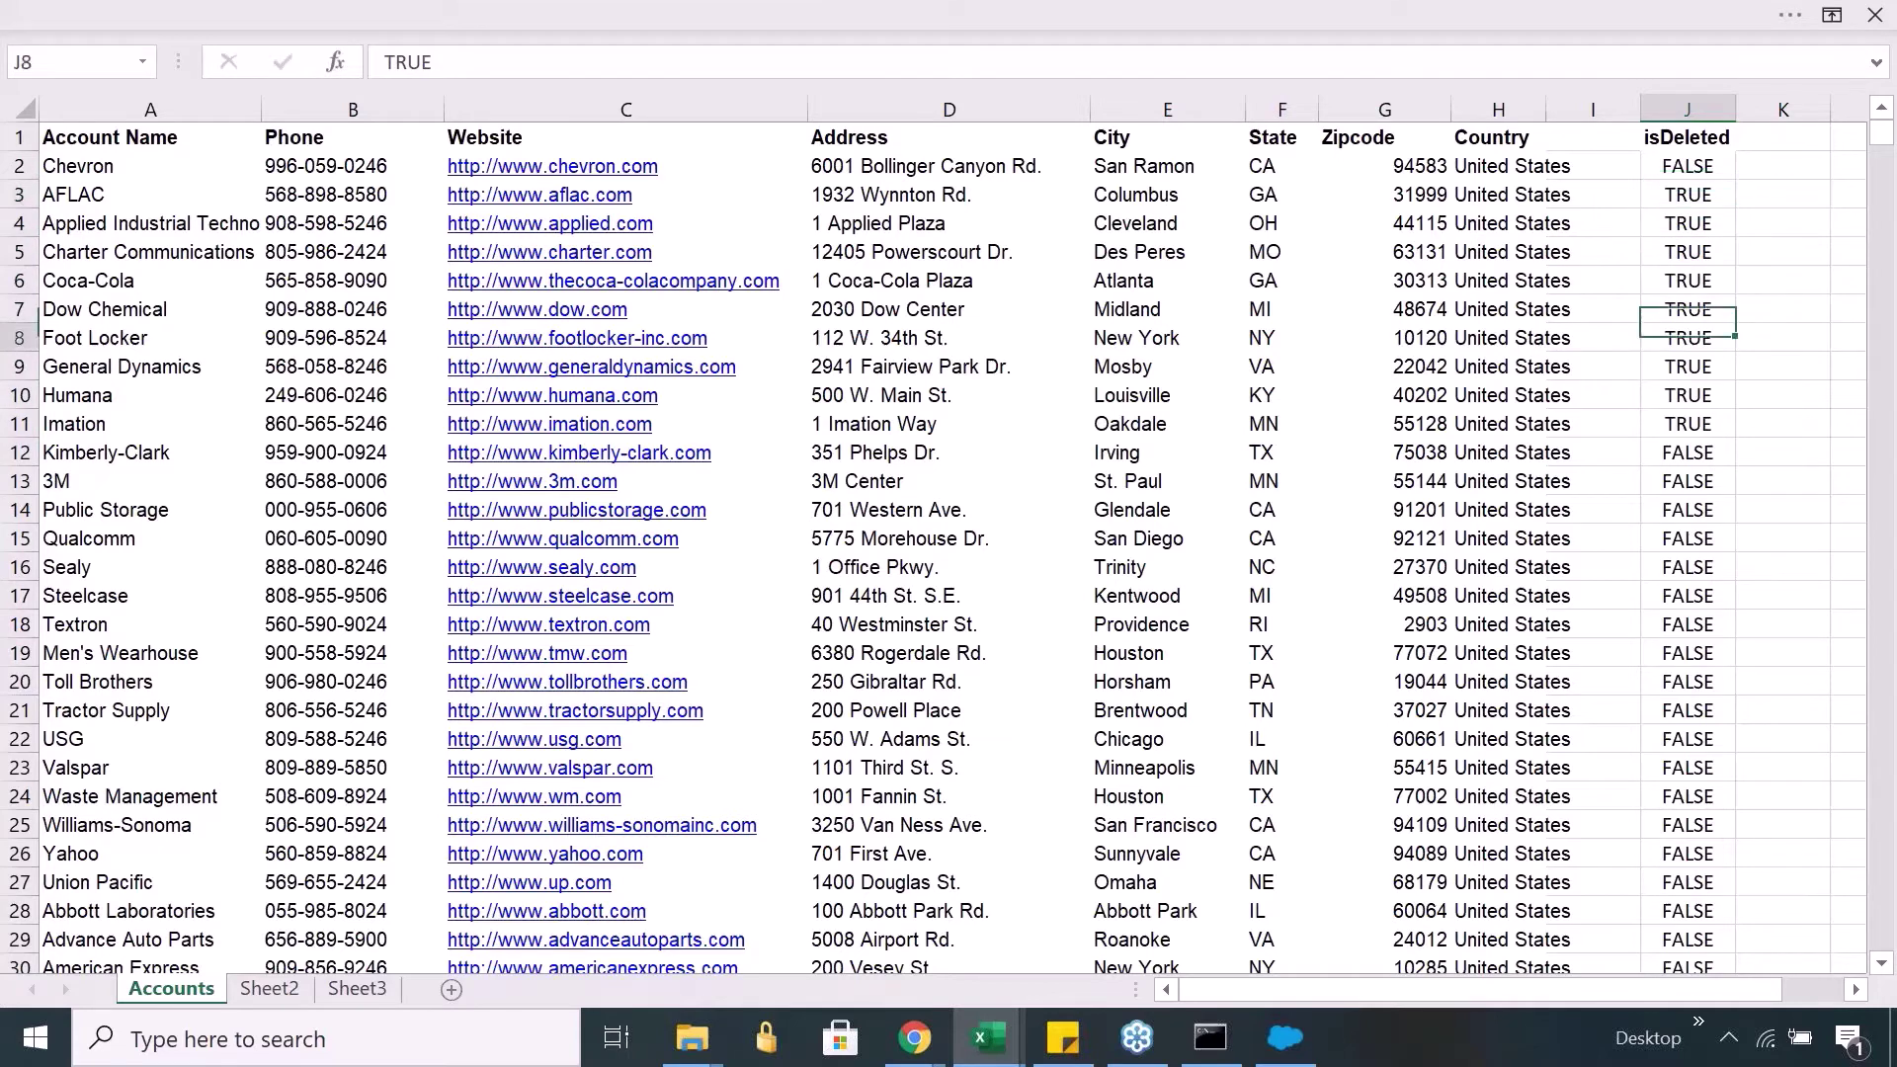
key(Up)
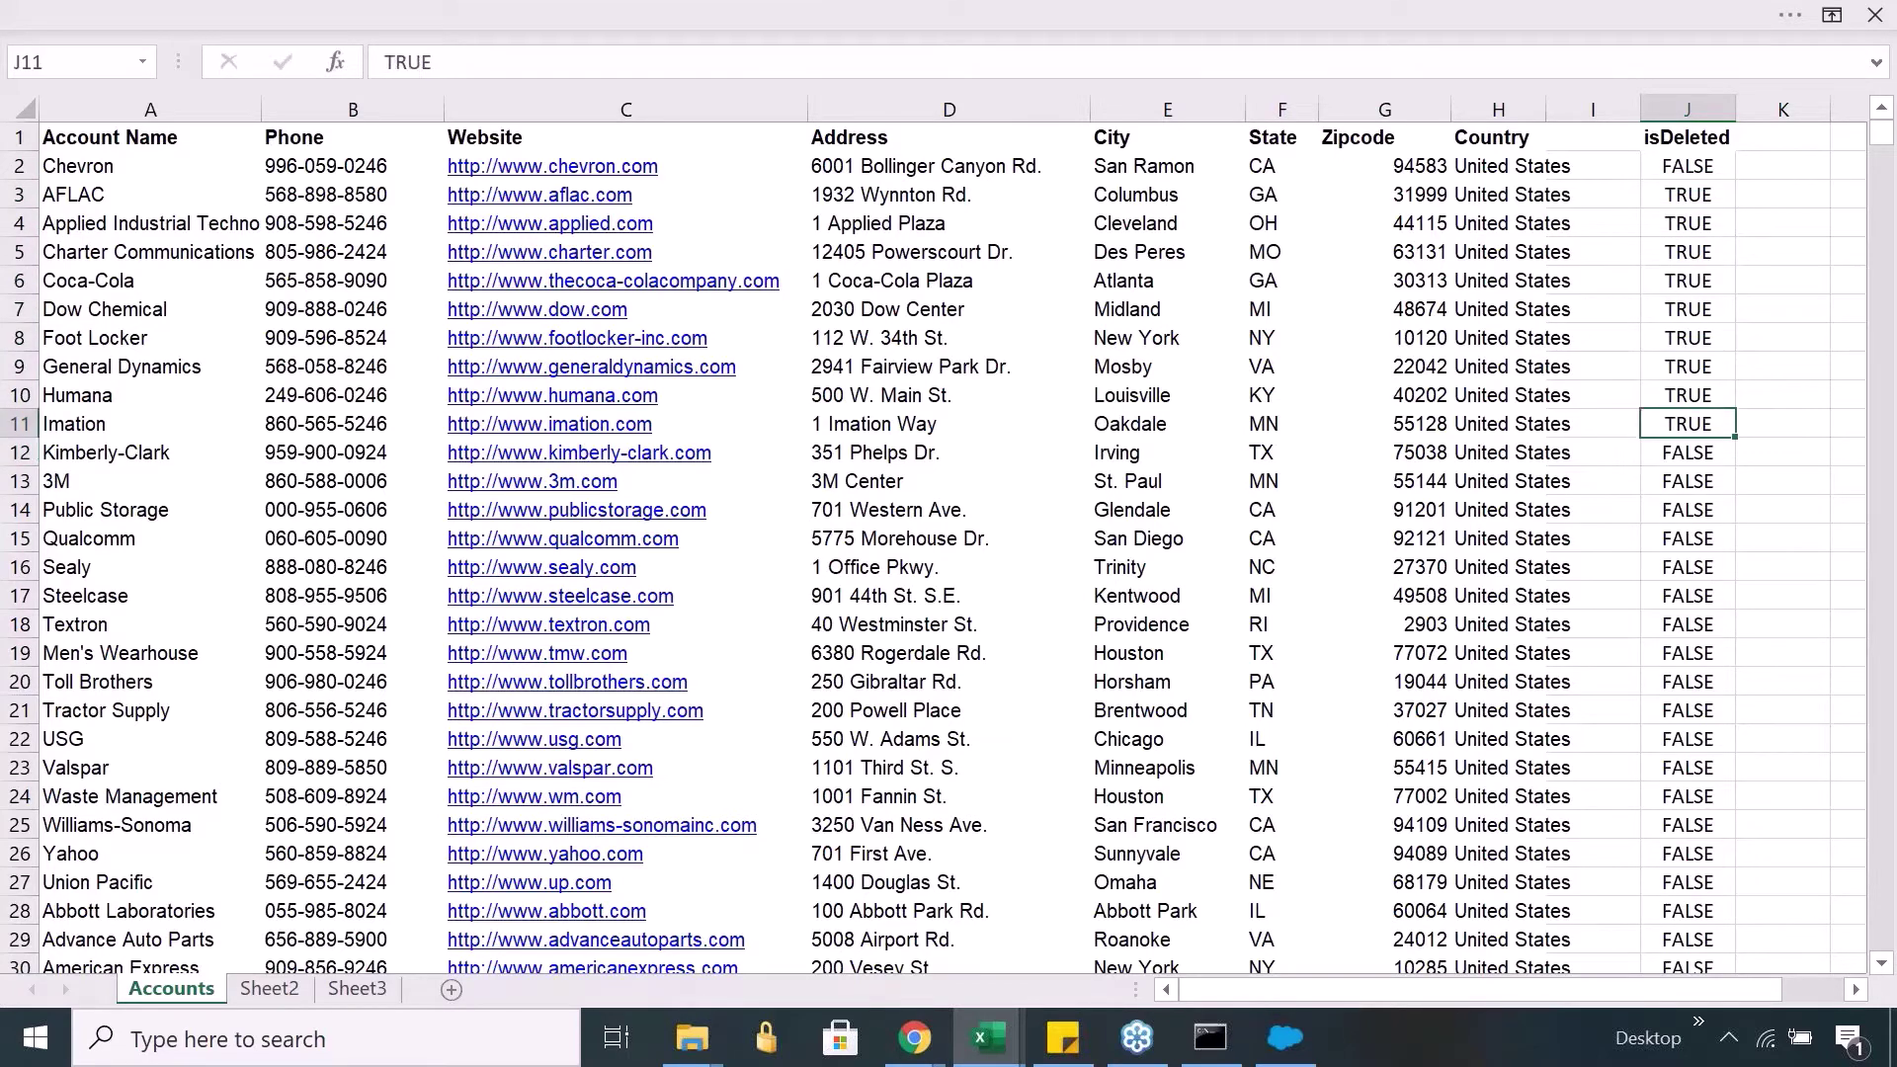
key(Left)
key(Left)
key(Left)
key(Home)
key(Right)
key(Right)
key(Right)
key(Right)
key(Right)
key(Right)
key(Right)
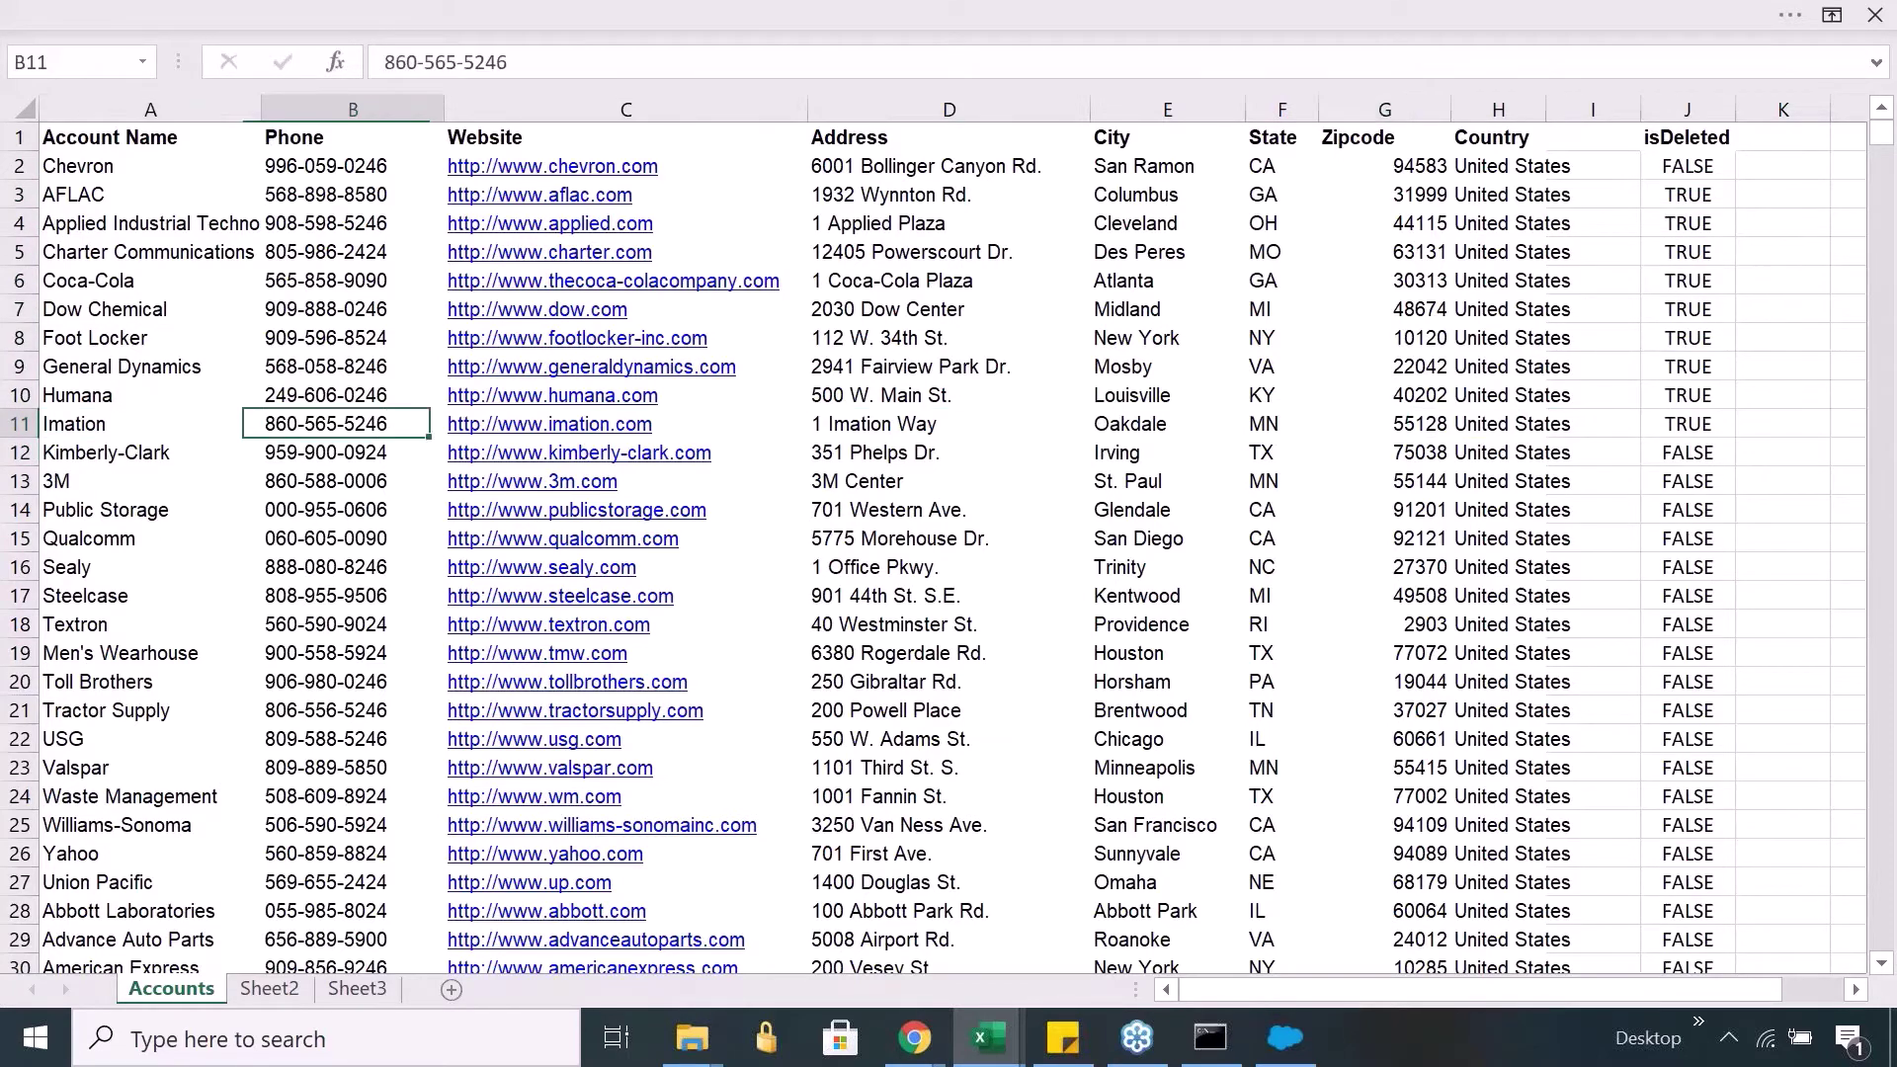
key(Right)
key(Right)
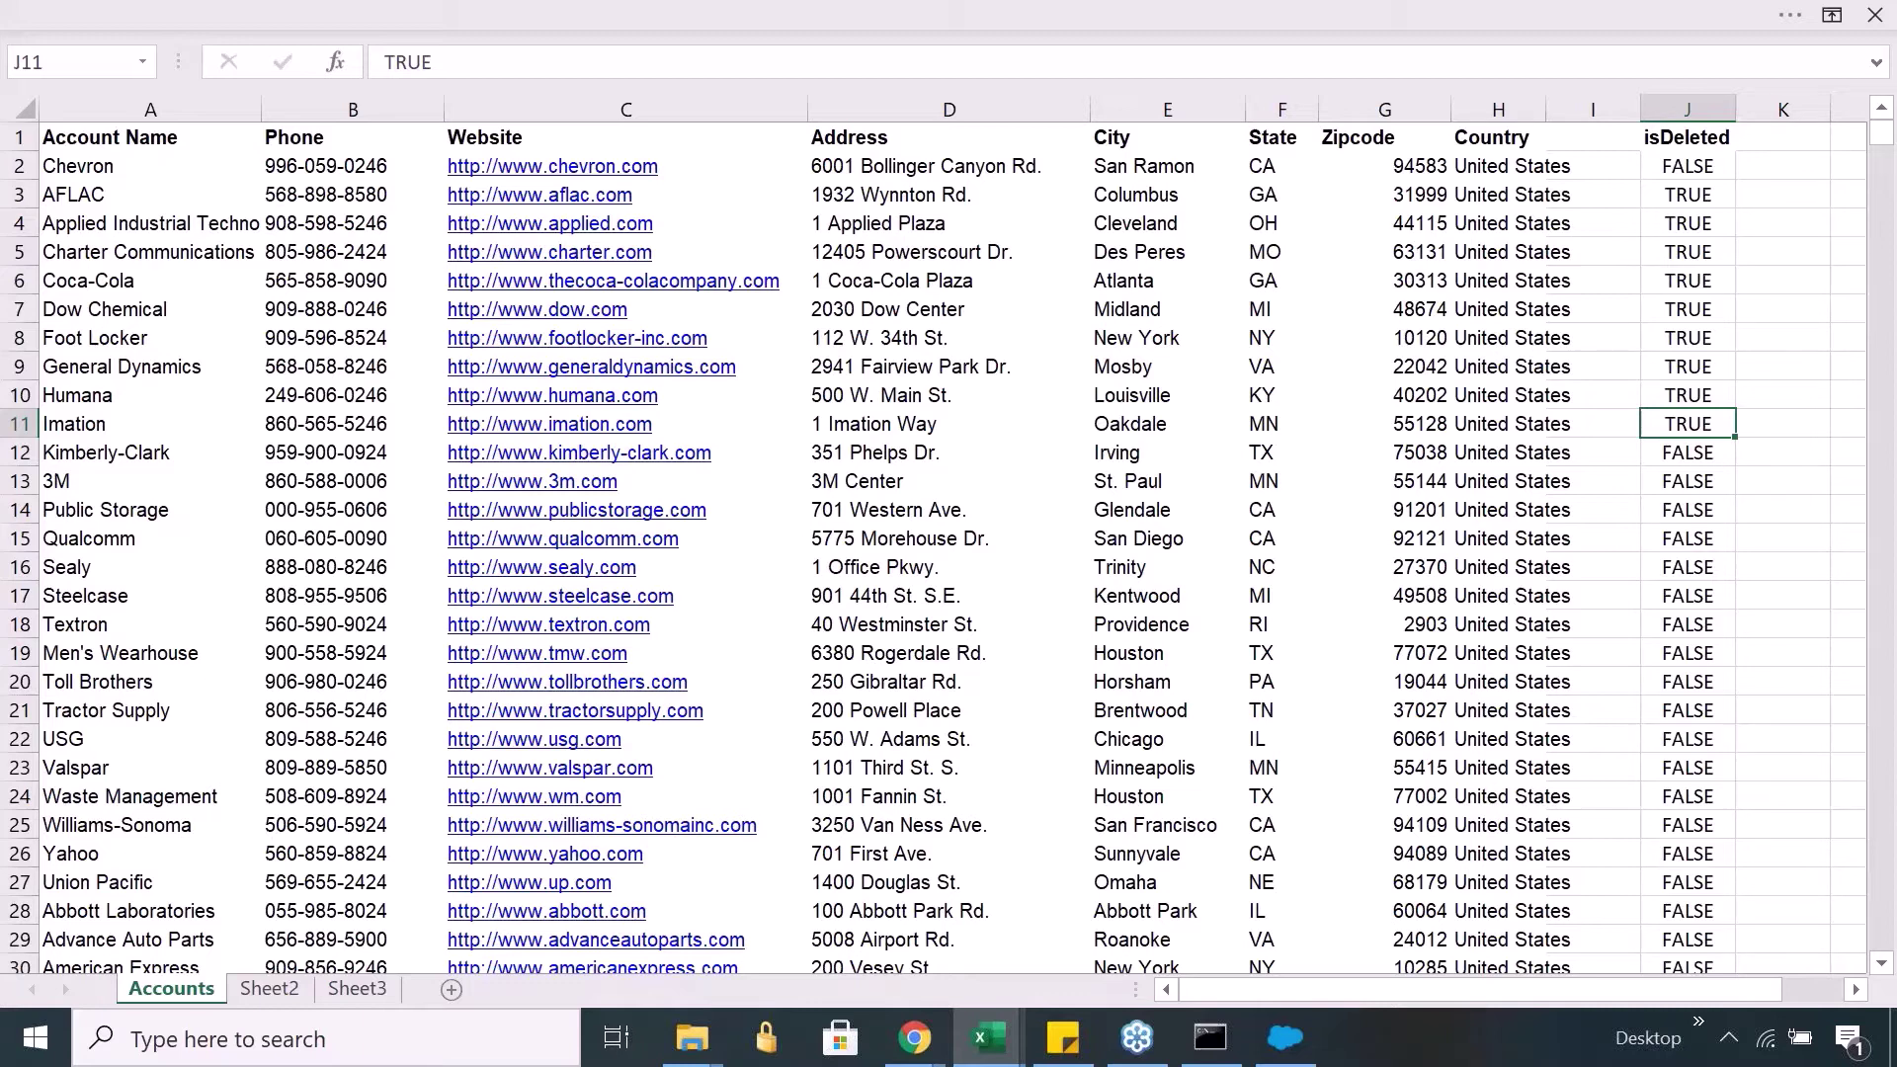
drag(1688, 195, 149, 280)
click(1687, 166)
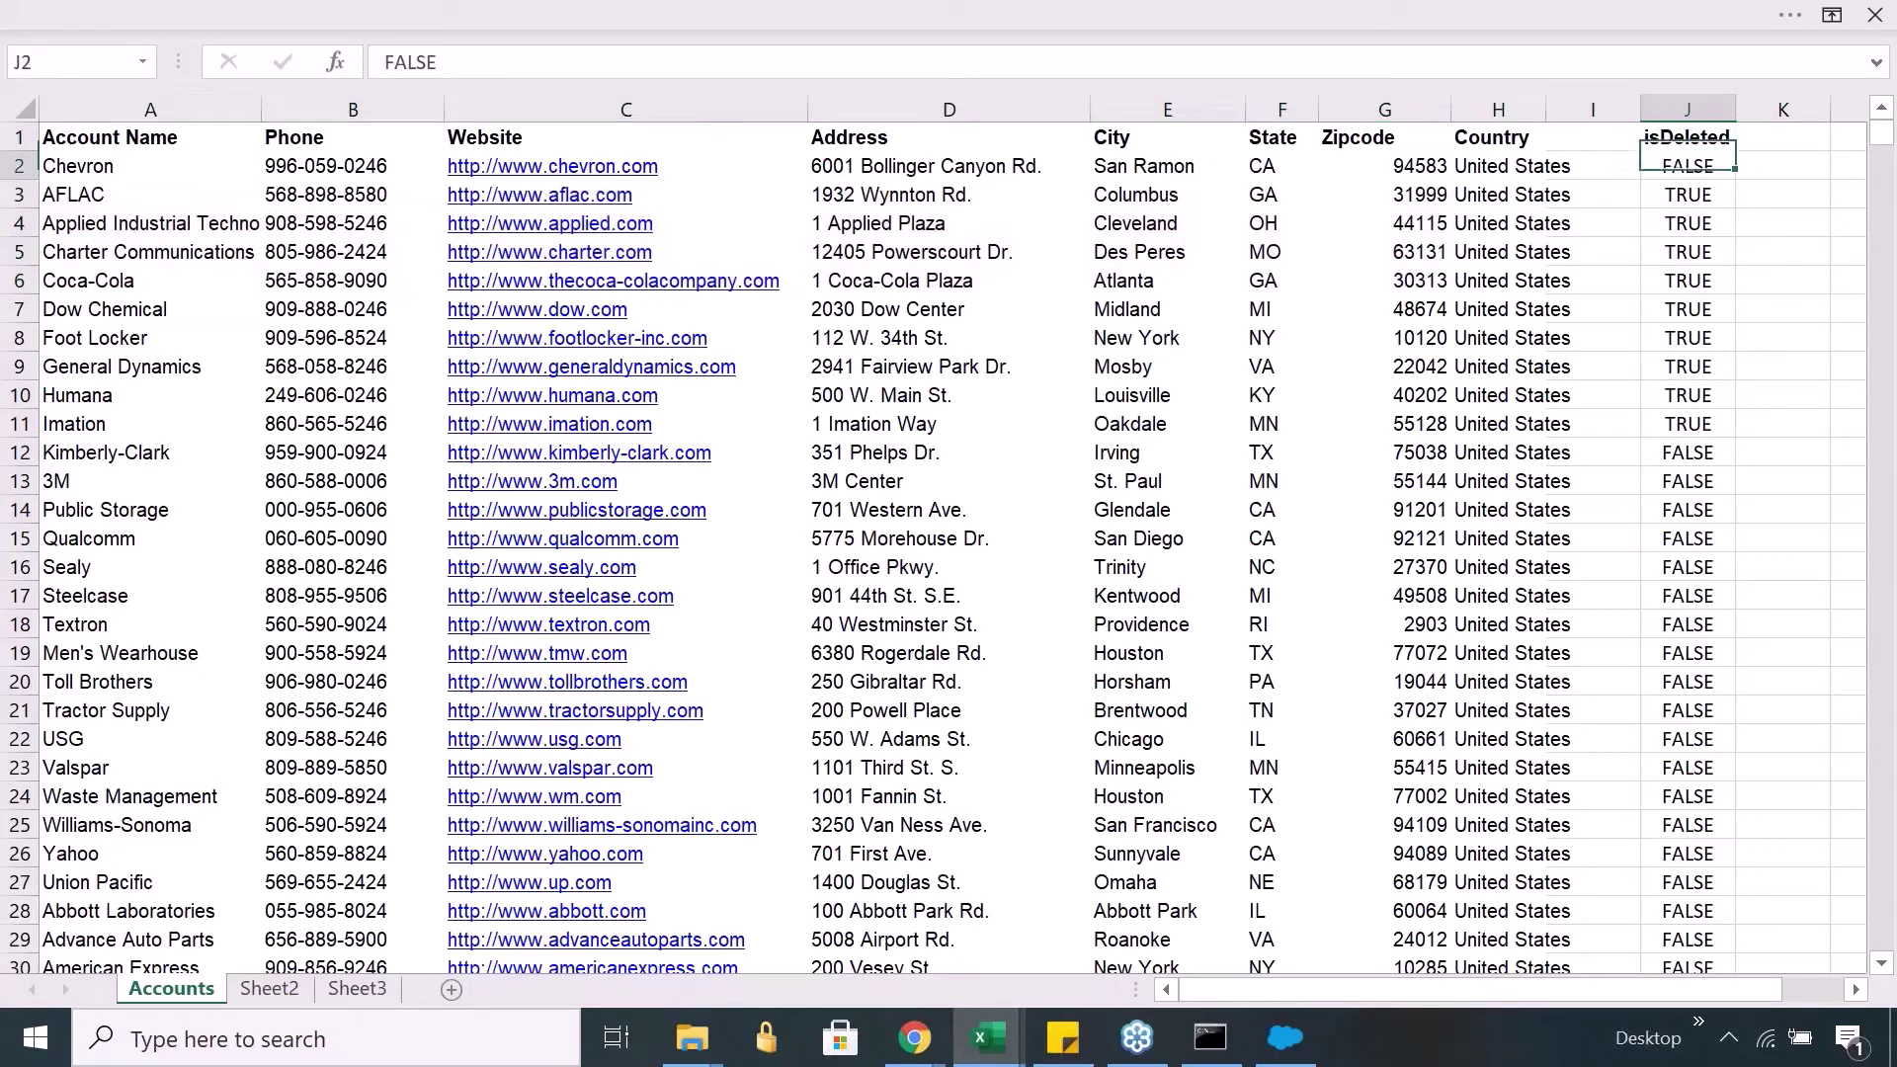
click(1687, 194)
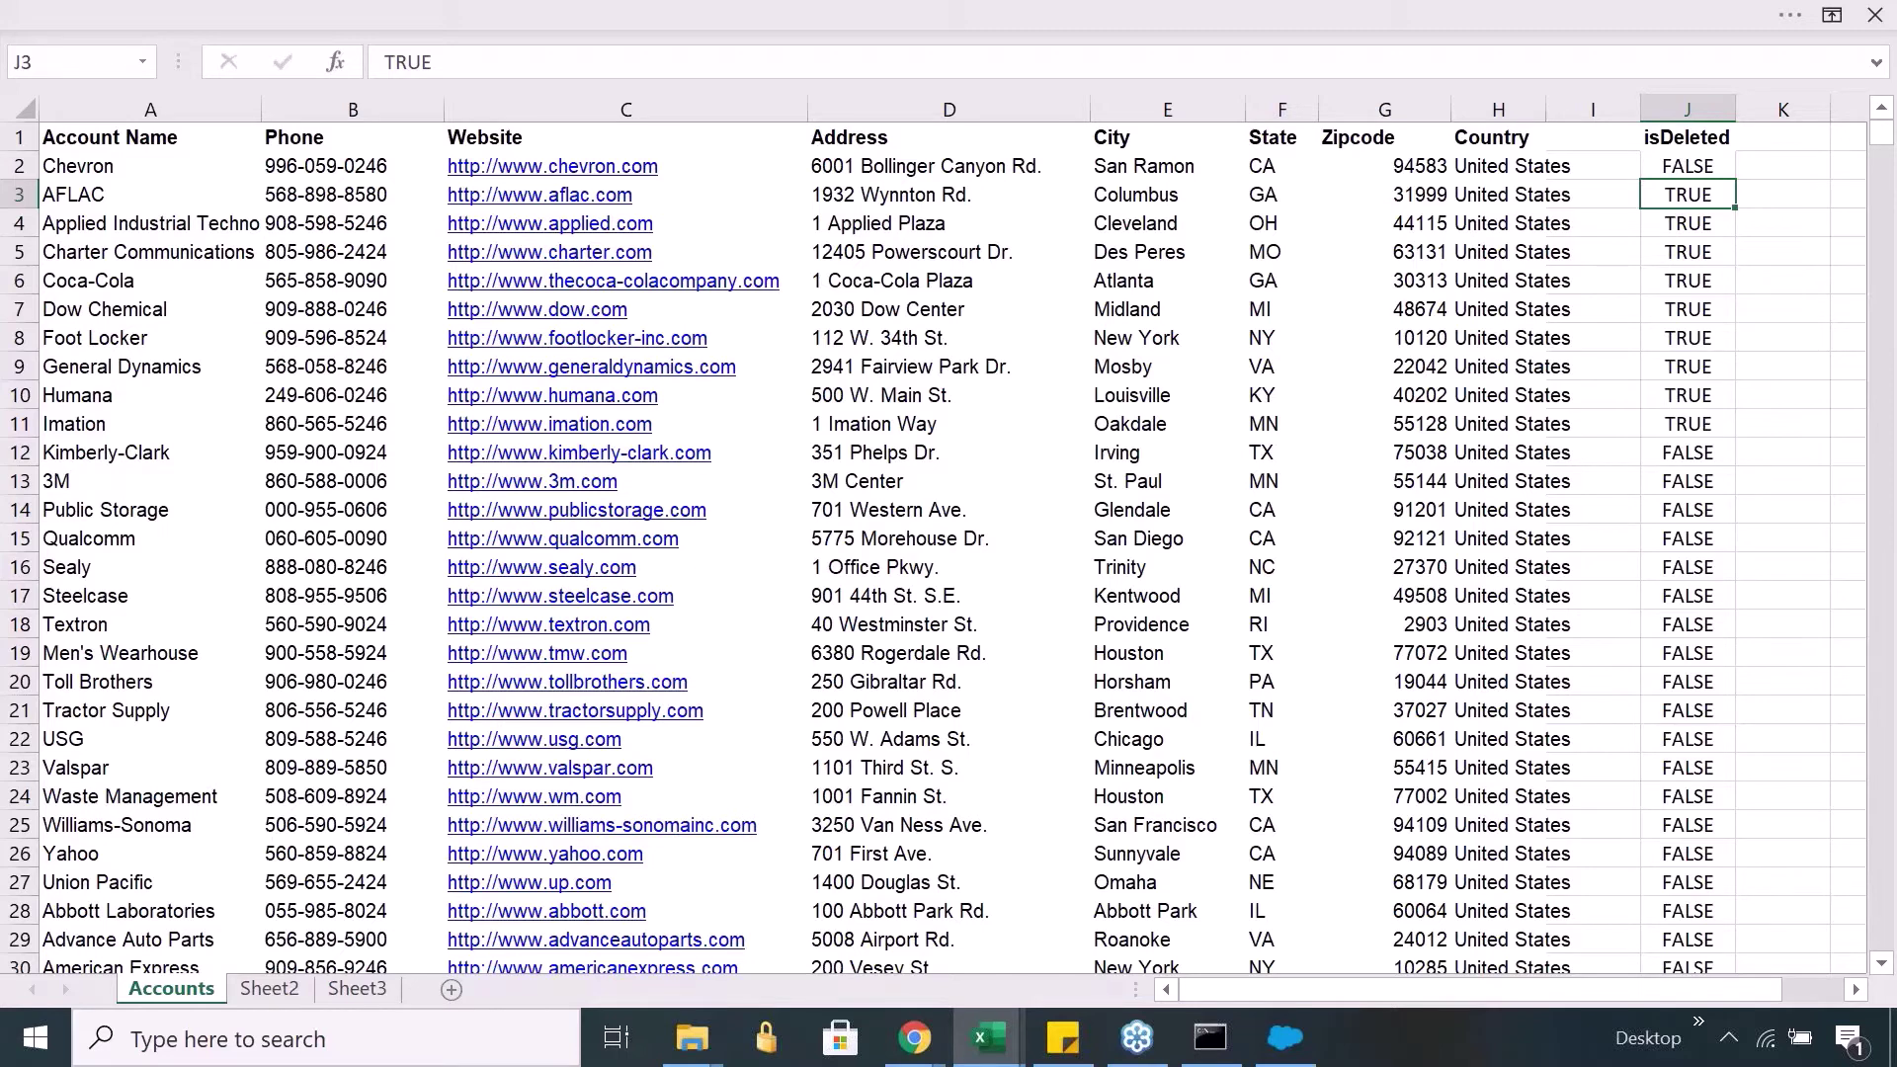
click(1592, 166)
click(1687, 194)
click(1497, 194)
key(Home)
key(Right)
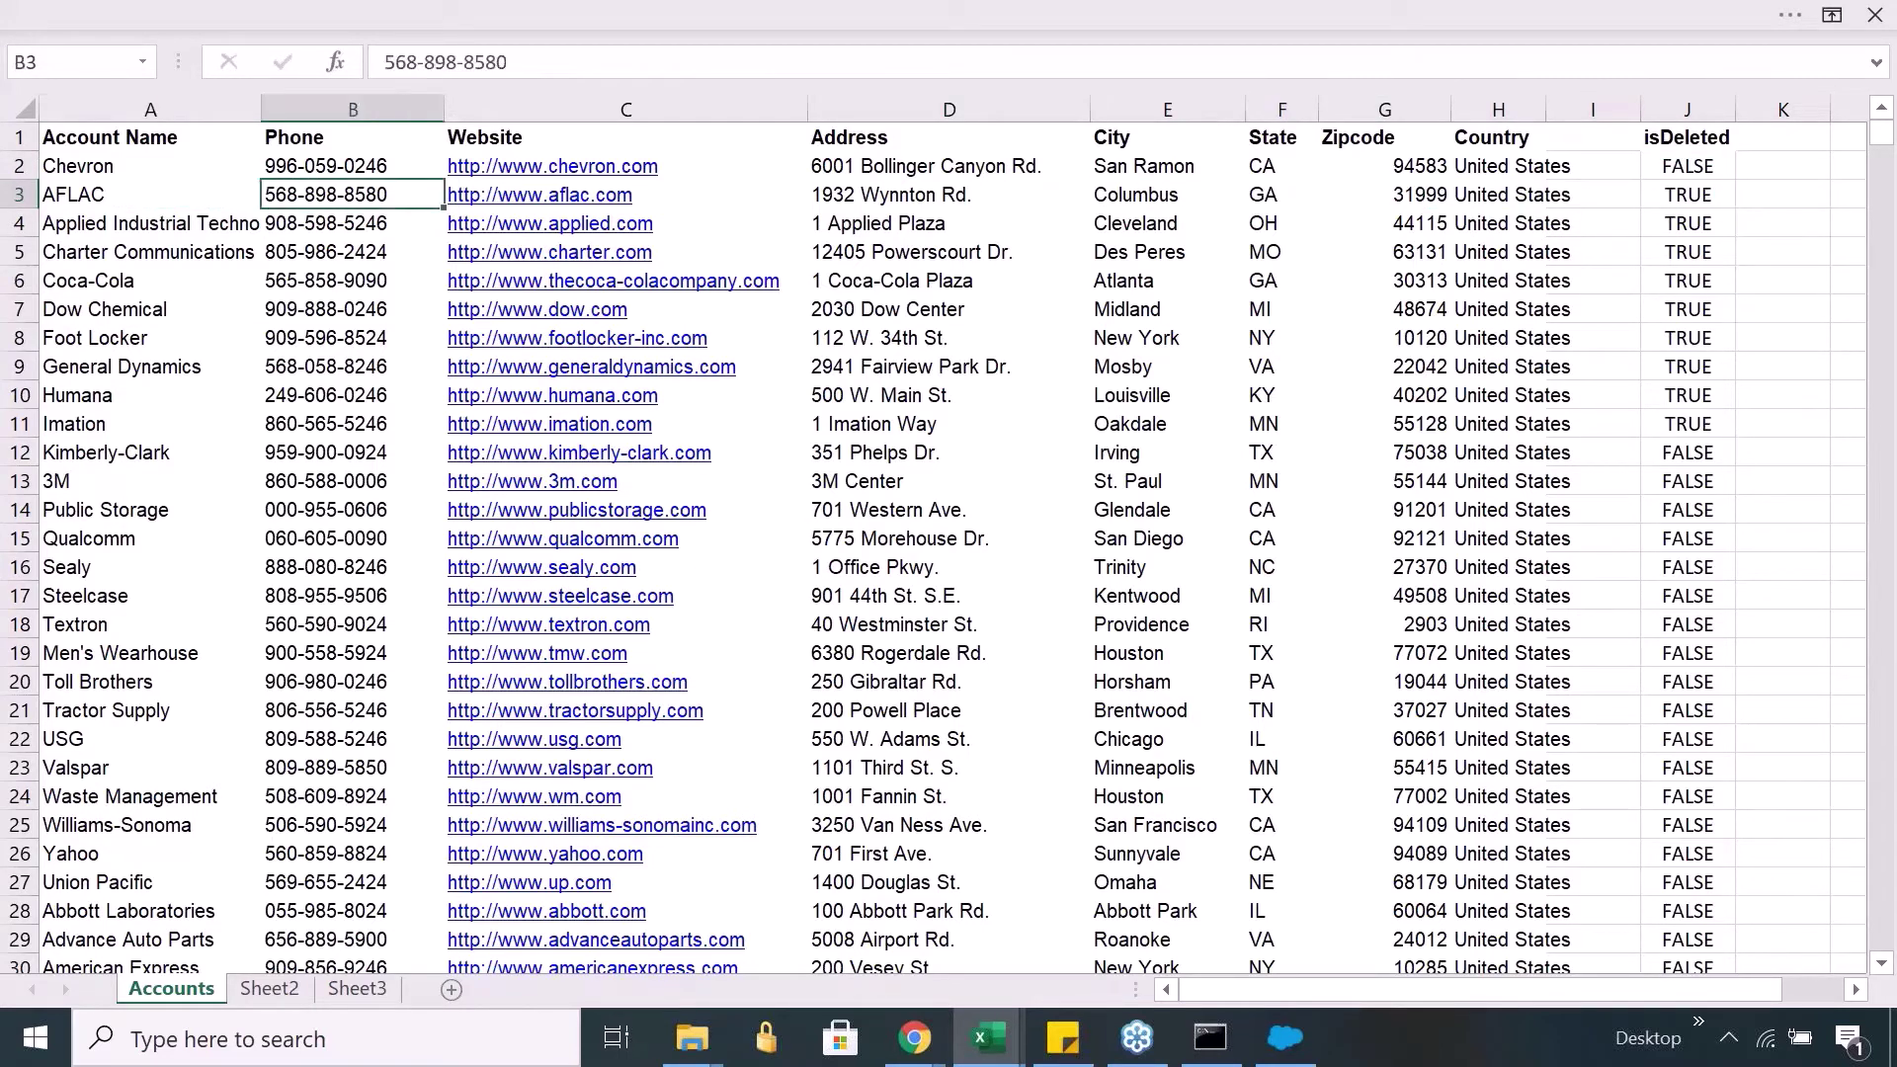
key(Right)
key(Right)
key(Right)
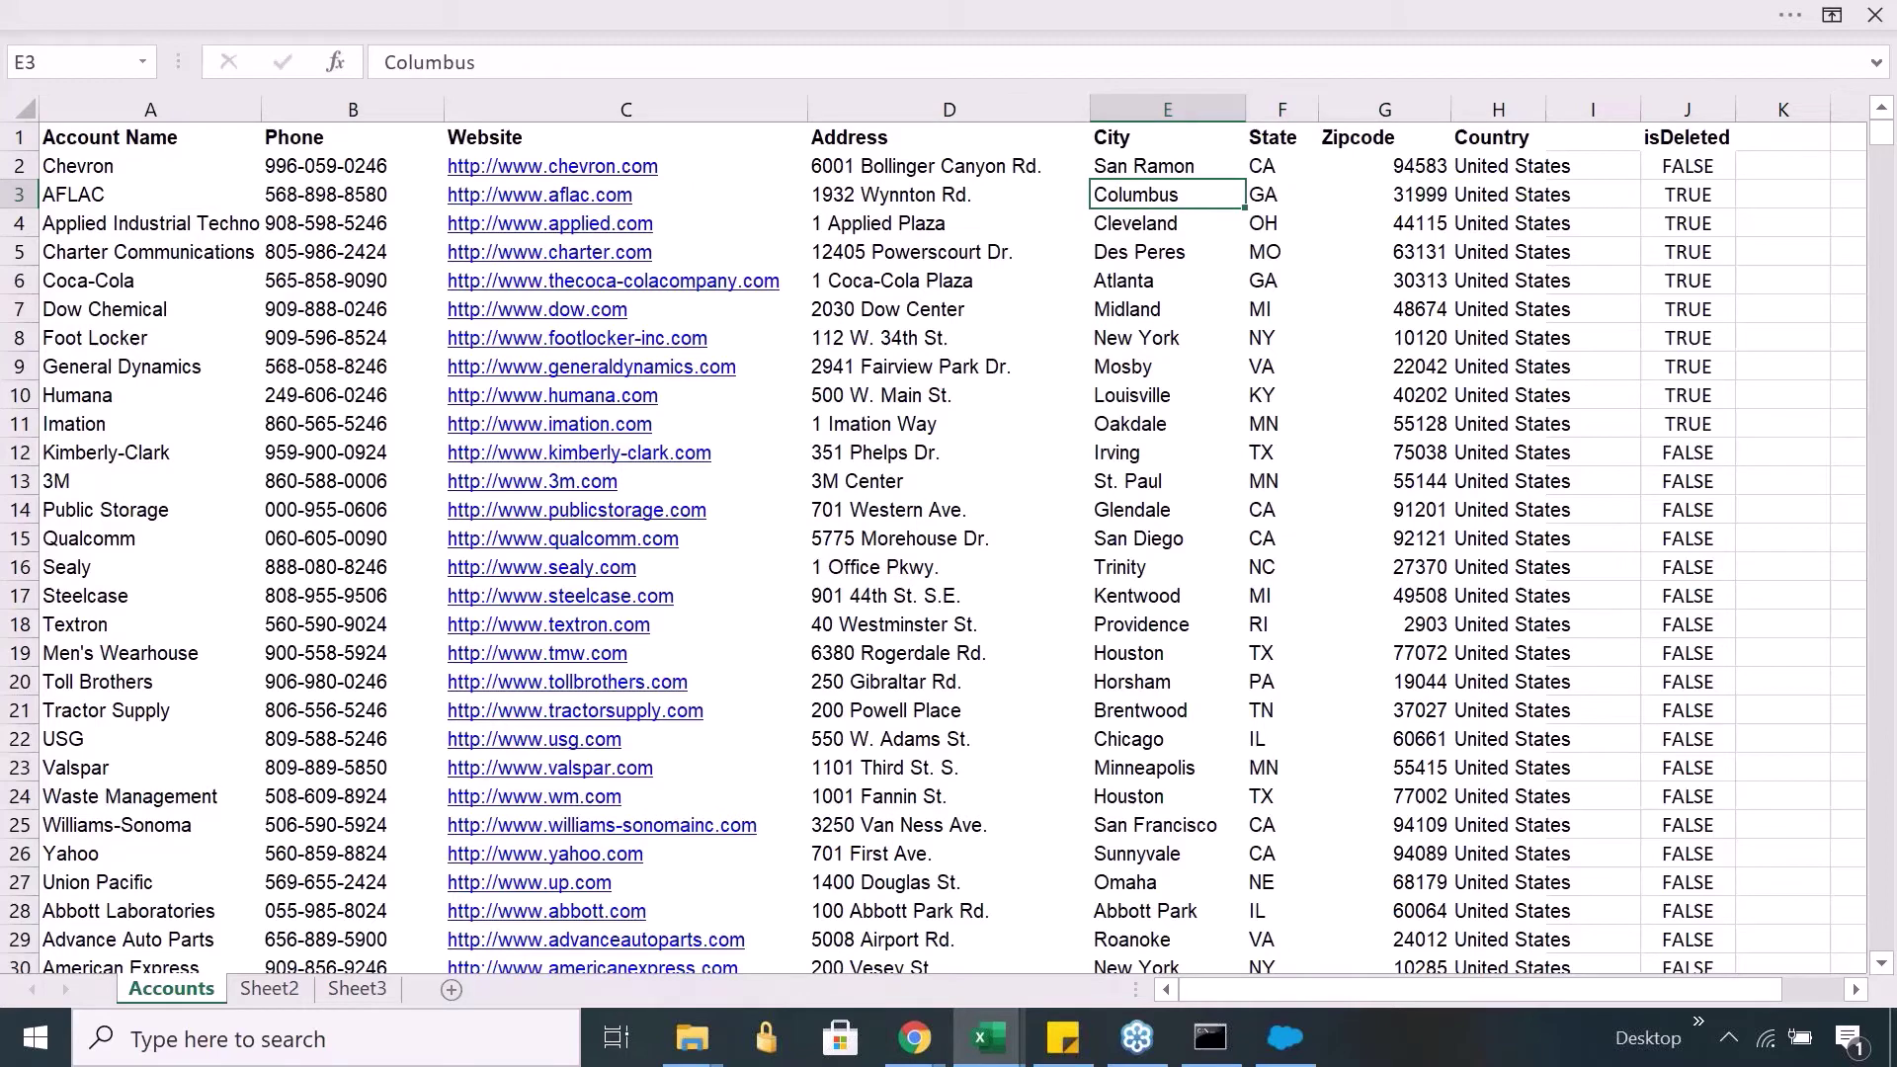
key(Right)
key(Right)
key(Right)
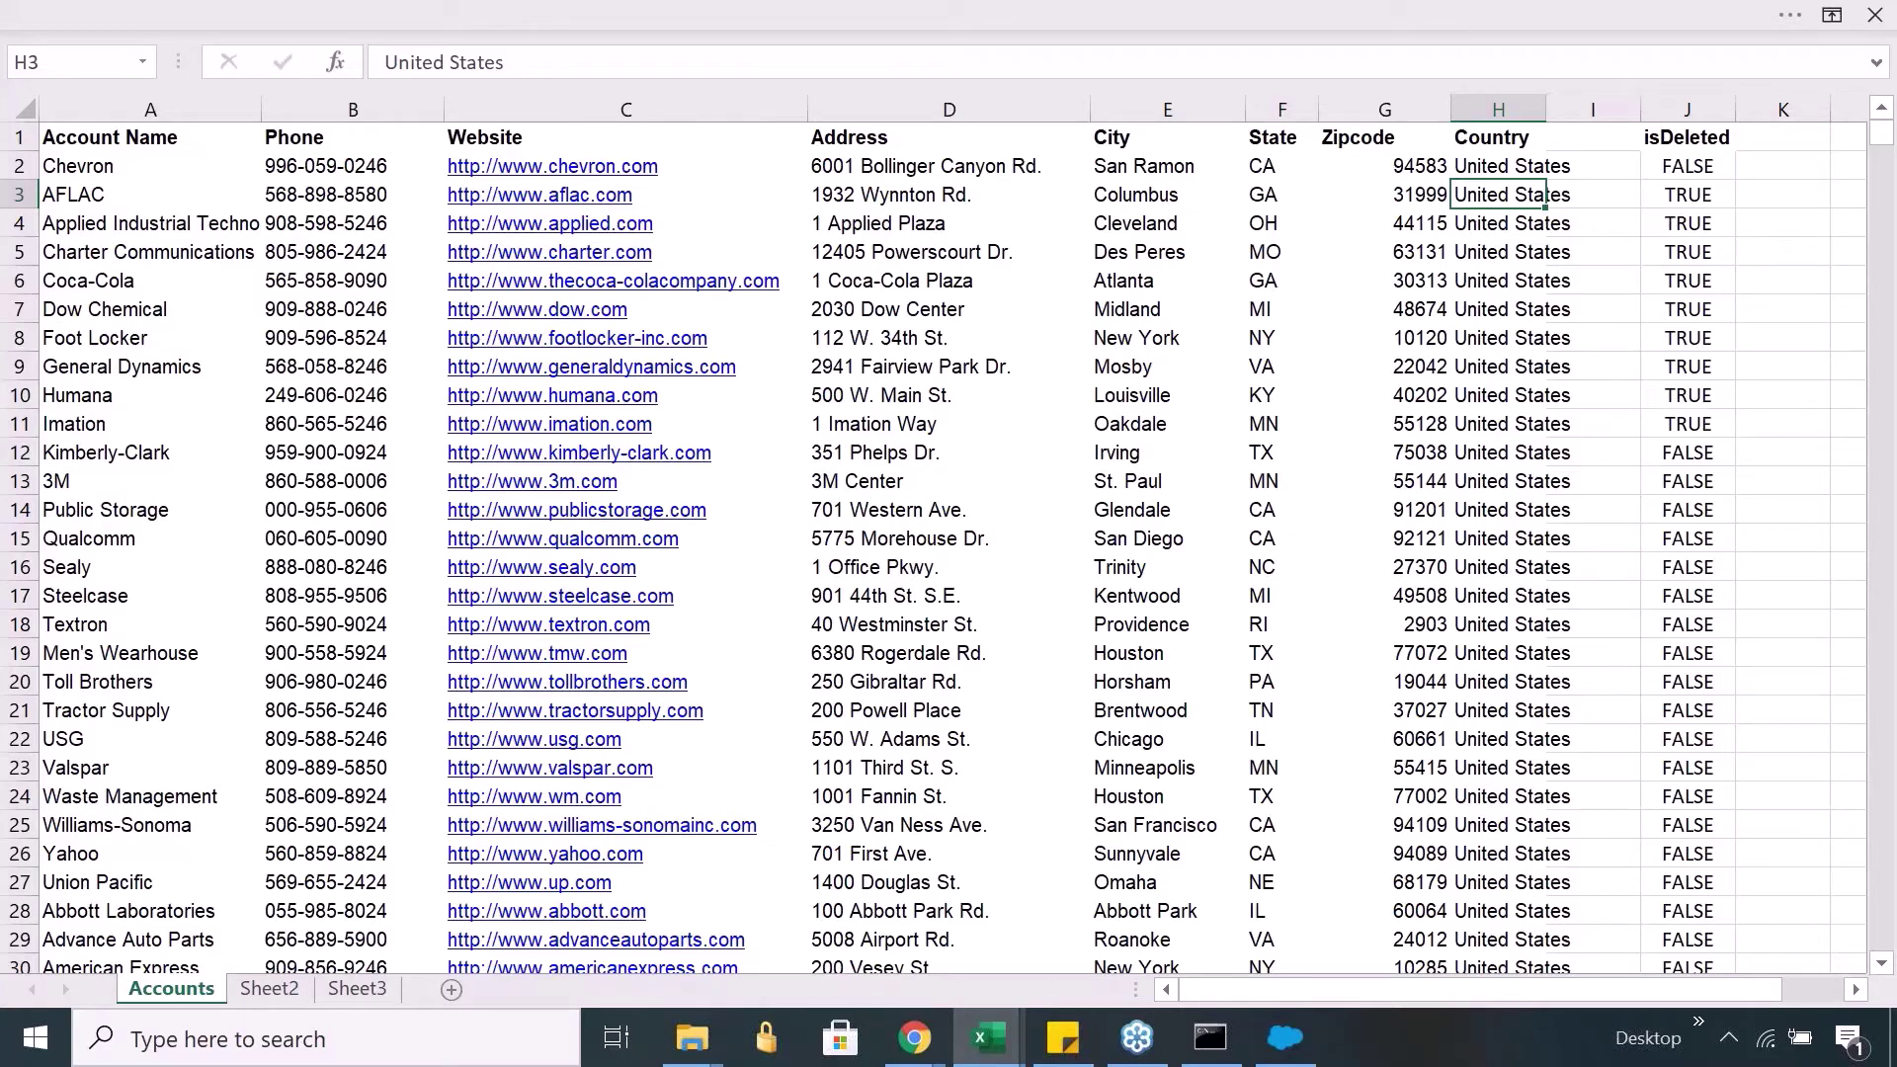
key(Left)
key(Left)
key(Left)
key(Left)
key(Left)
key(Left)
key(Left)
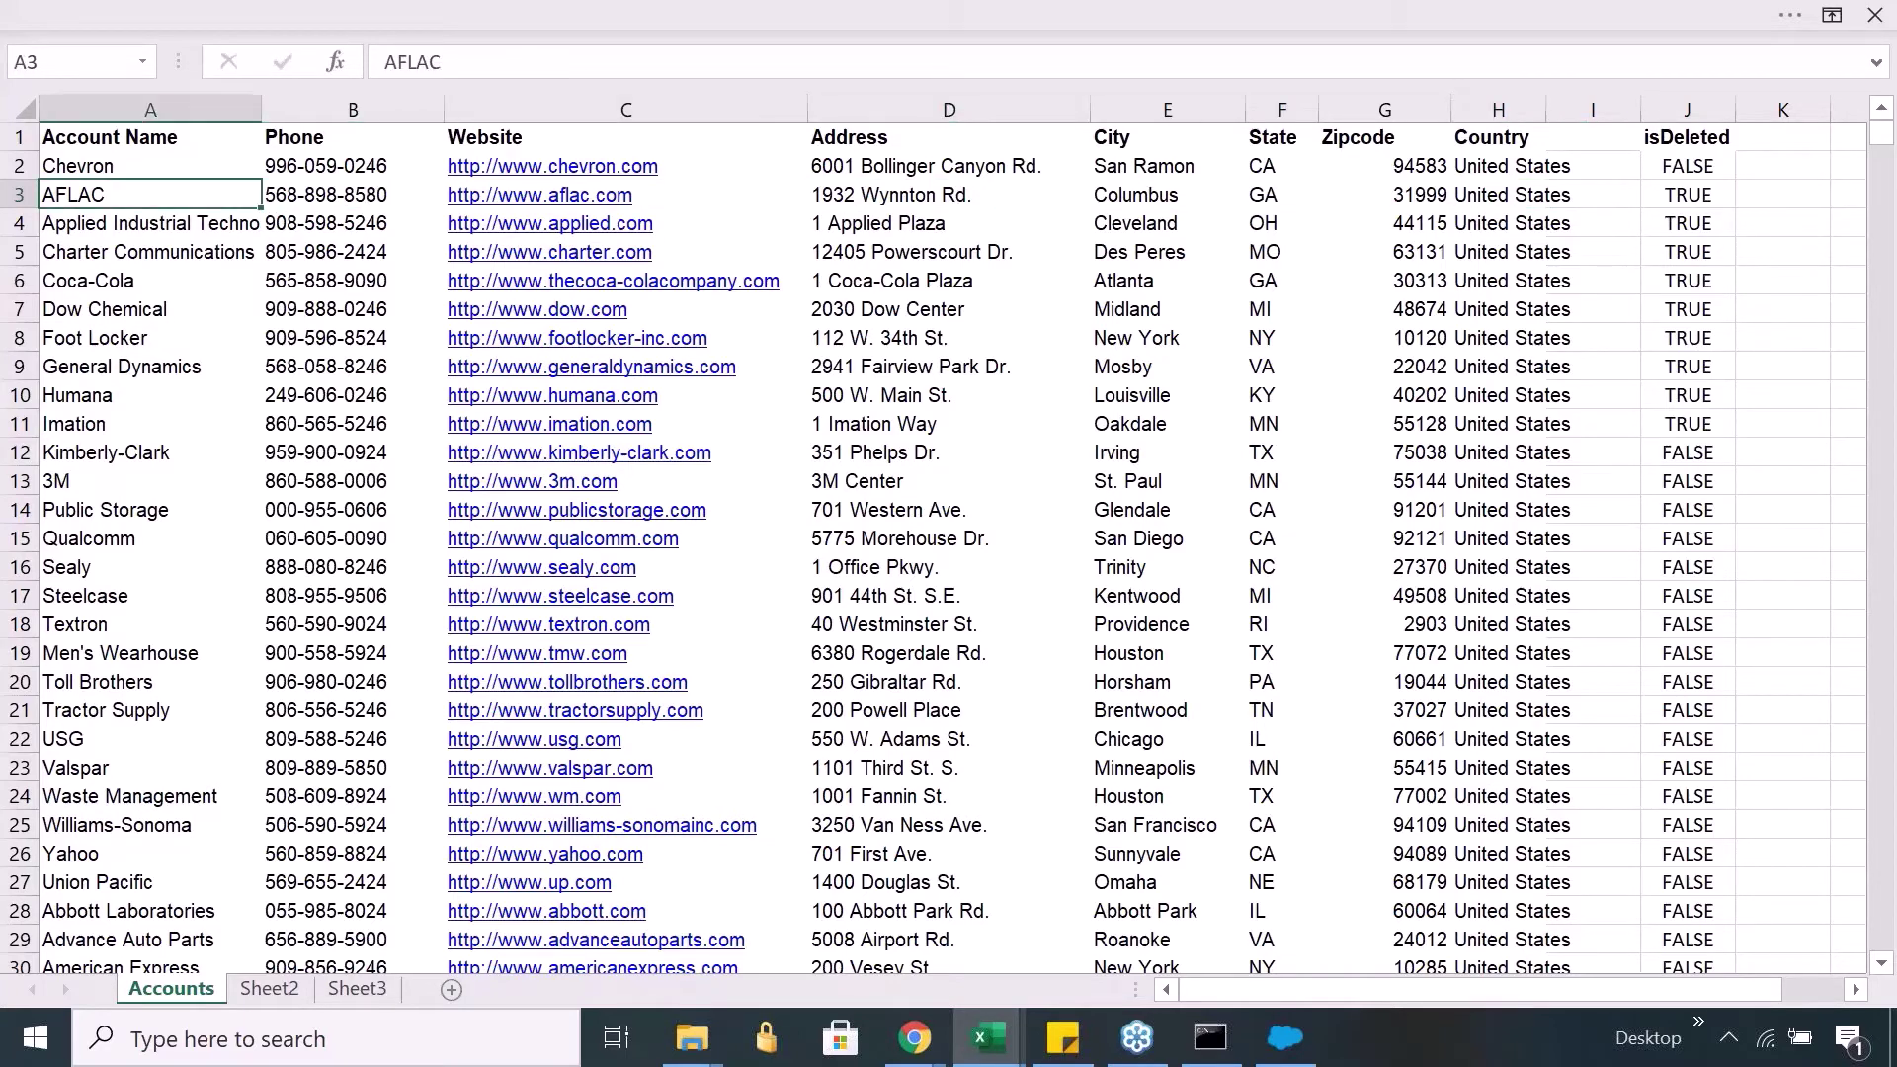
key(shift+Right)
key(shift+Right)
key(shift+Right)
key(shift+Right)
key(shift+Right)
key(shift+Right)
key(shift+Right)
key(shift+Right)
key(shift+Right)
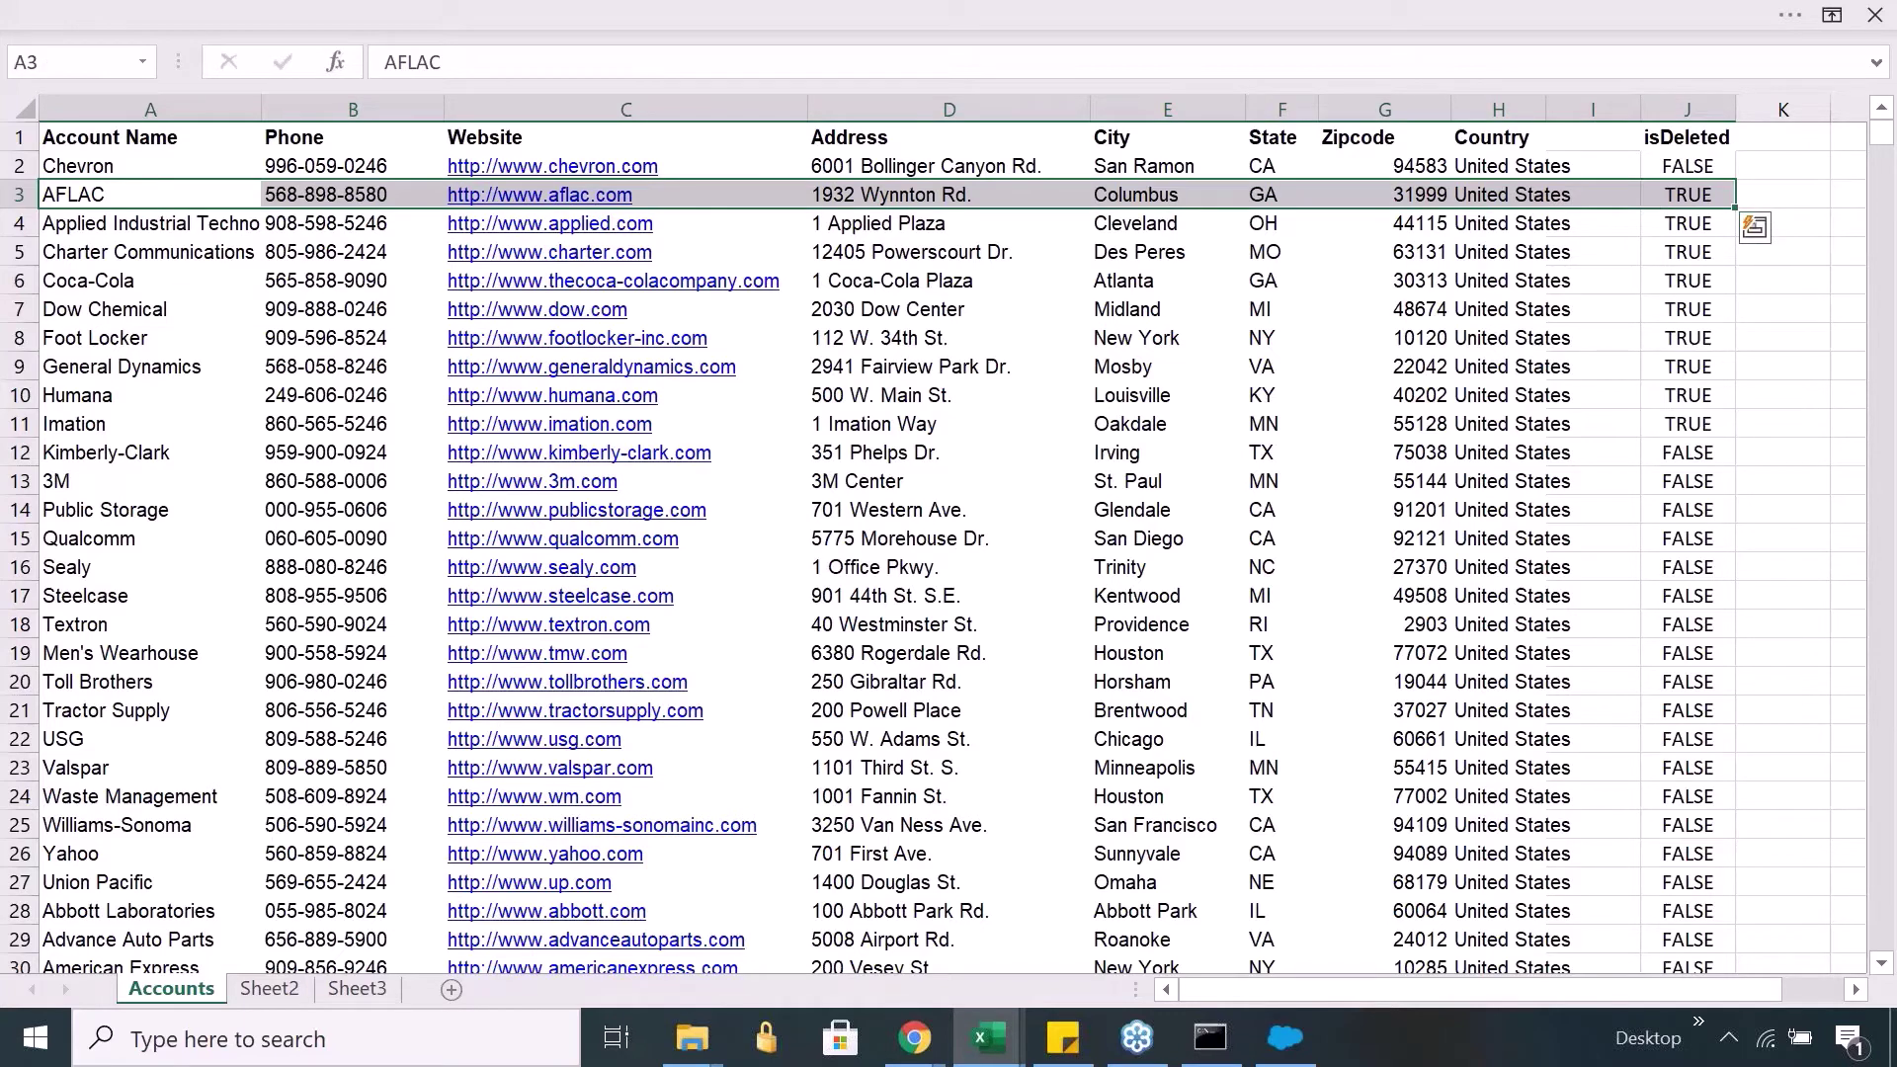
click(1289, 1047)
click(1315, 1045)
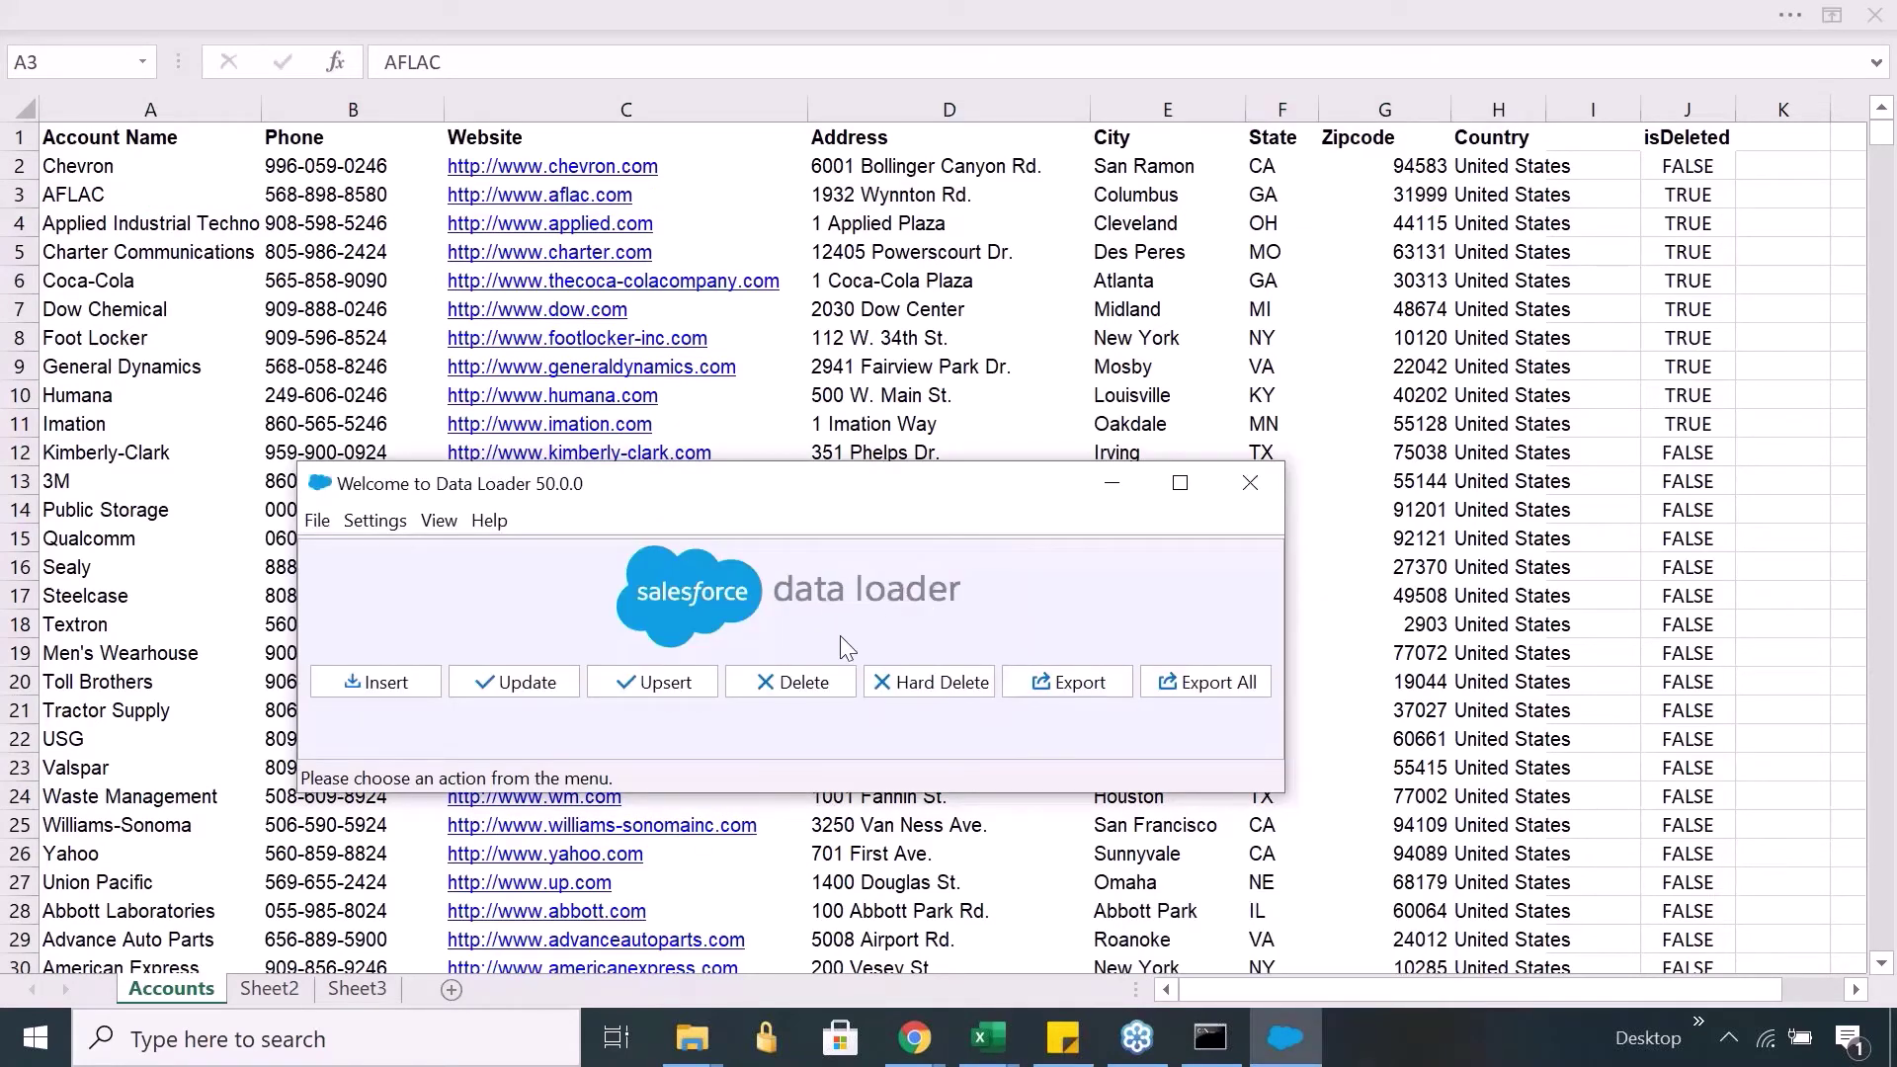
key(alt+Tab)
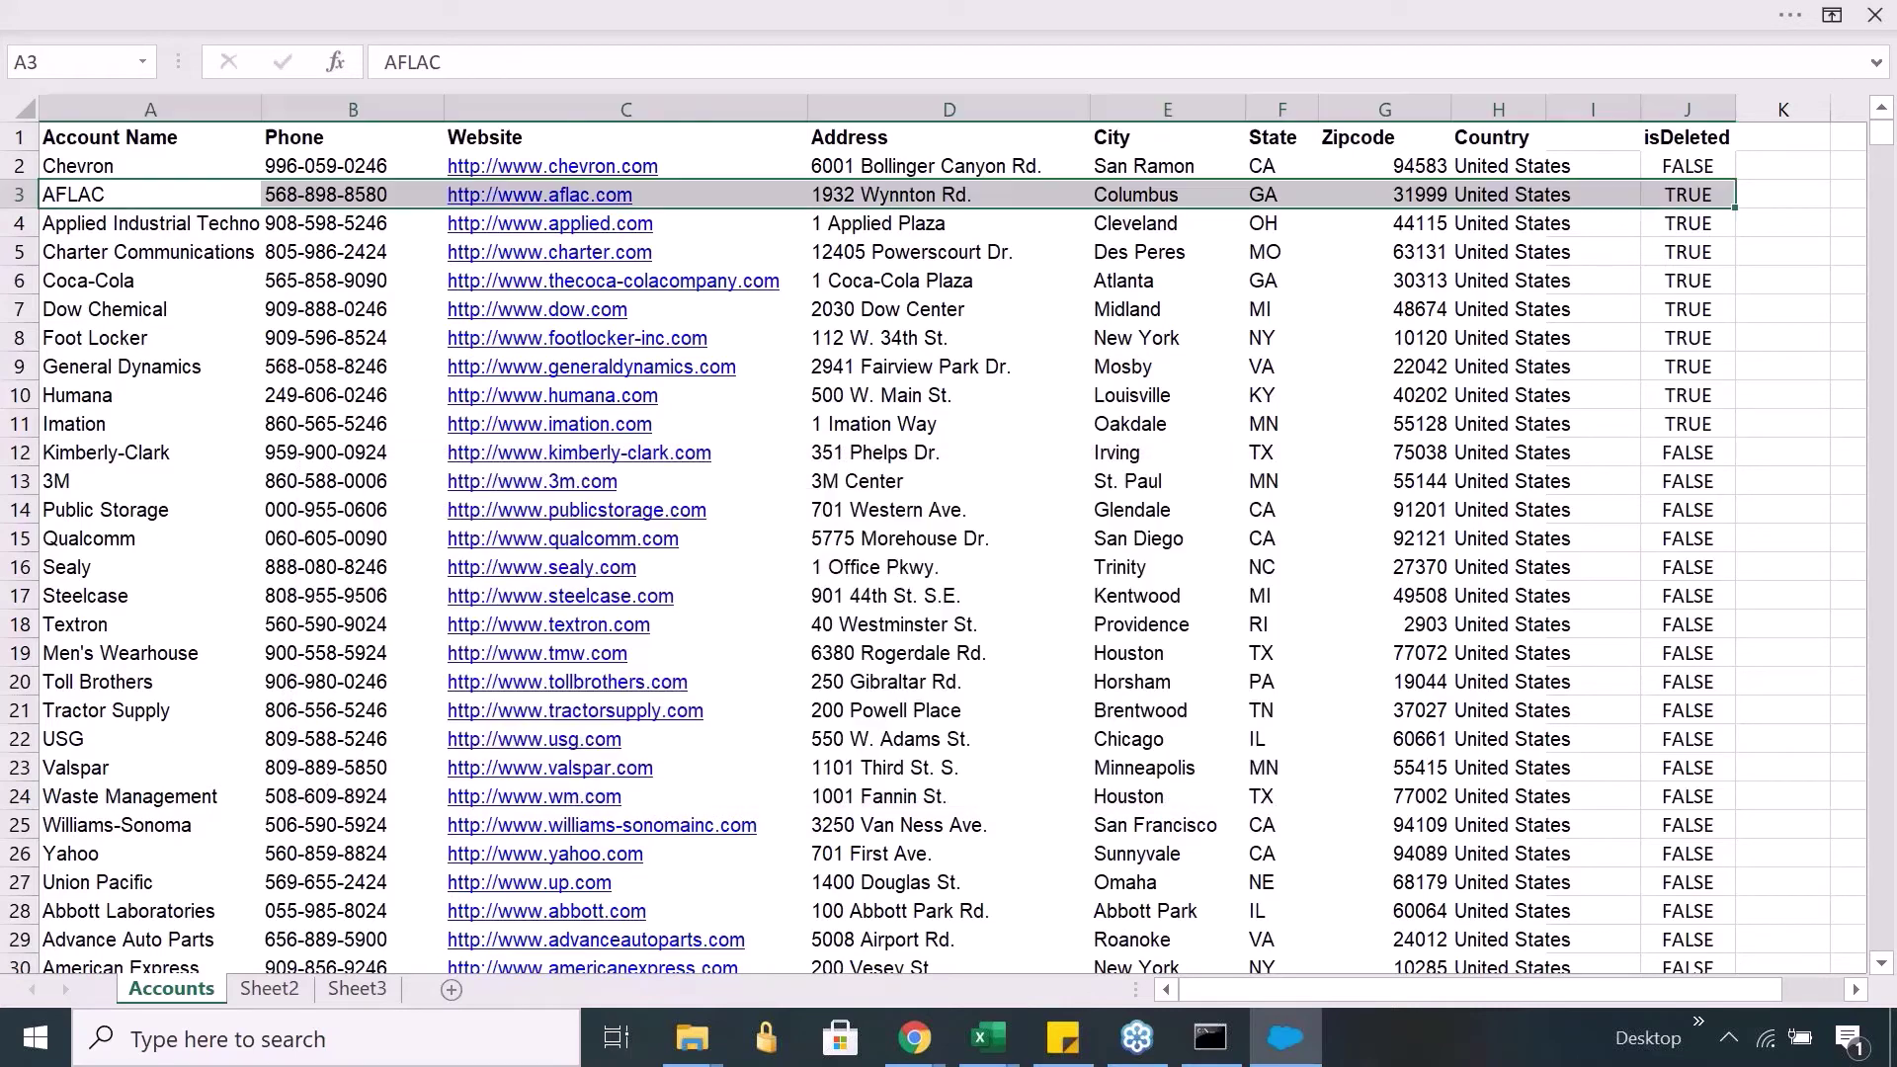
key(Delete)
drag(149, 194, 1714, 282)
key(Delete)
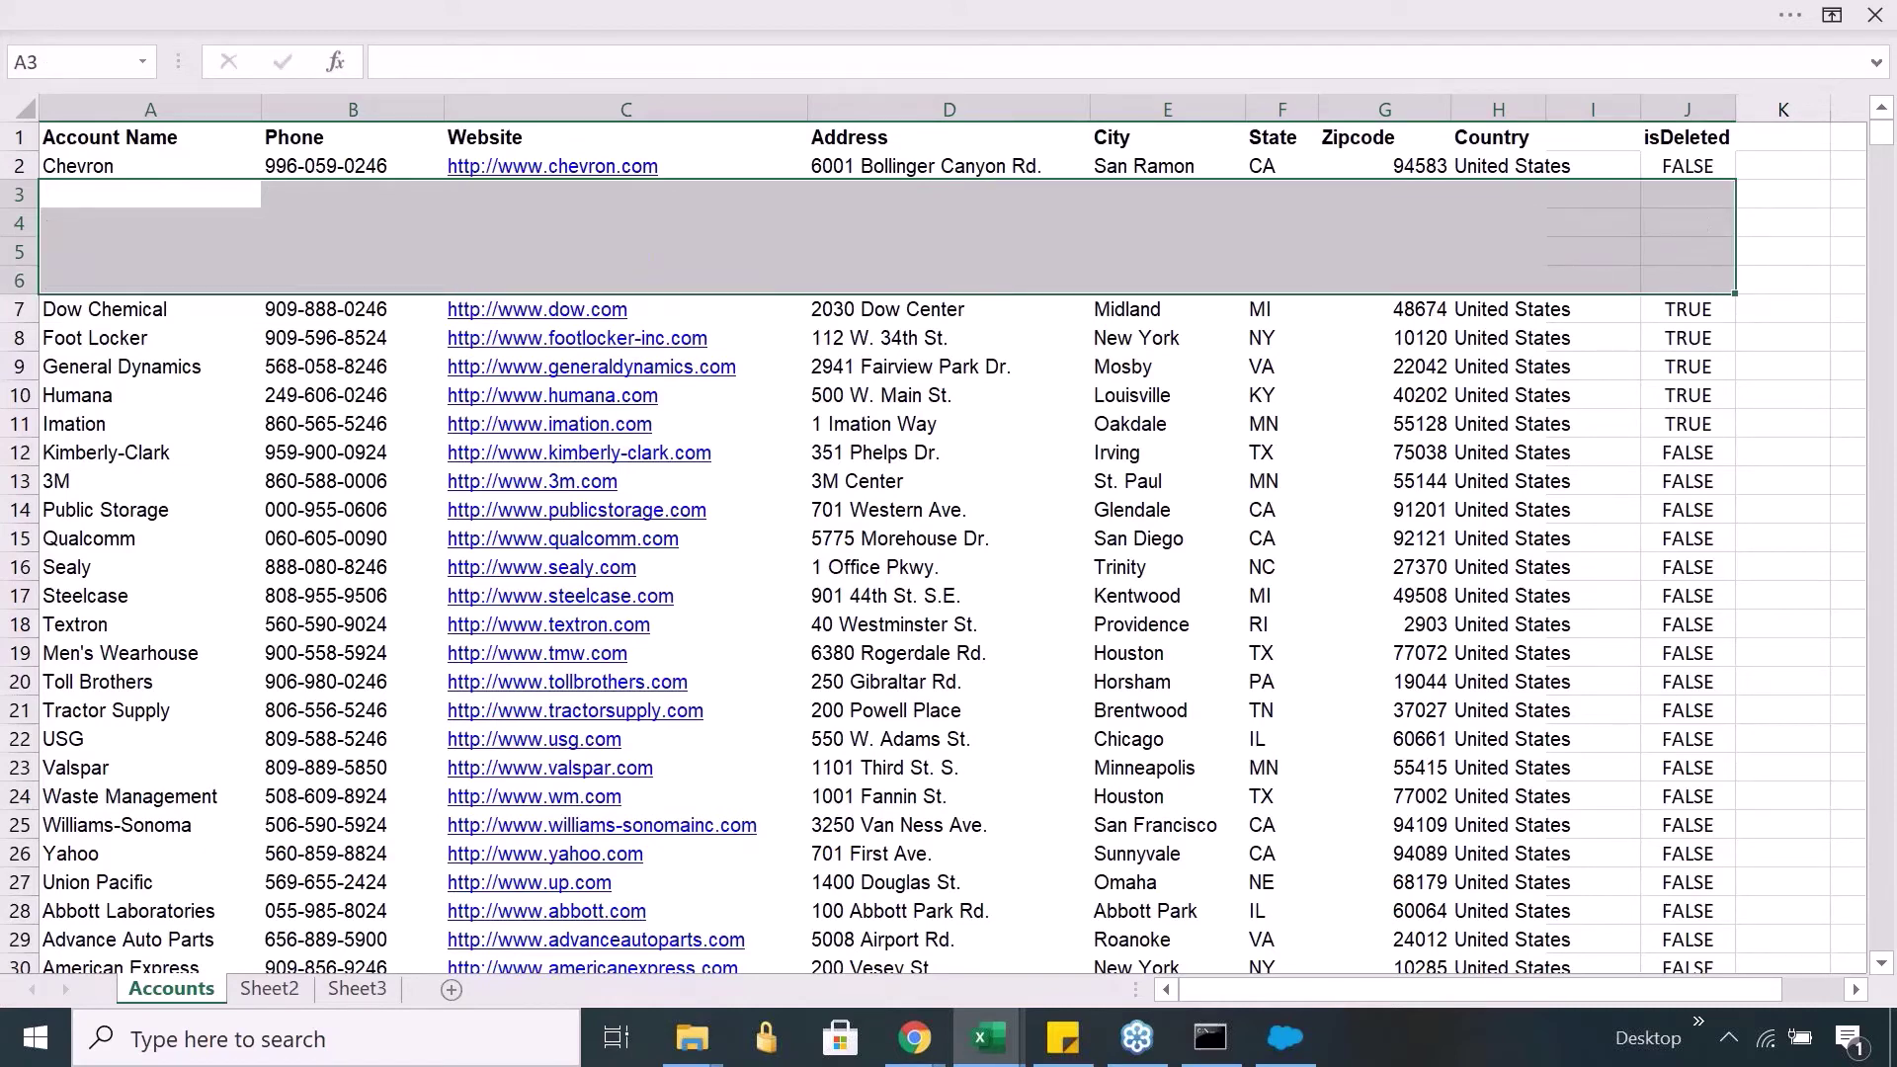
click(148, 166)
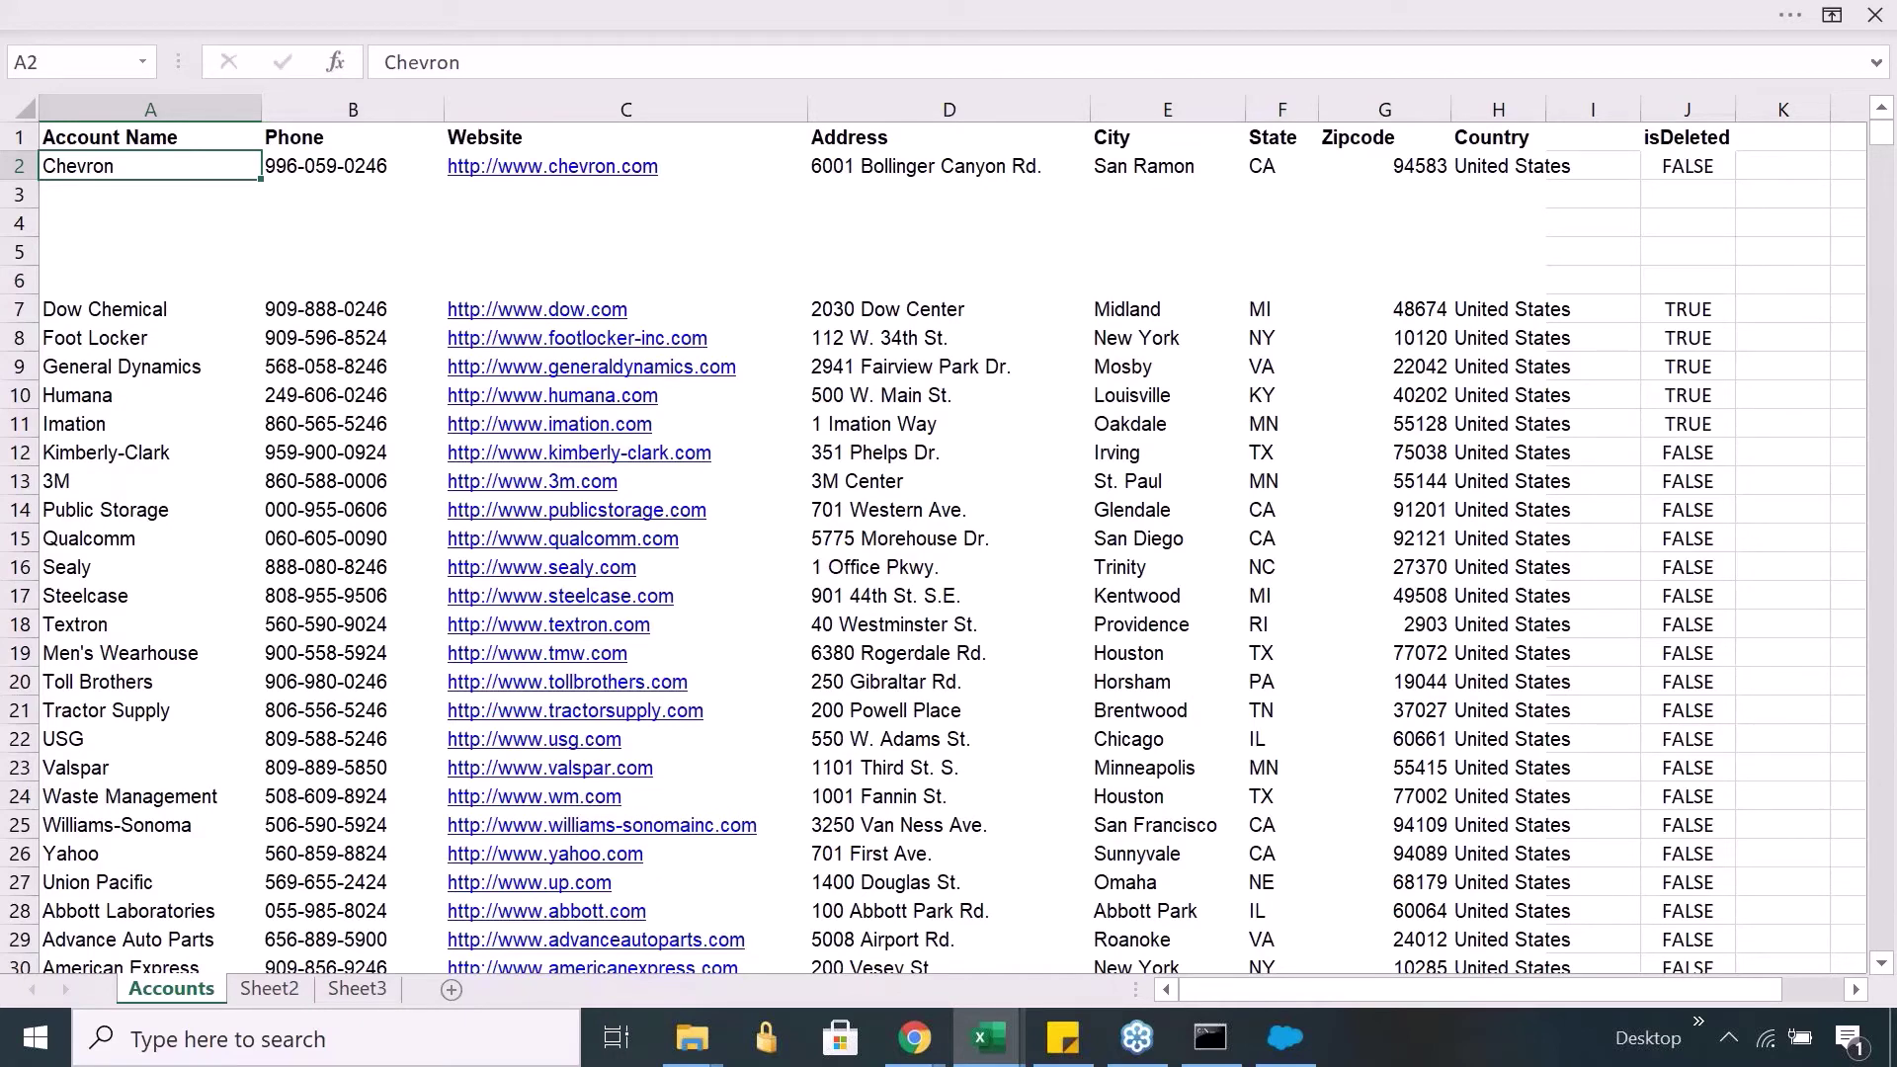
key(ctrl+z)
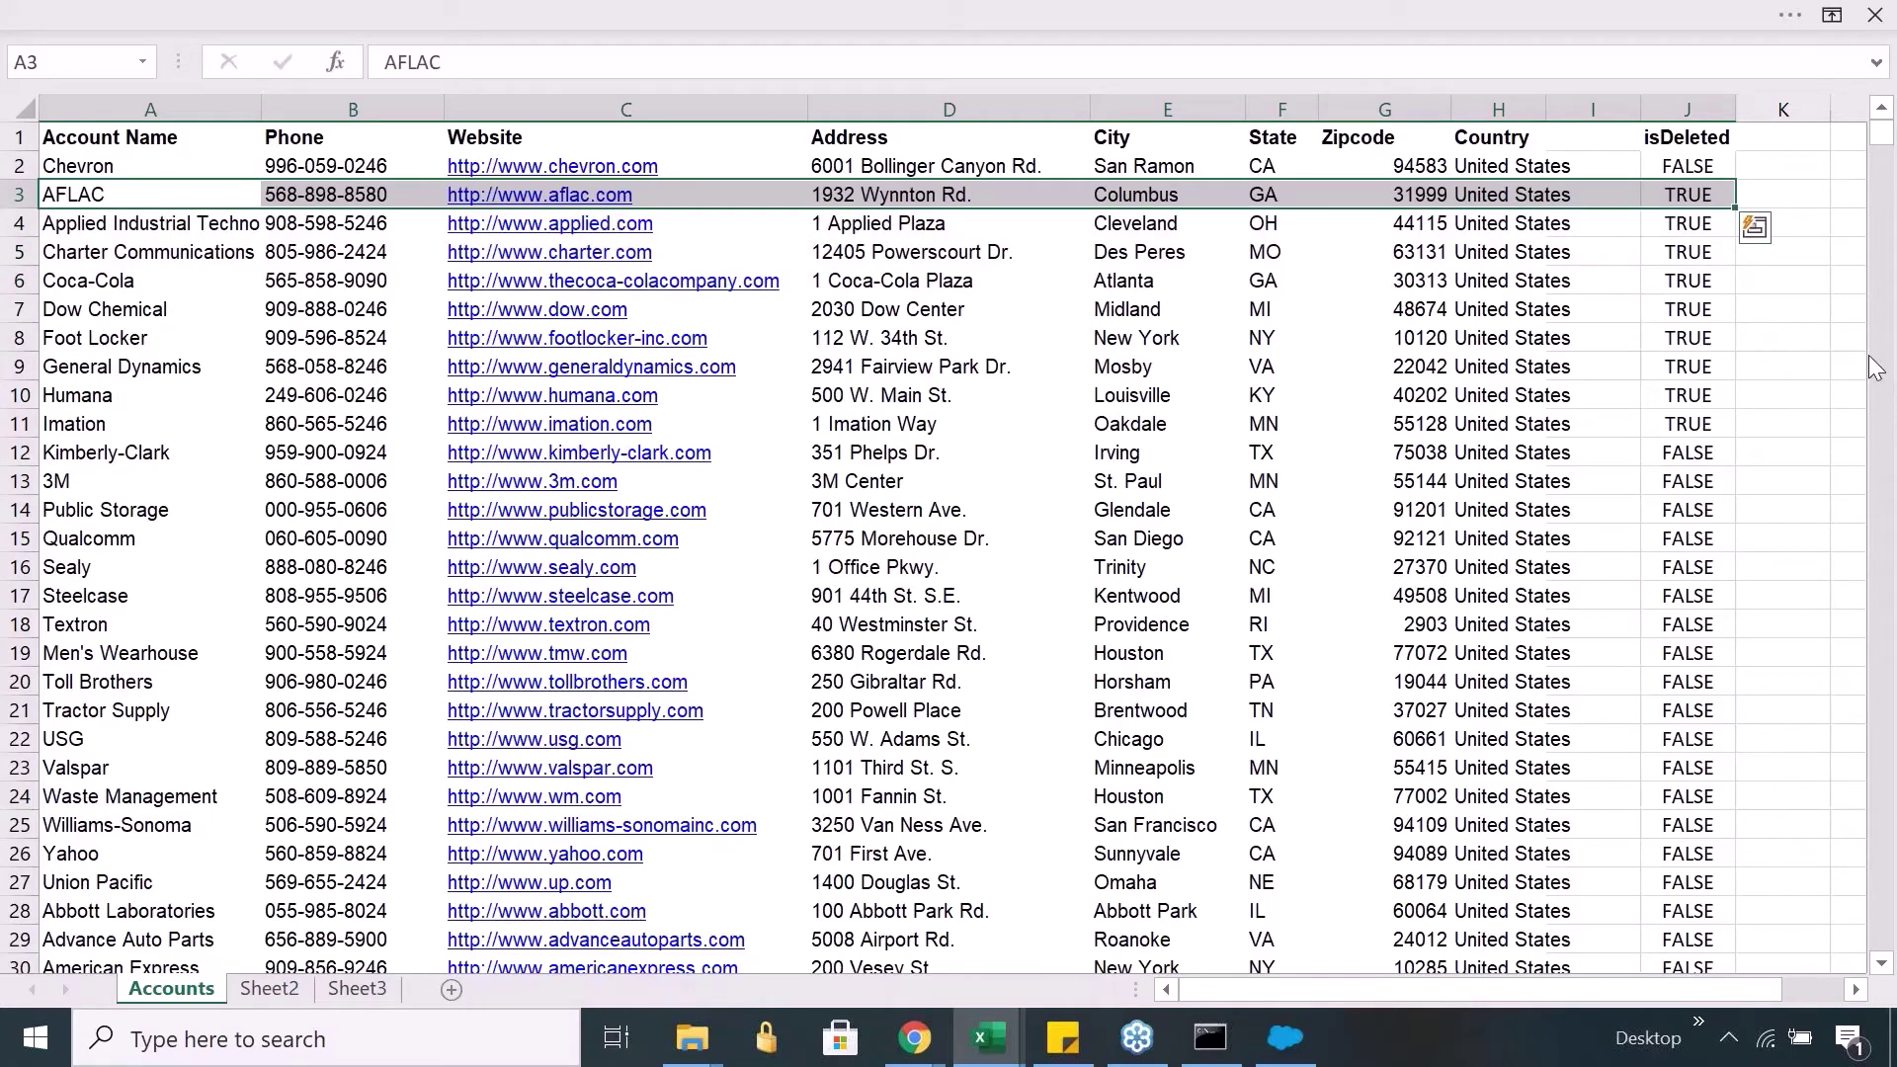
key(Escape)
Step: Start a Hard Delete on Account using success051321085720716.csv, loading its 993 records
click(1289, 1040)
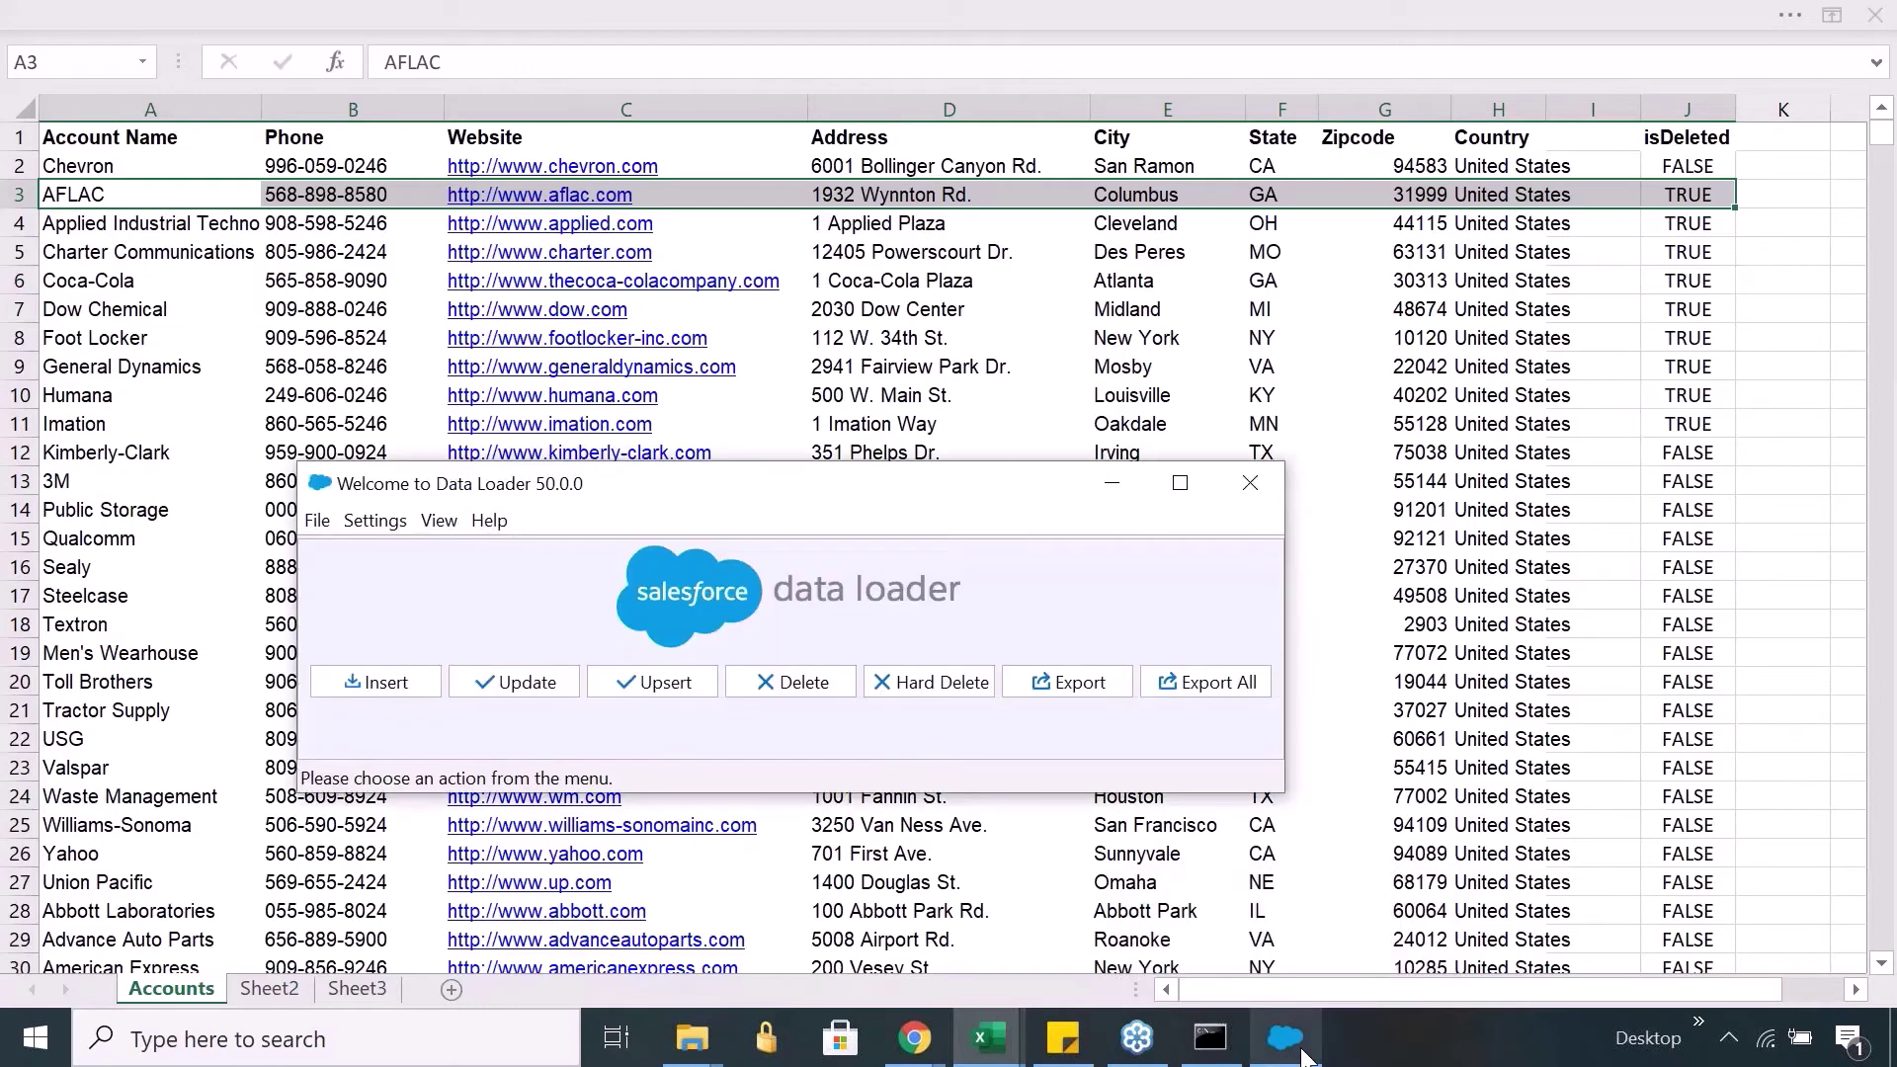
click(921, 687)
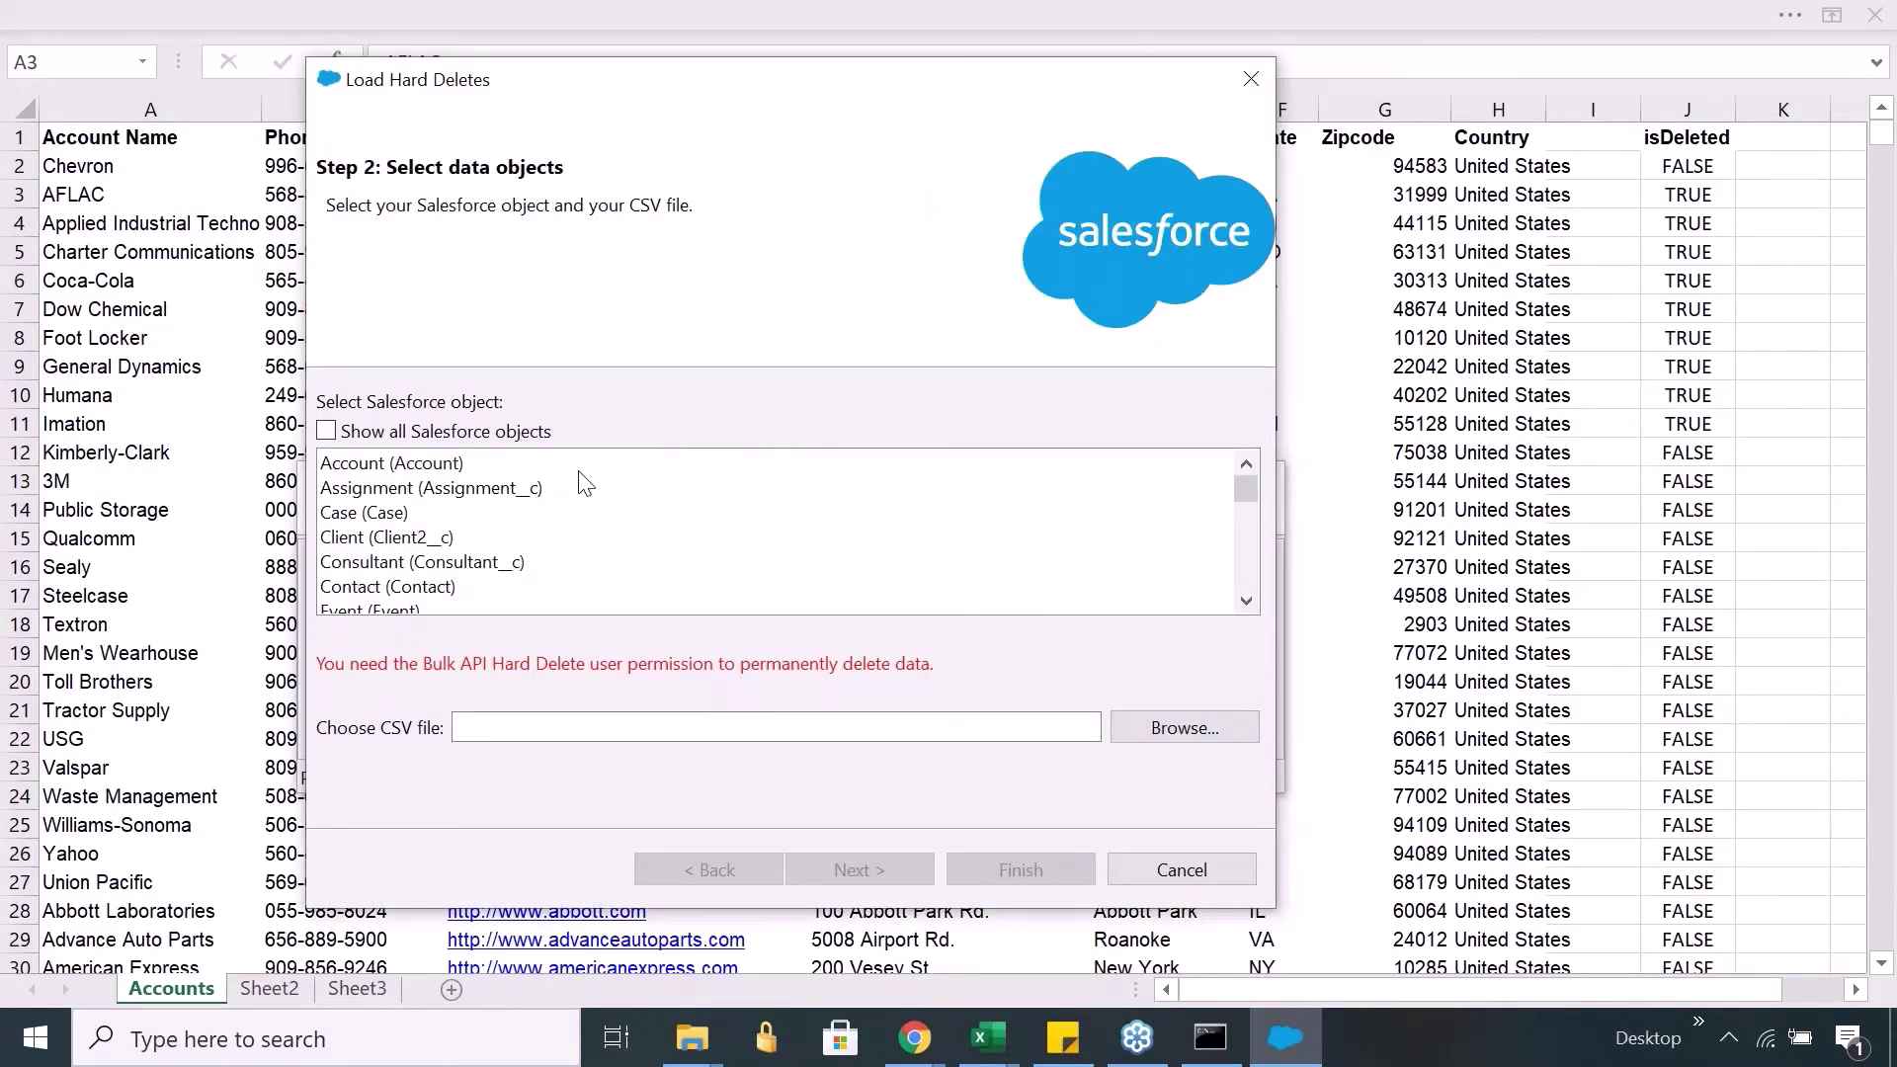
click(510, 460)
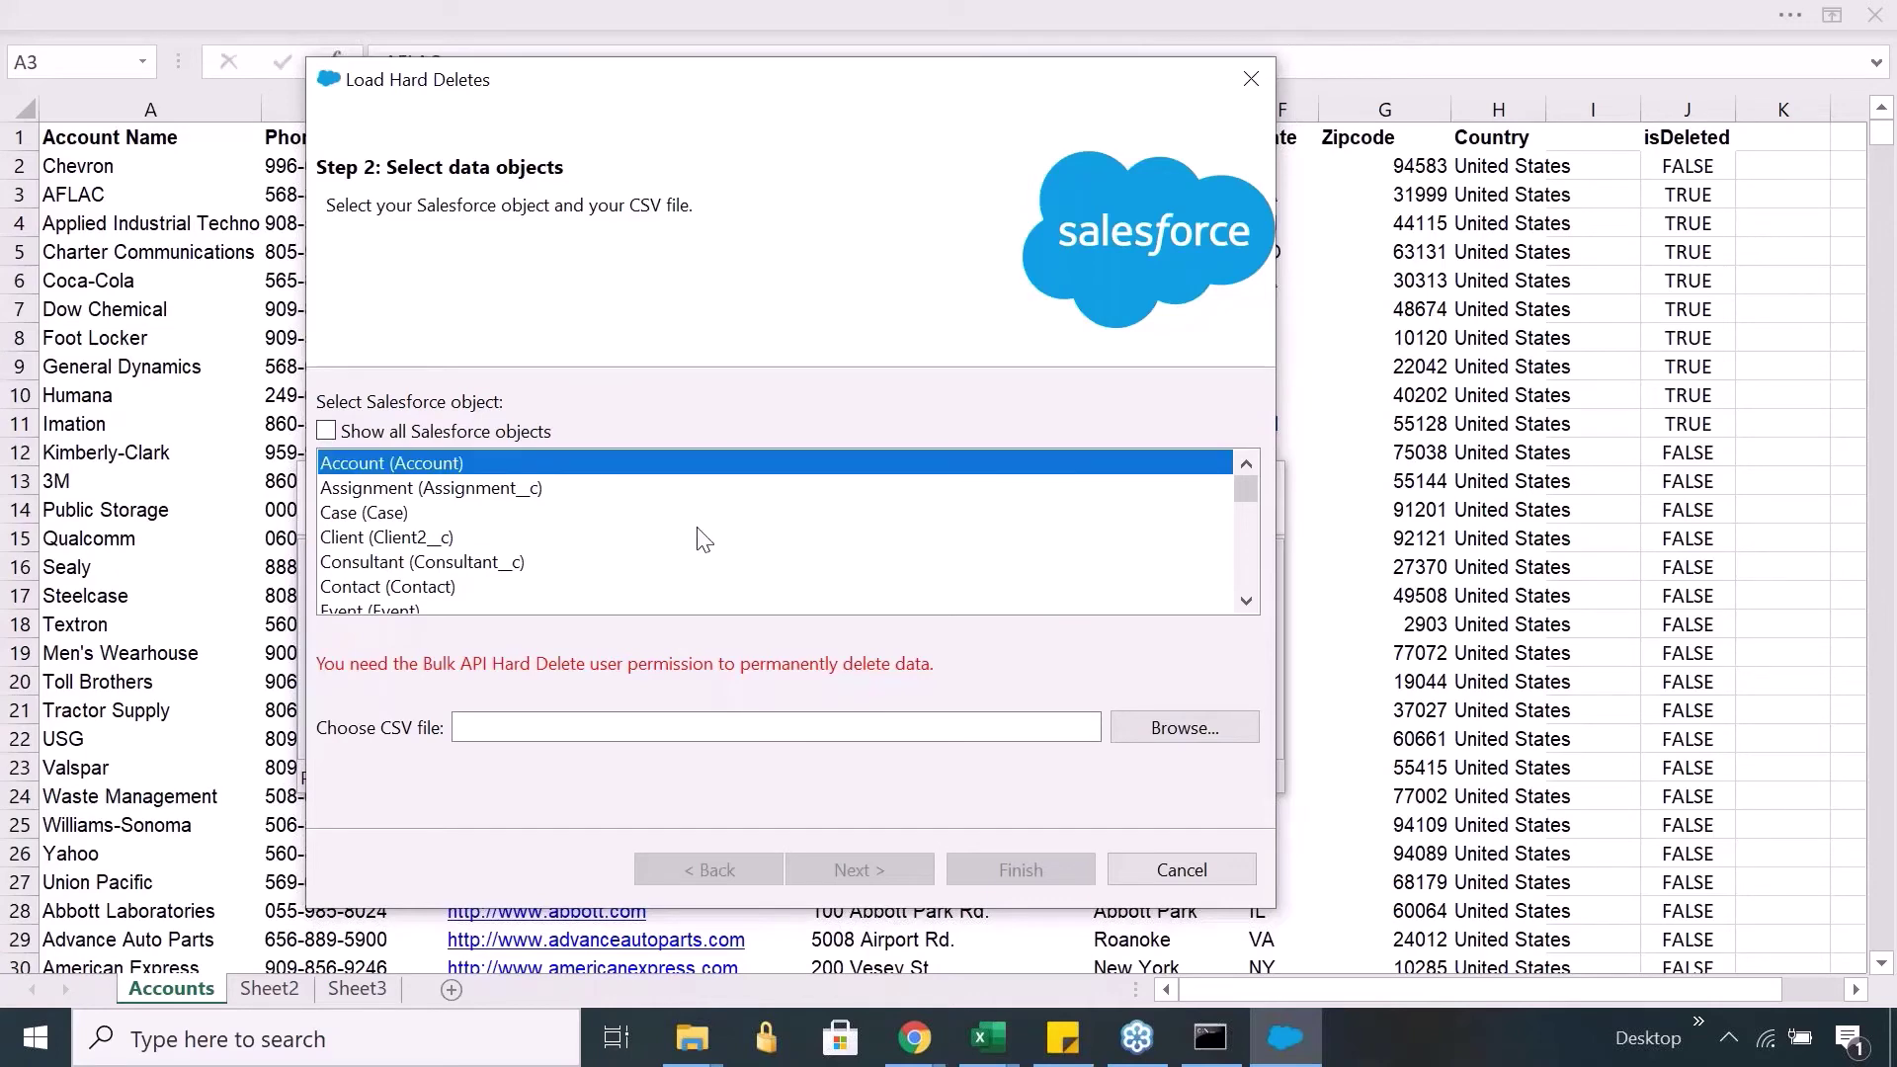
click(1142, 715)
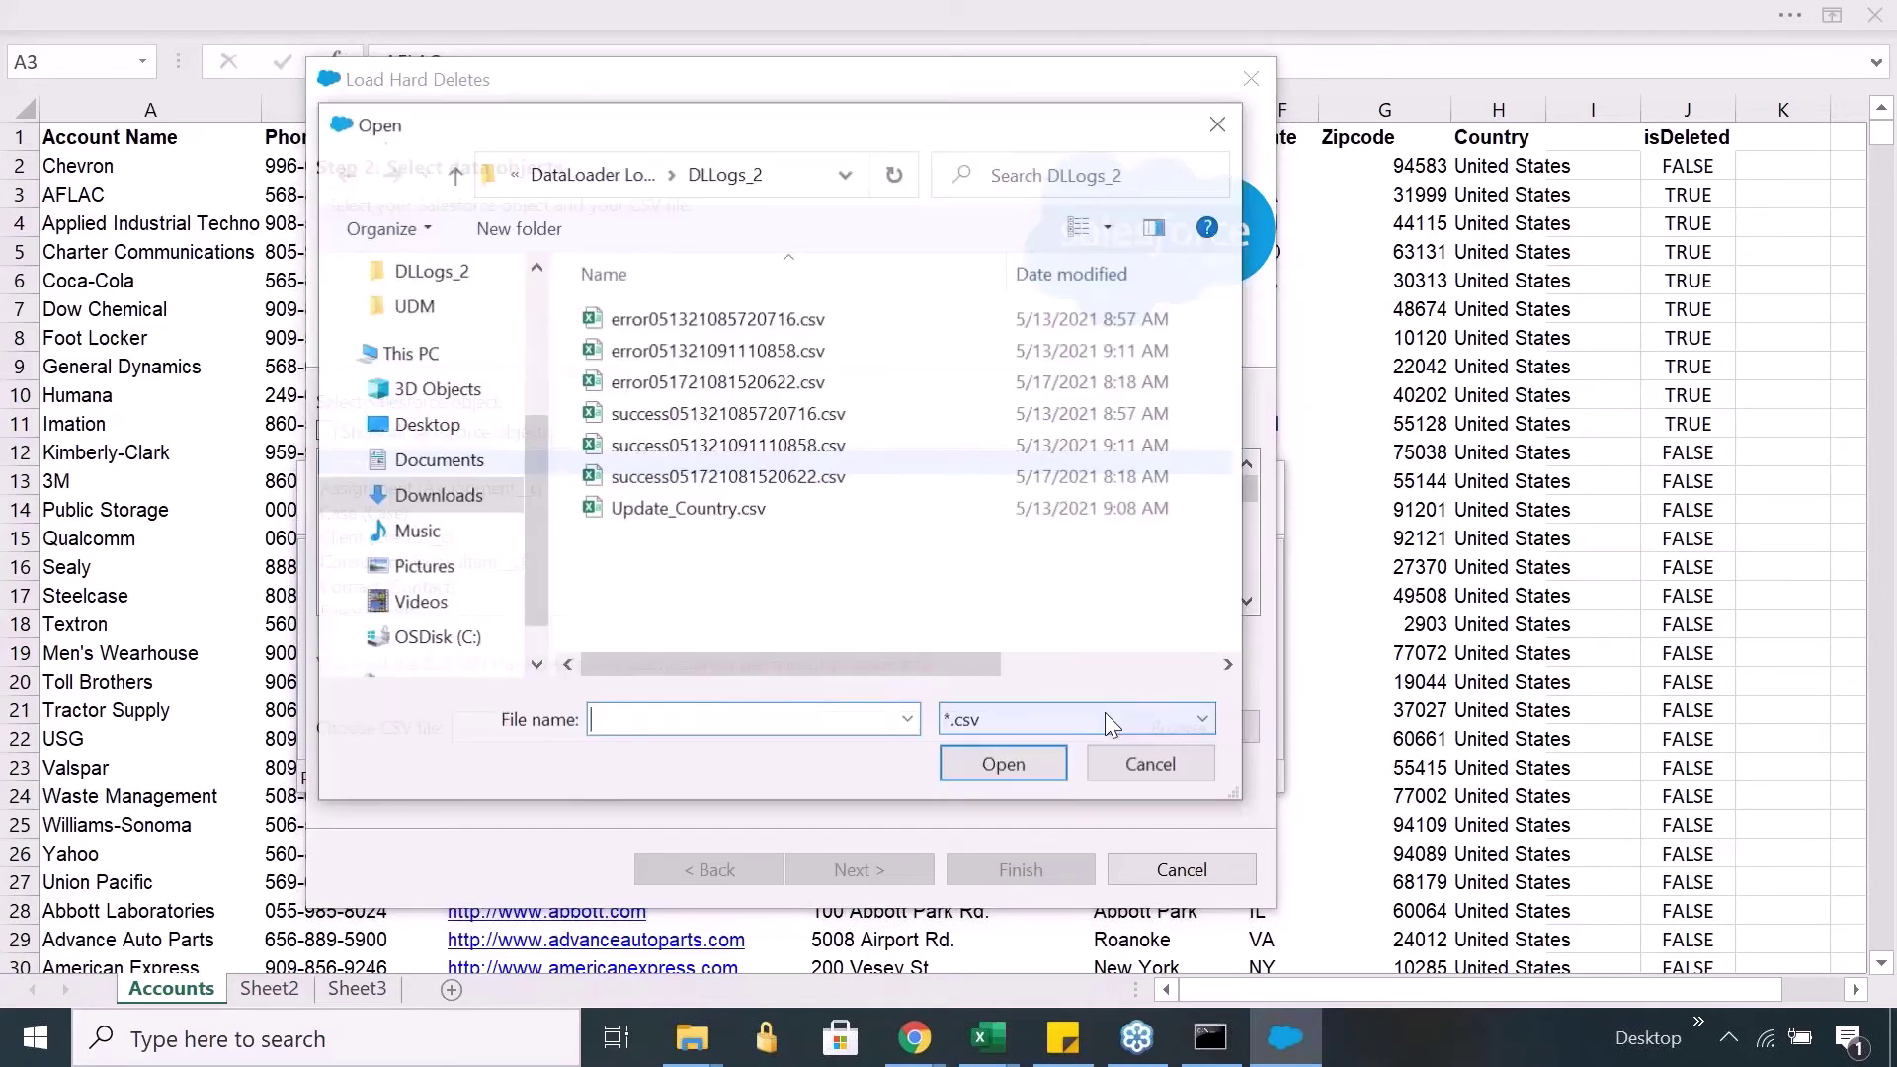
click(741, 413)
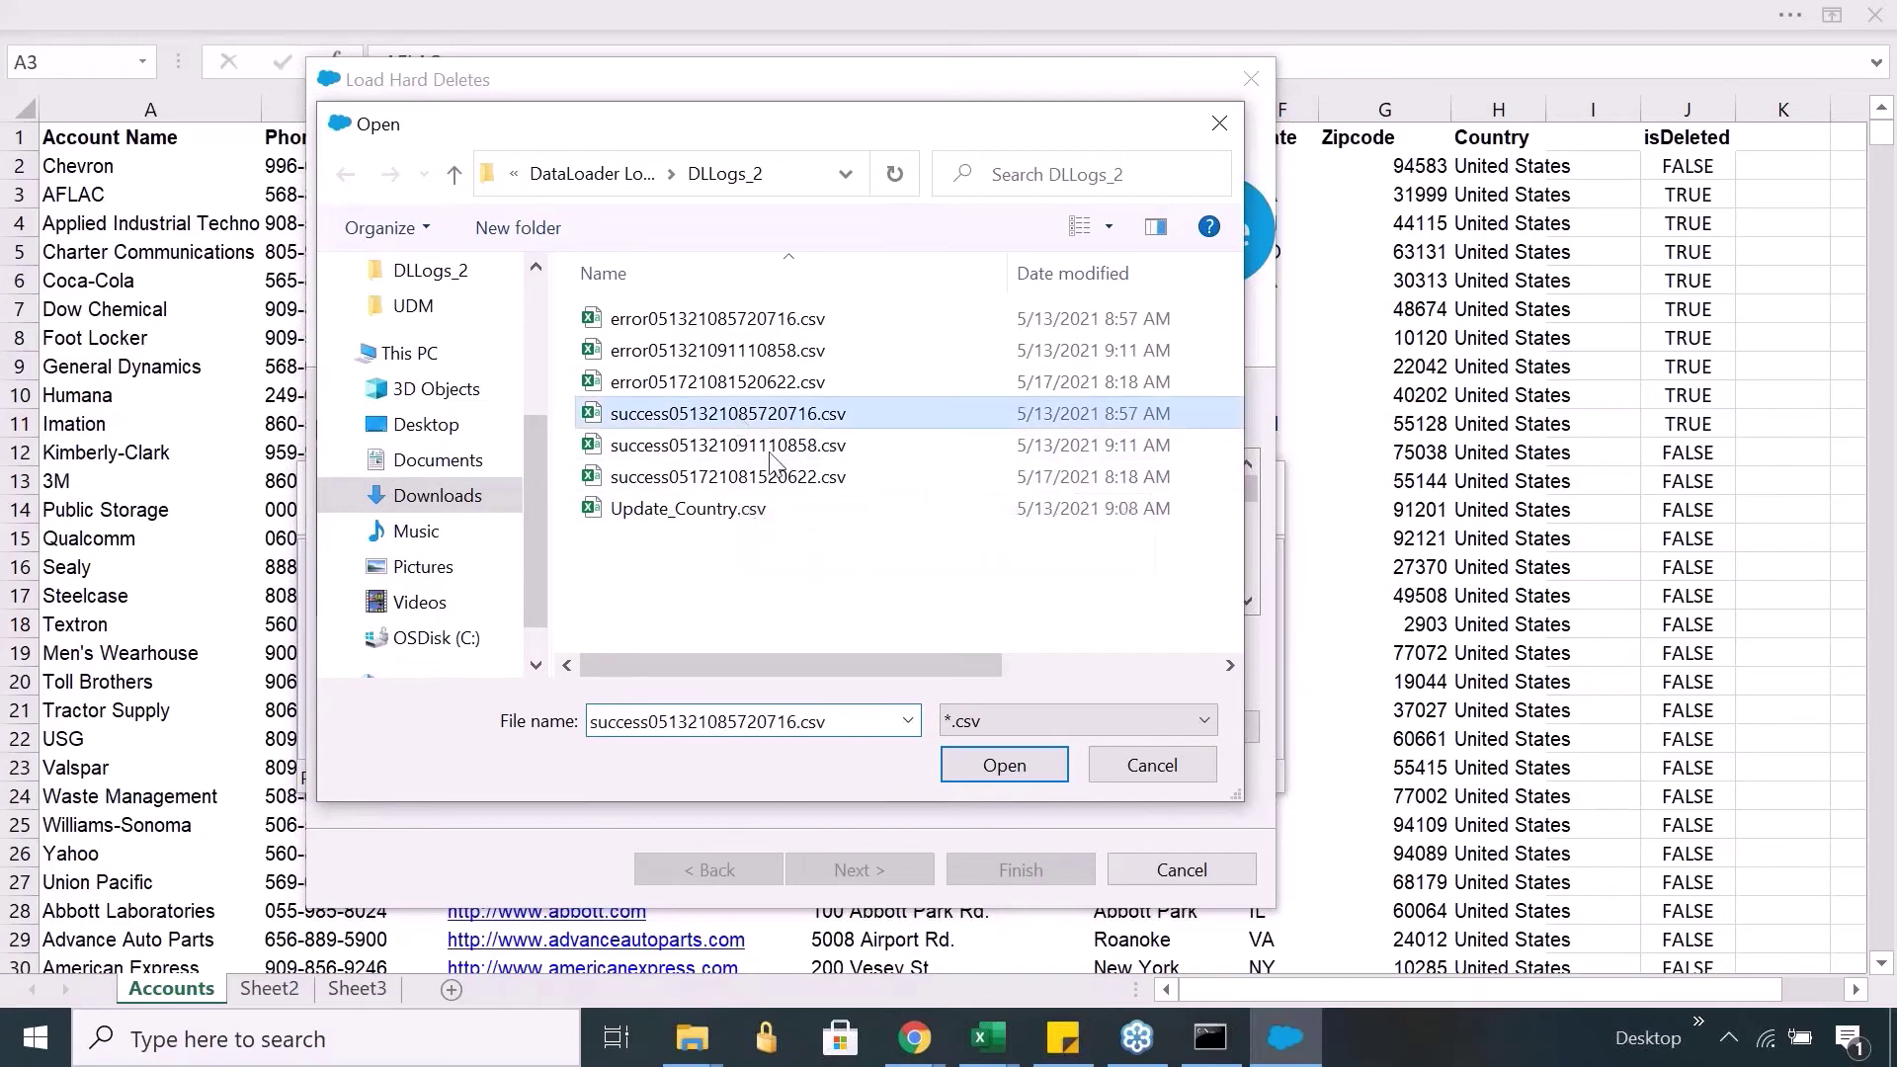
click(993, 761)
click(859, 870)
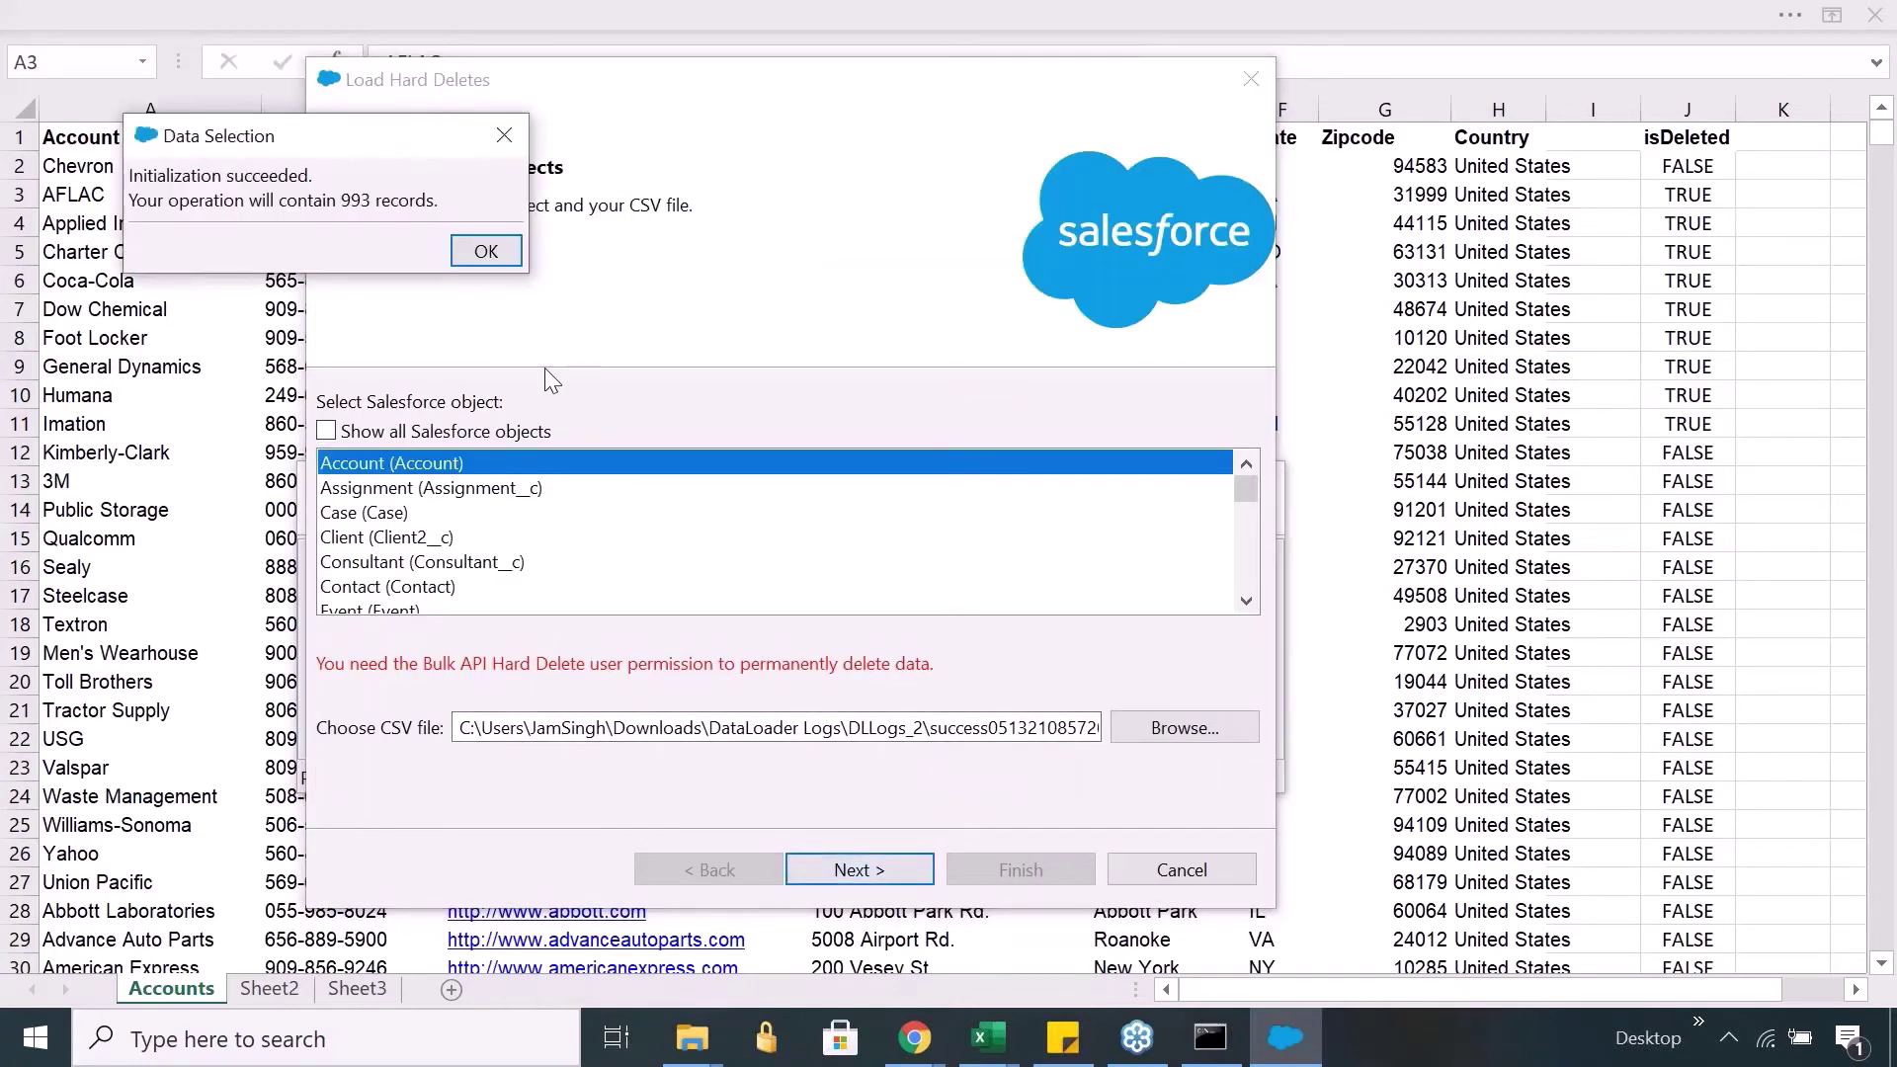
Step: Acknowledge the 993 records, auto-match the CSV ID column to Id, and advance to Finish
click(486, 251)
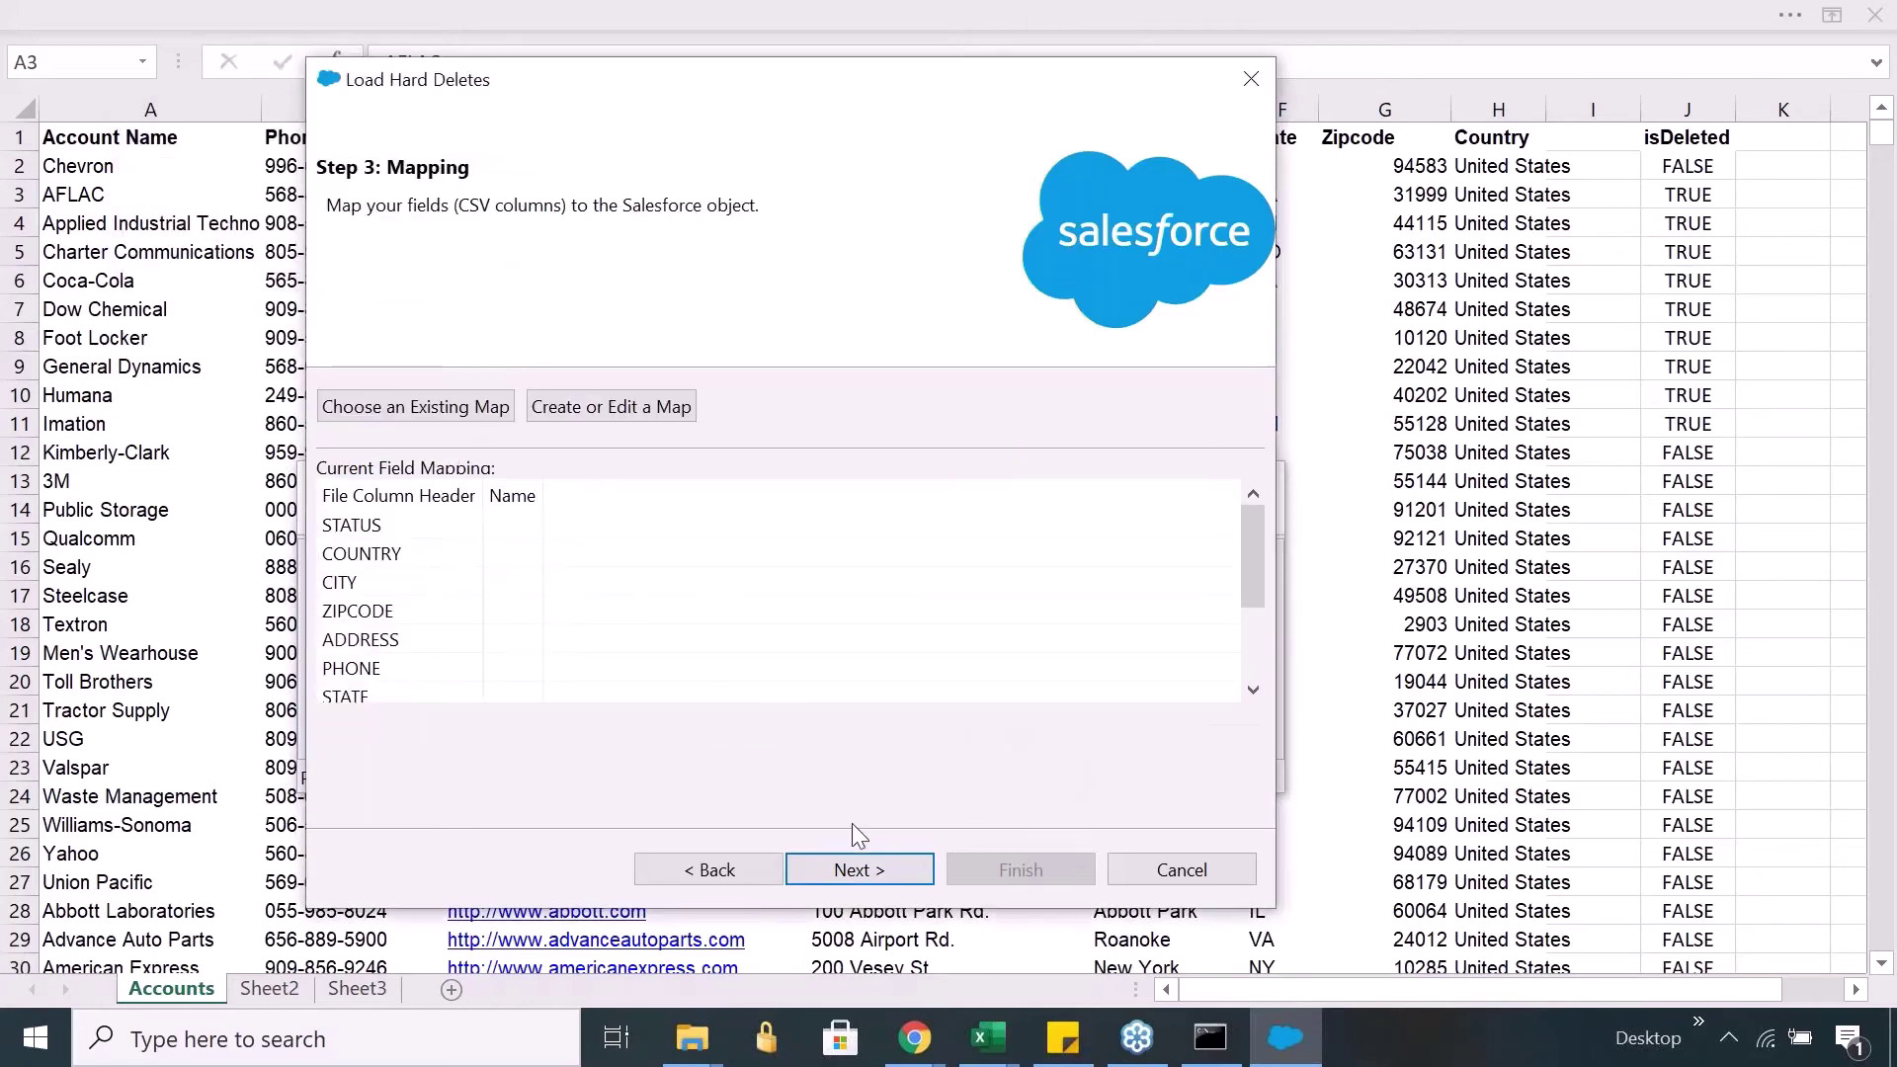
click(882, 869)
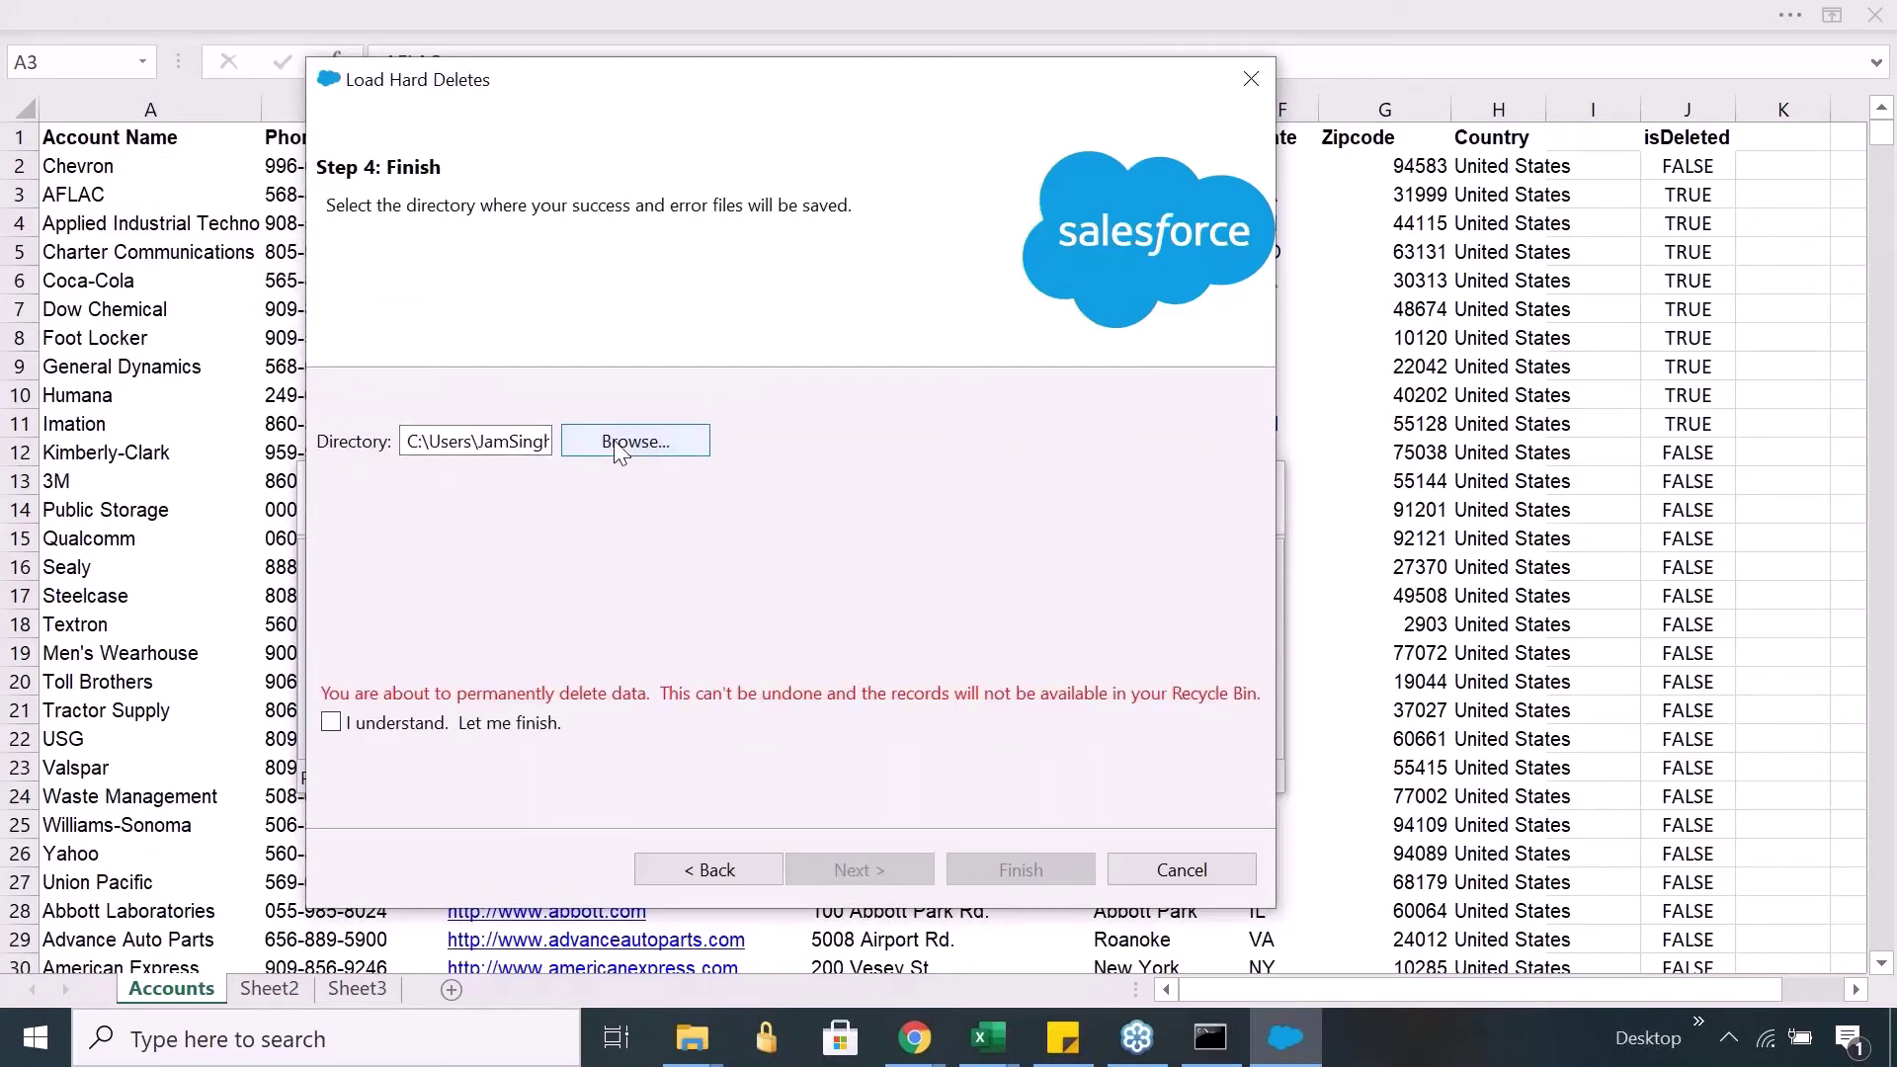
click(739, 870)
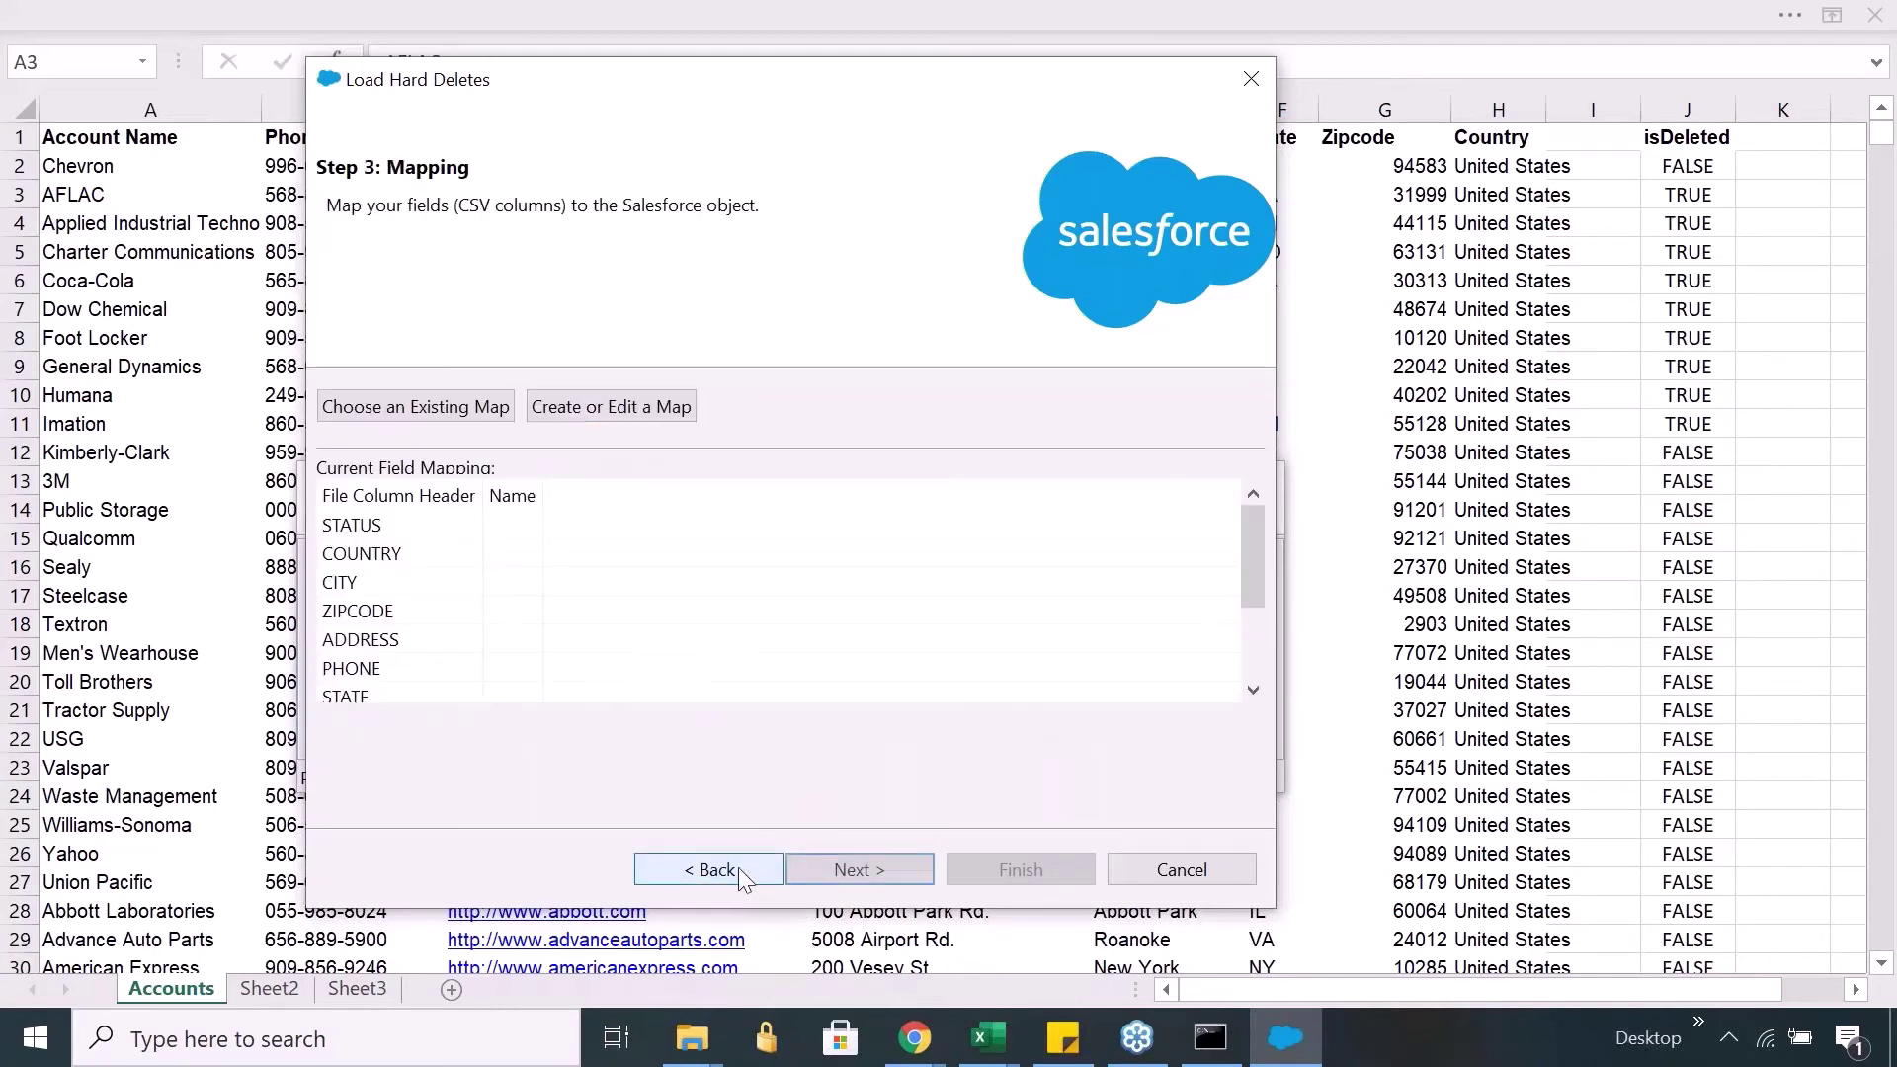
click(567, 403)
click(367, 252)
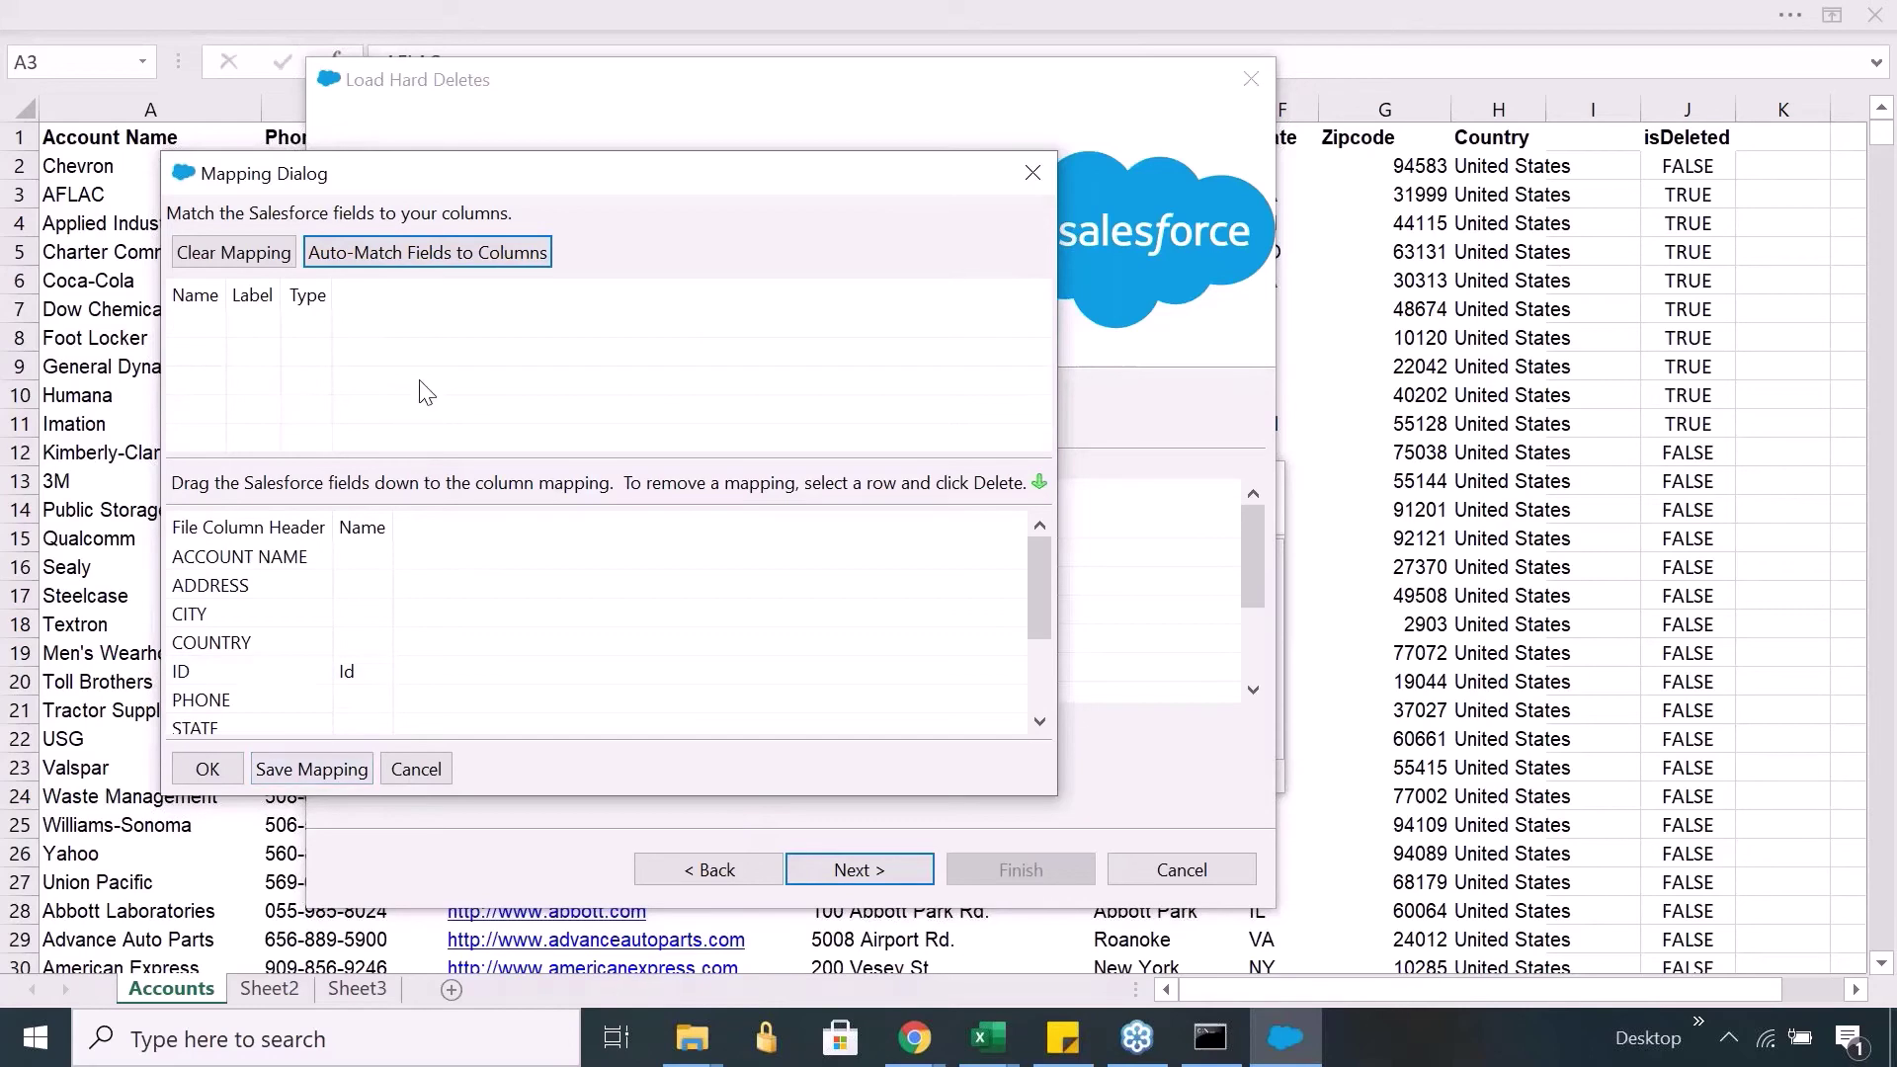
click(205, 768)
click(816, 870)
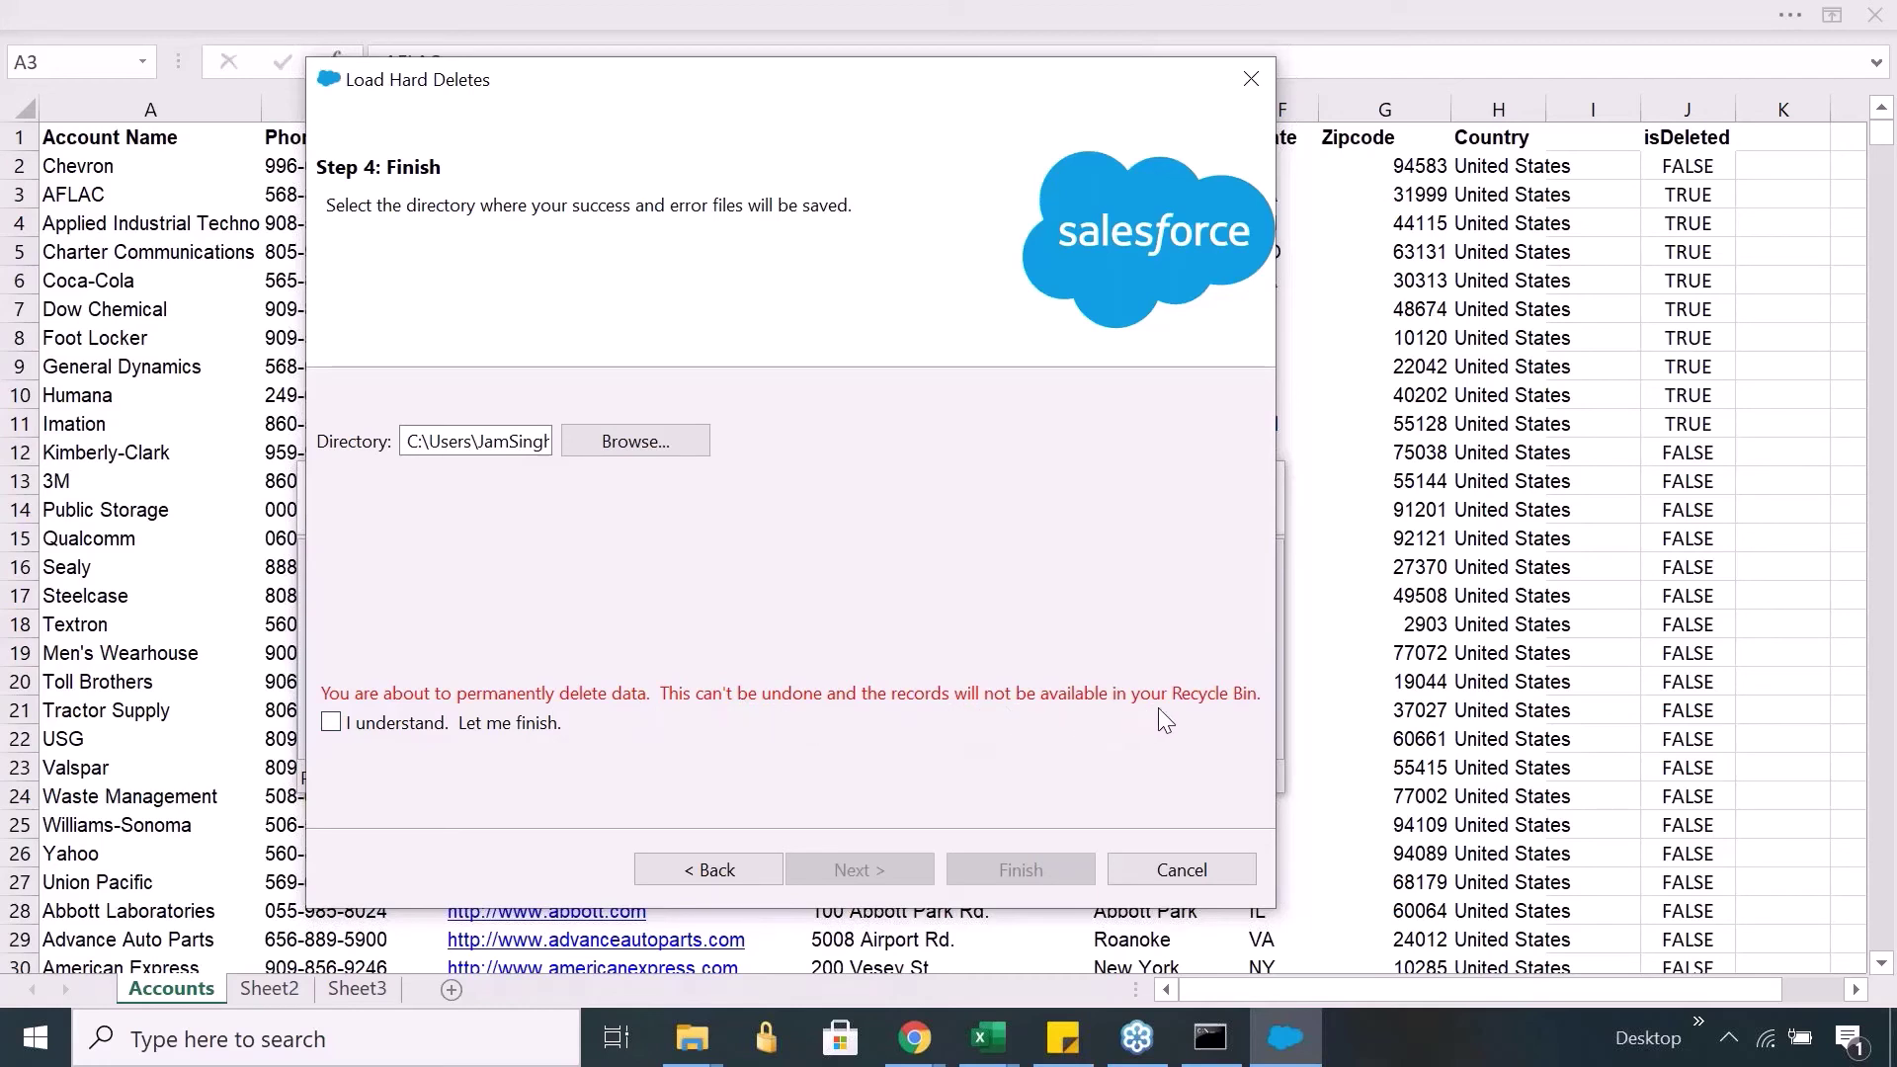
Step: Tick then untick the permanent-deletion acknowledgement and close the wizard without running it
click(332, 726)
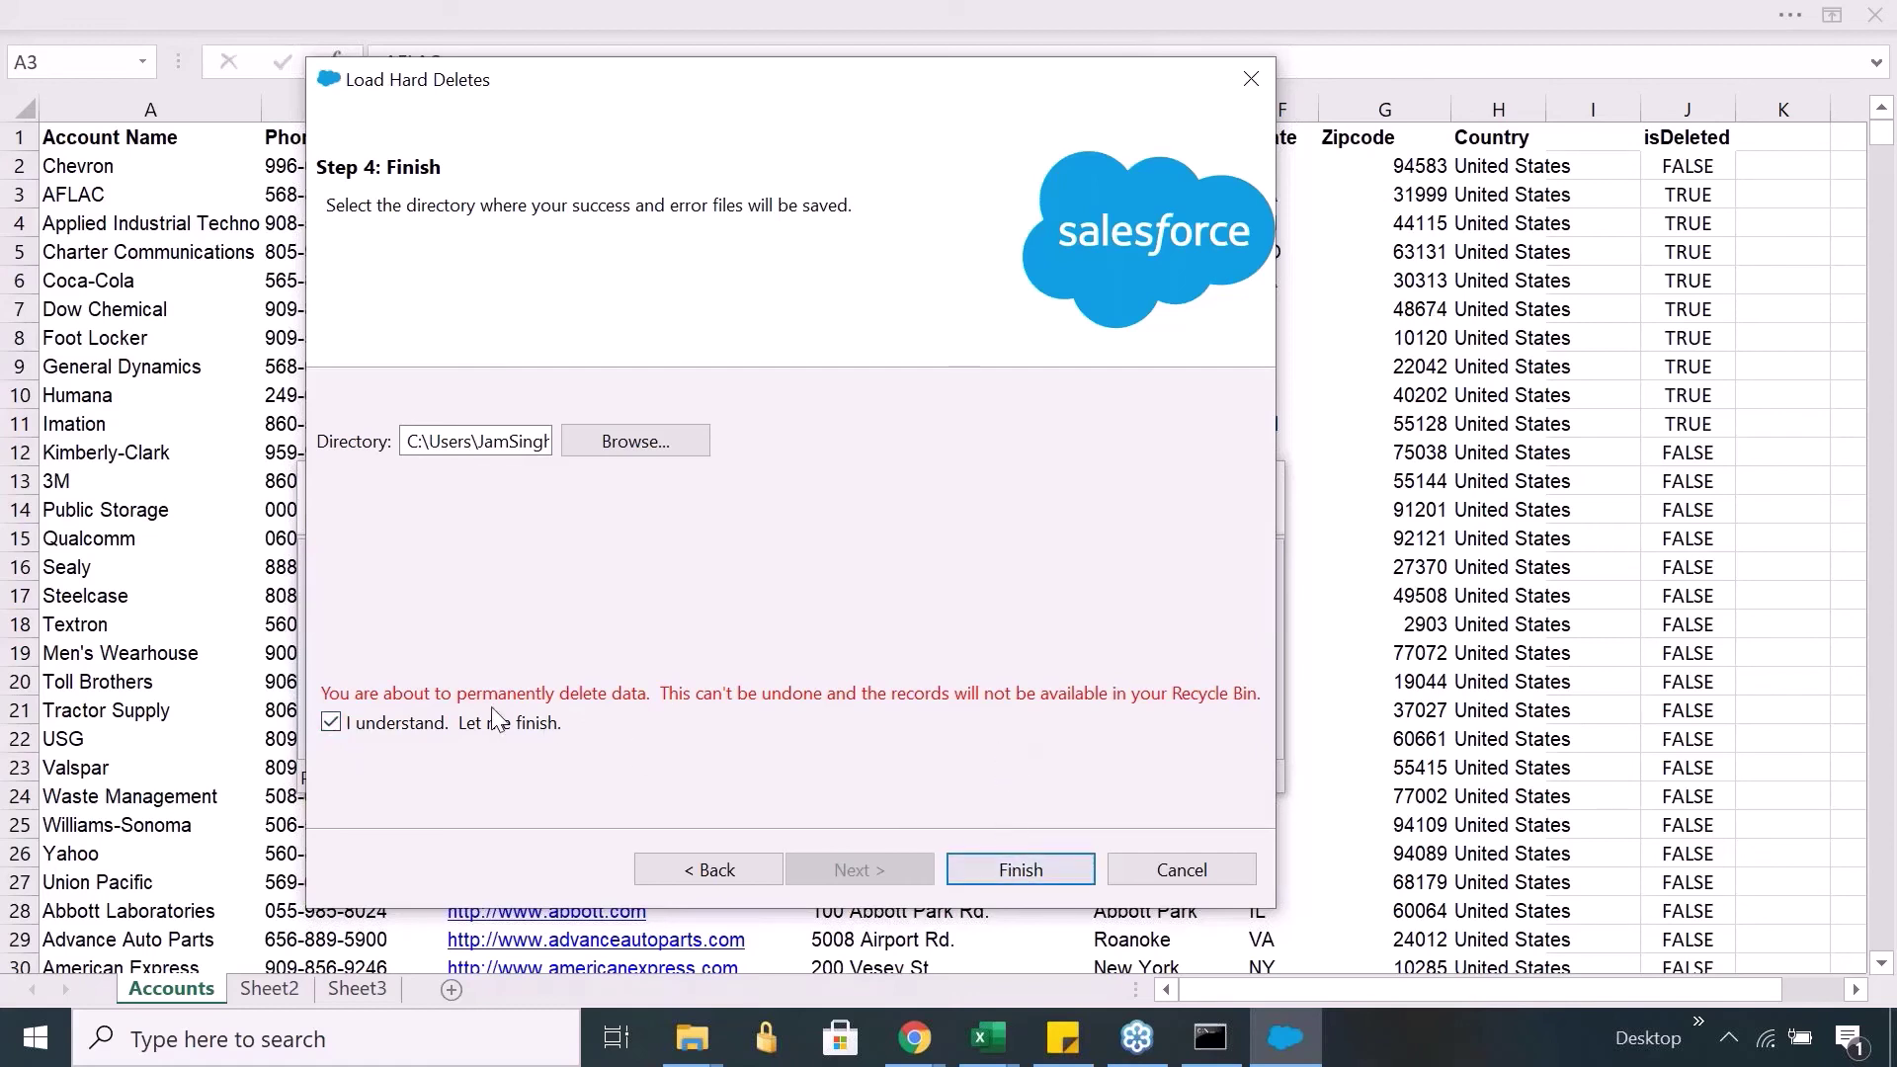
click(333, 723)
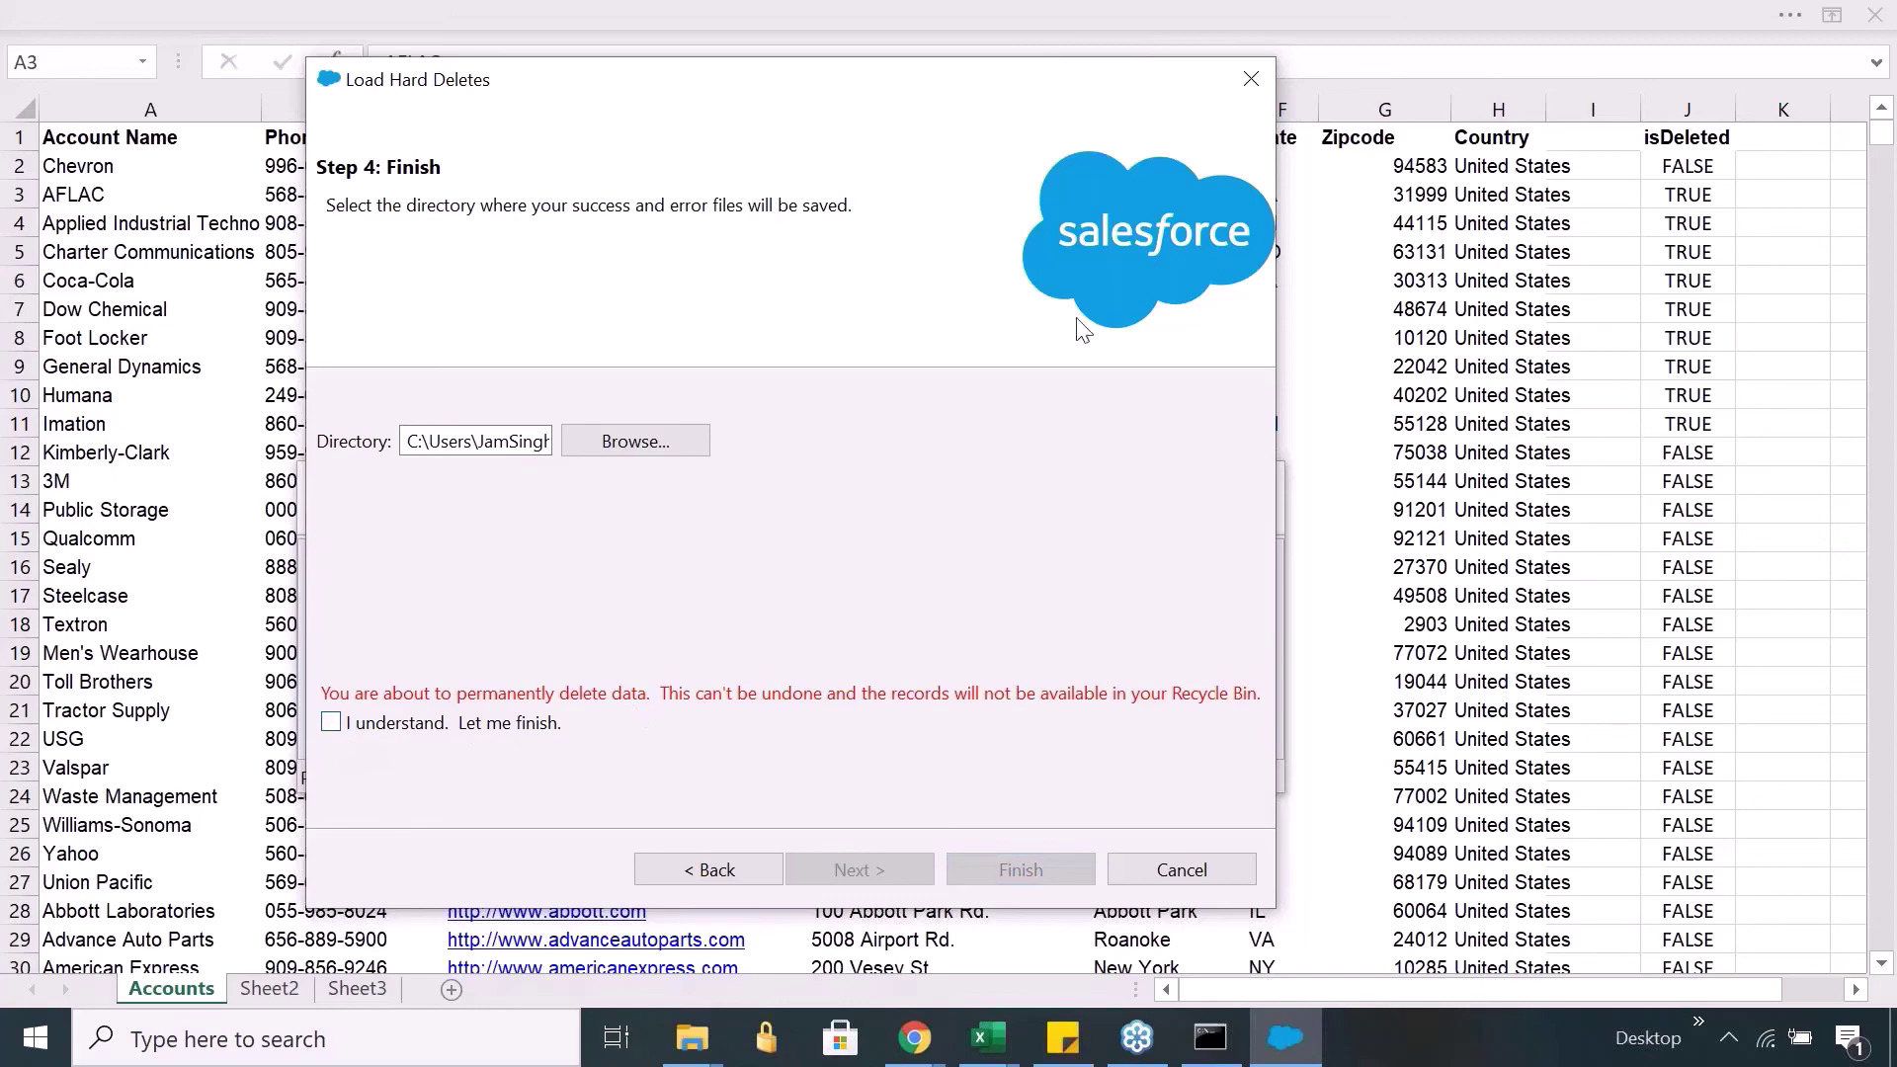
click(1250, 79)
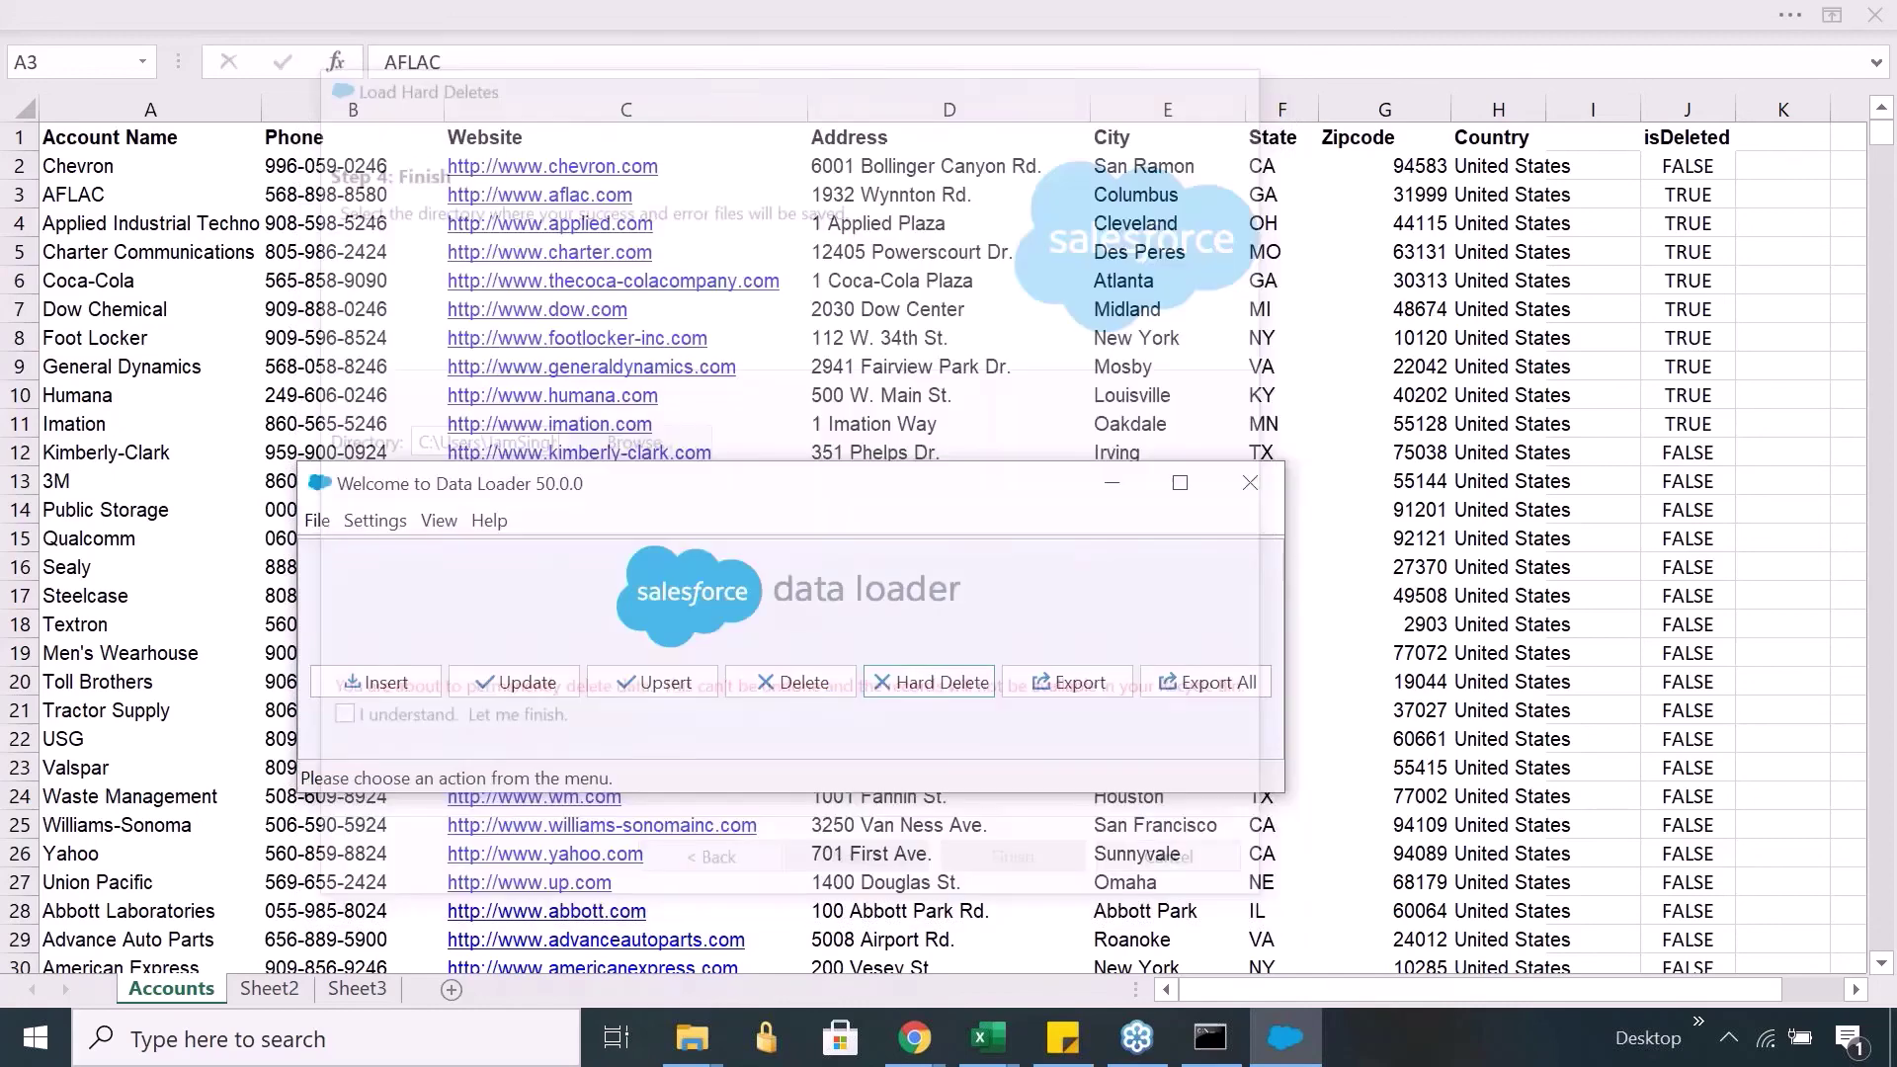